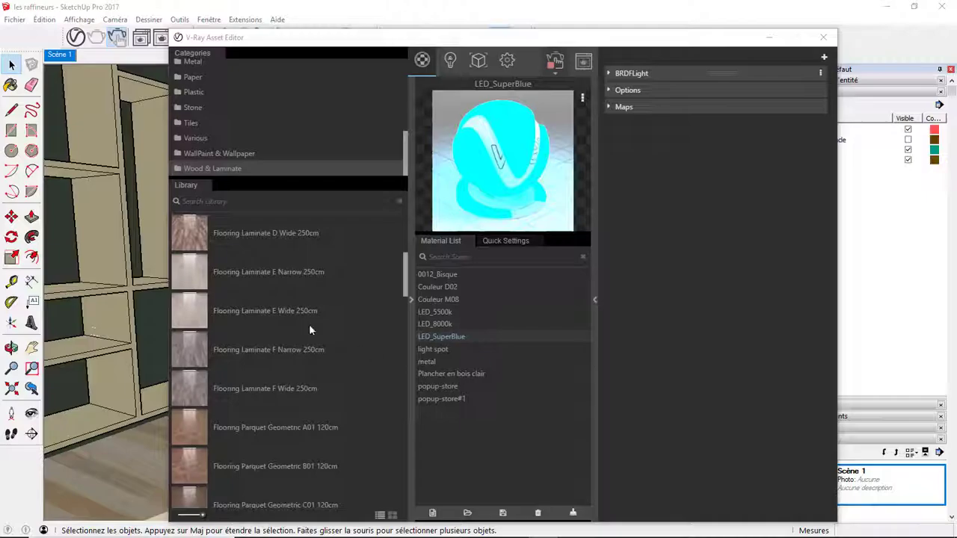
Step: Apply Flooring Laminate E Wide 250cm from the V-Ray library to the selected floor
drag(309, 324, 444, 443)
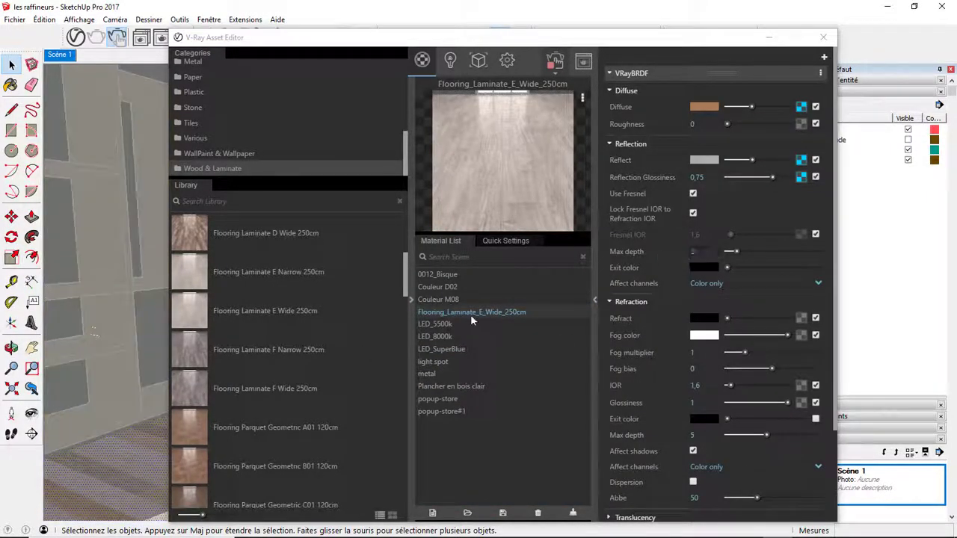
right_click(470, 314)
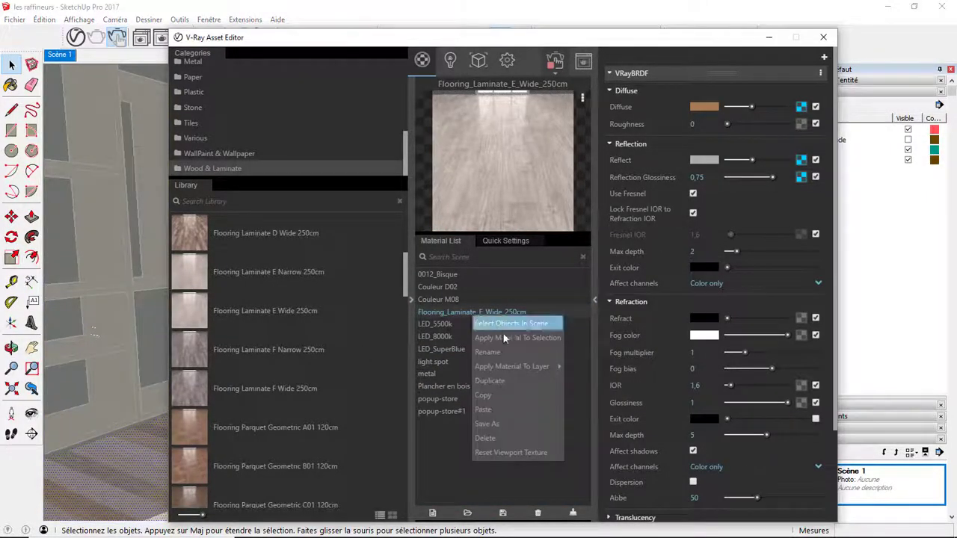
click(503, 333)
Step: Set the laminate texture width to 250 cm and bring the view to the cubby shelves
click(807, 92)
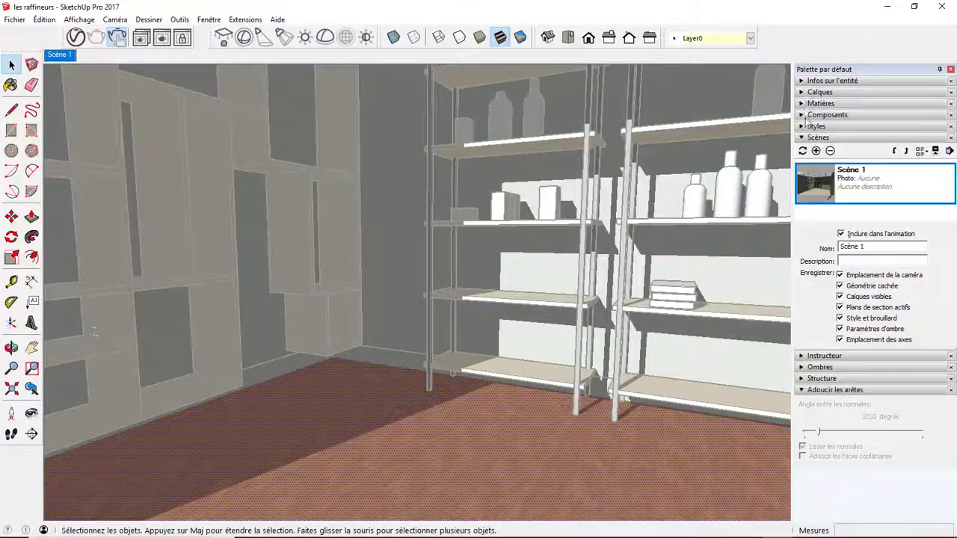
click(811, 103)
text(250,0cm)
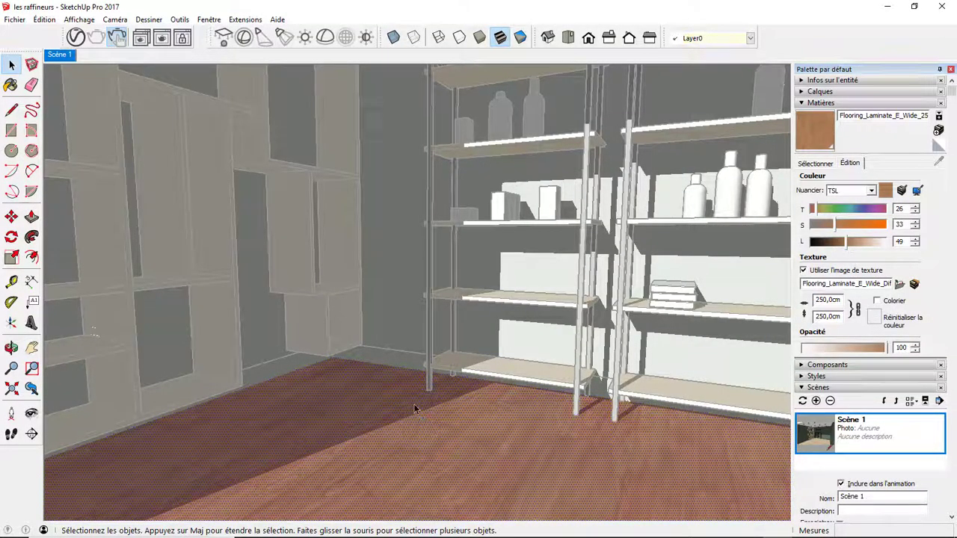
scroll(415, 408, down, 5)
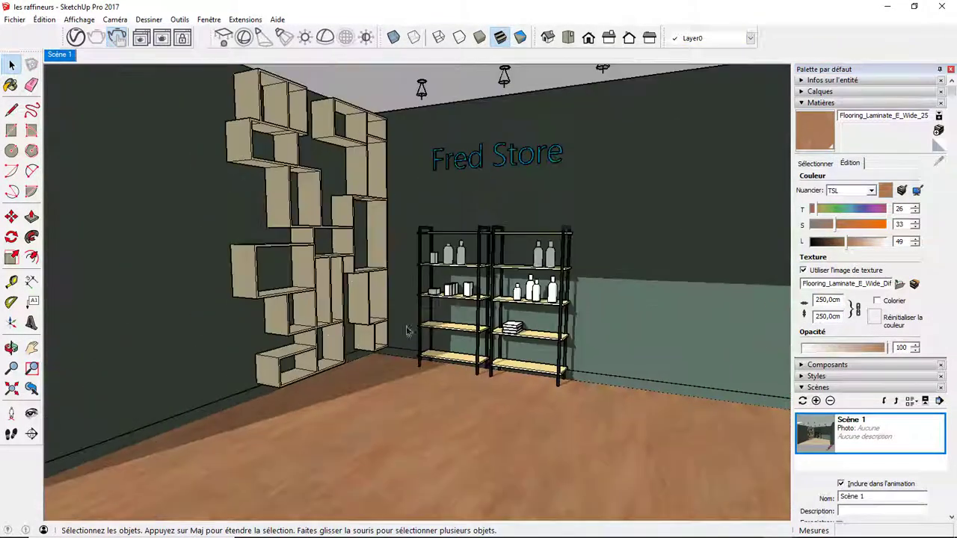
middle_drag(406, 331, 449, 322)
scroll(277, 320, up, 5)
middle_drag(277, 320, 315, 309)
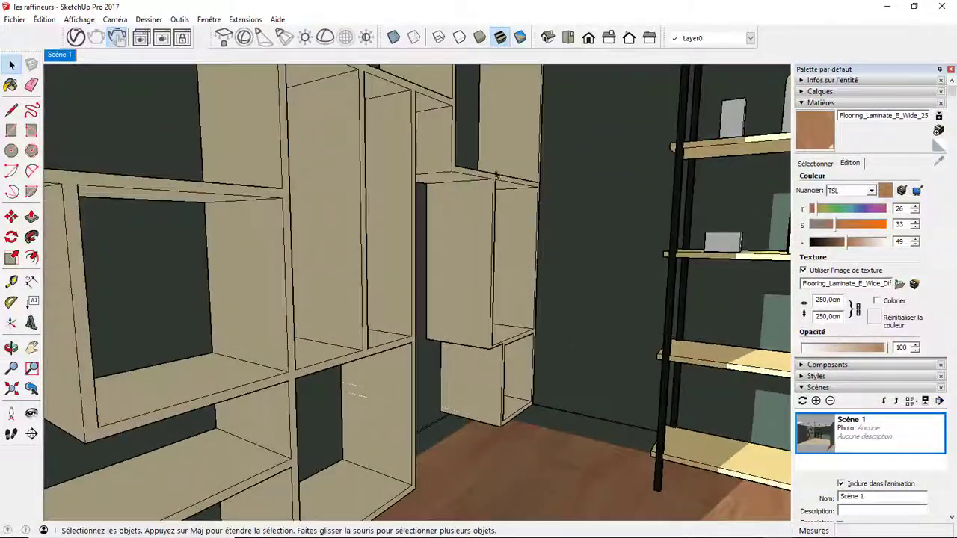
click(76, 38)
Step: Add Plywood C 50cm and Veneer A02 120cm to the scene's Material List
scroll(400, 384, down, 5)
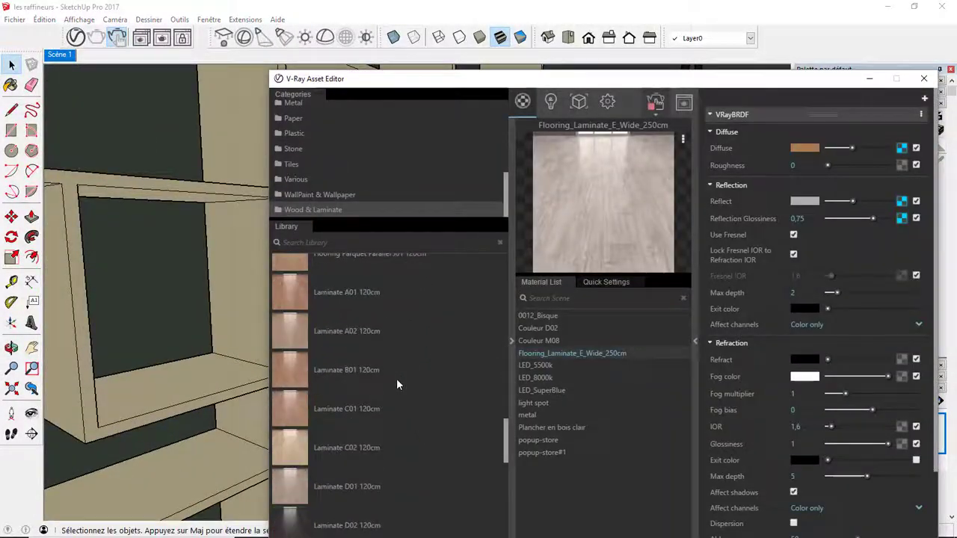
scroll(396, 382, down, 5)
drag(546, 506, 523, 510)
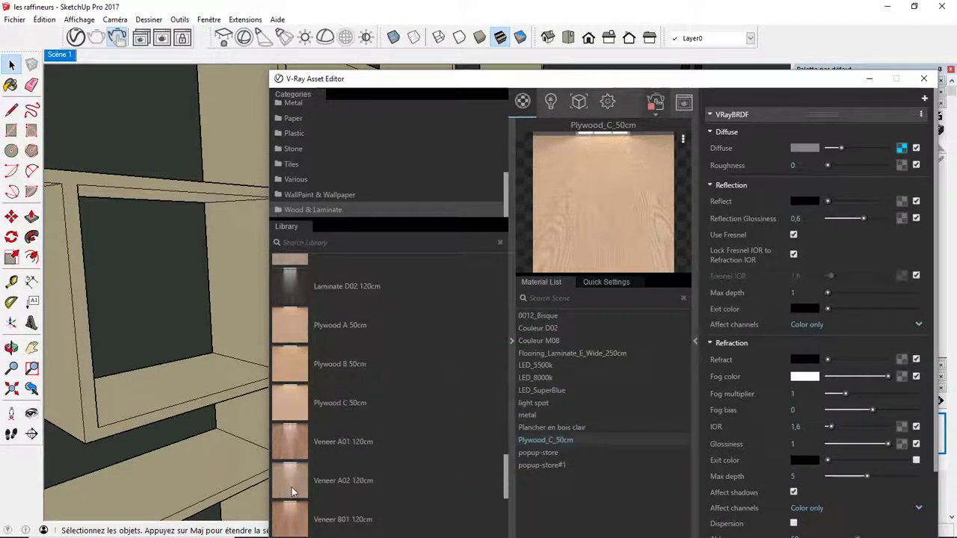
drag(291, 490, 597, 535)
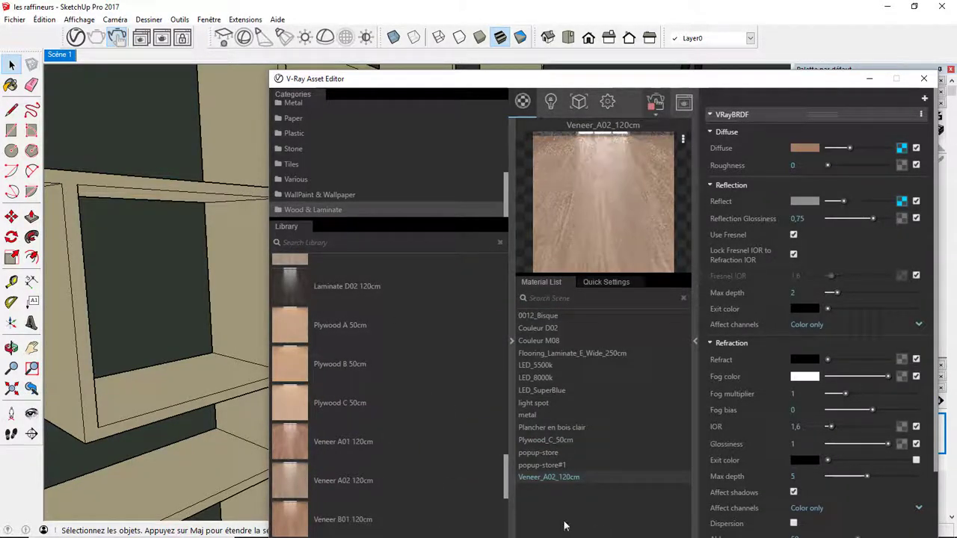
Step: Select the cubby shelves and apply Plywood_C_50cm to them
scroll(505, 492, down, 3)
scroll(505, 492, down, 3)
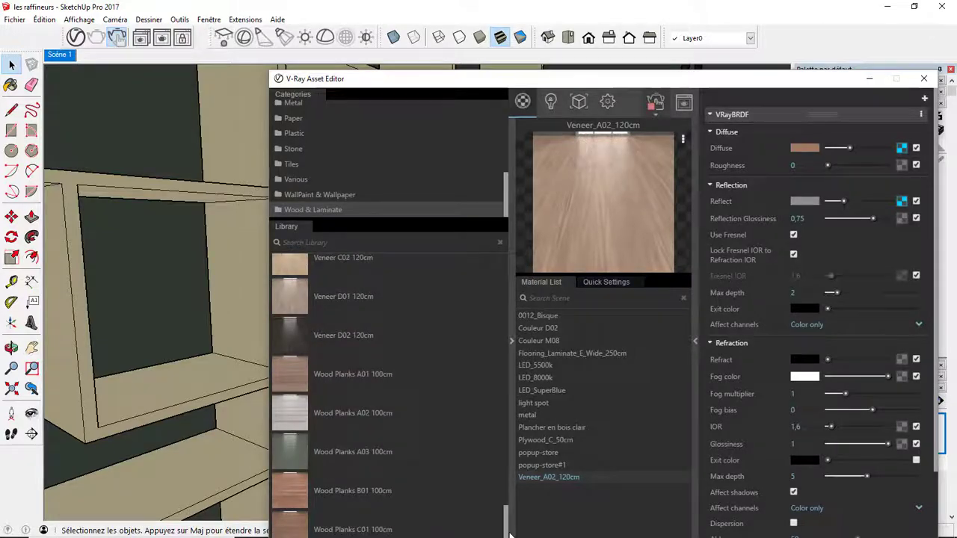
scroll(510, 491, up, 2)
scroll(509, 492, up, 2)
scroll(512, 463, up, 2)
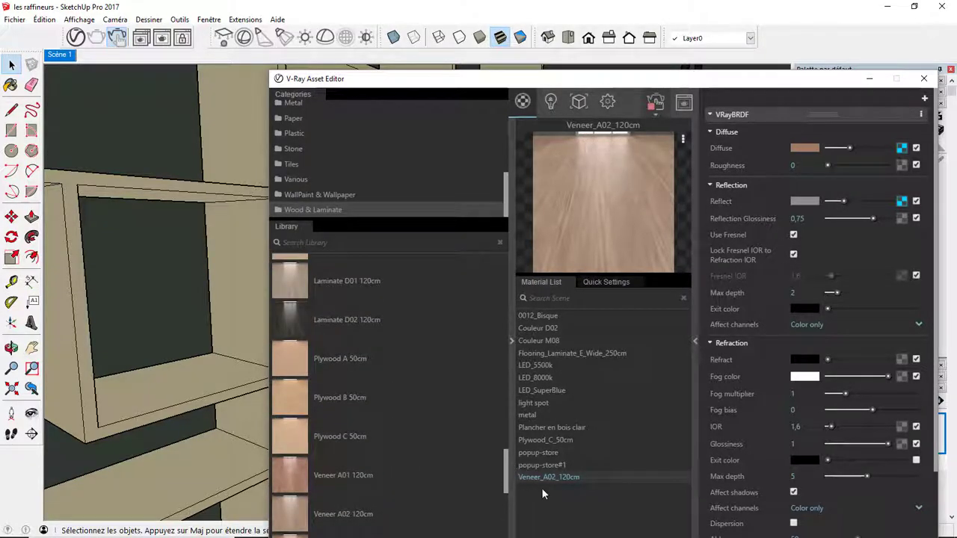
click(201, 380)
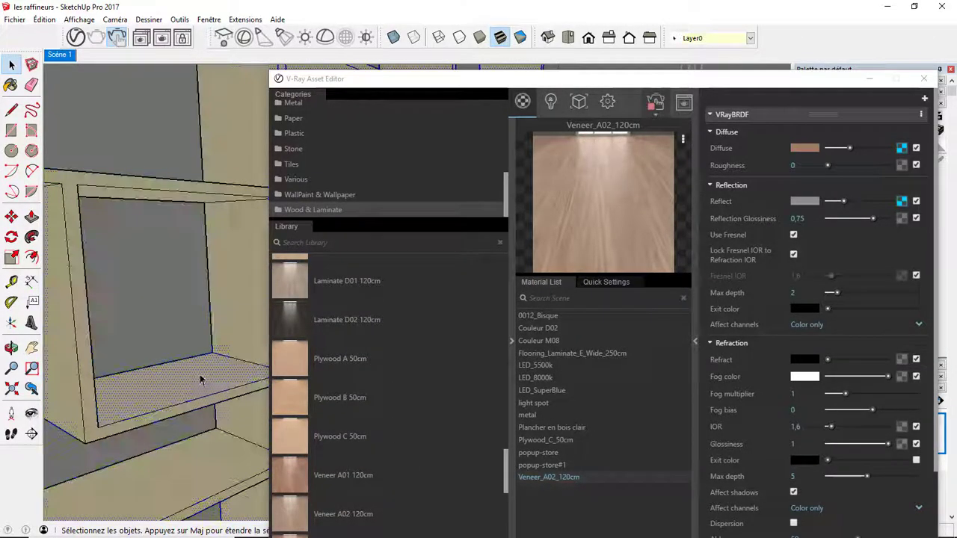
drag(291, 444, 554, 447)
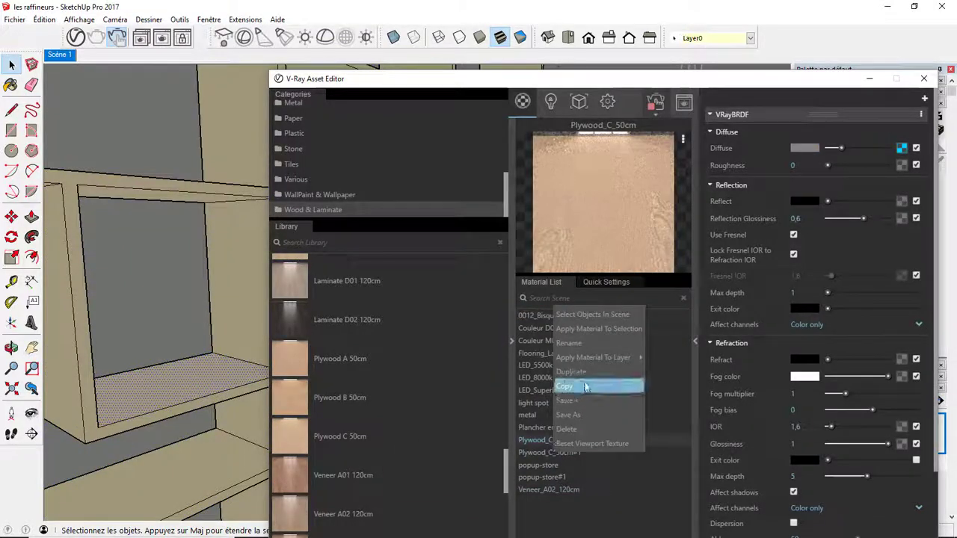
click(598, 329)
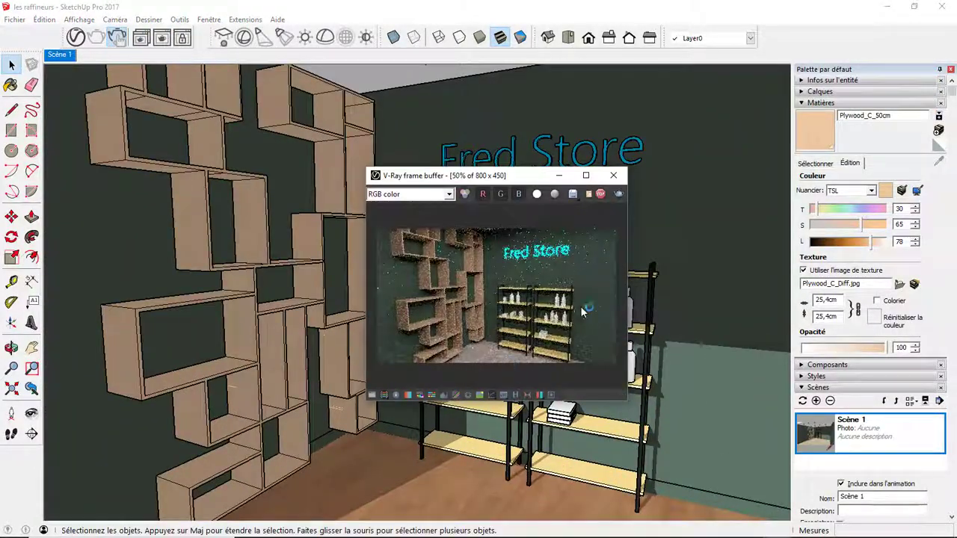
Step: Enlarge and zoom around the store render to inspect it
drag(628, 402, 808, 515)
scroll(410, 366, up, 2)
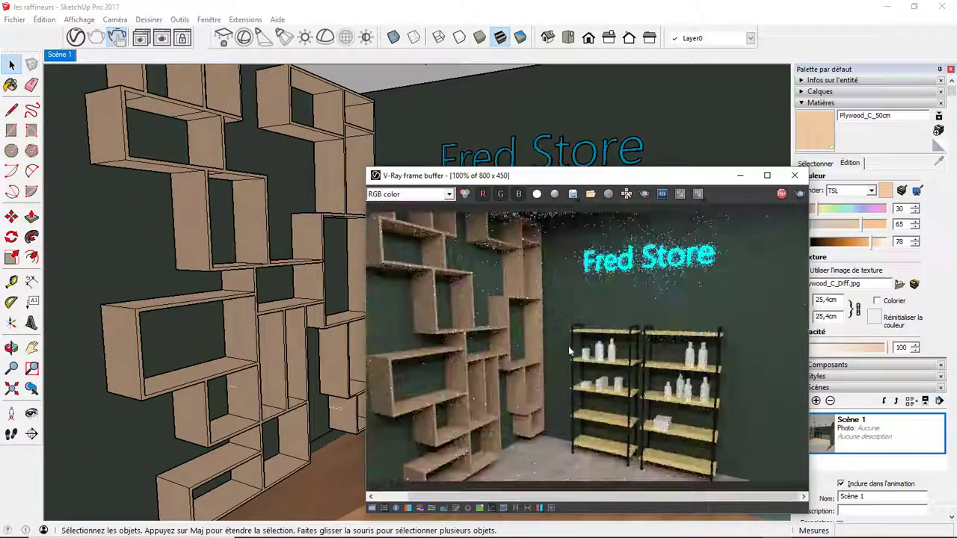
scroll(410, 366, up, 1)
scroll(409, 367, up, 1)
scroll(467, 310, down, 2)
scroll(662, 314, down, 2)
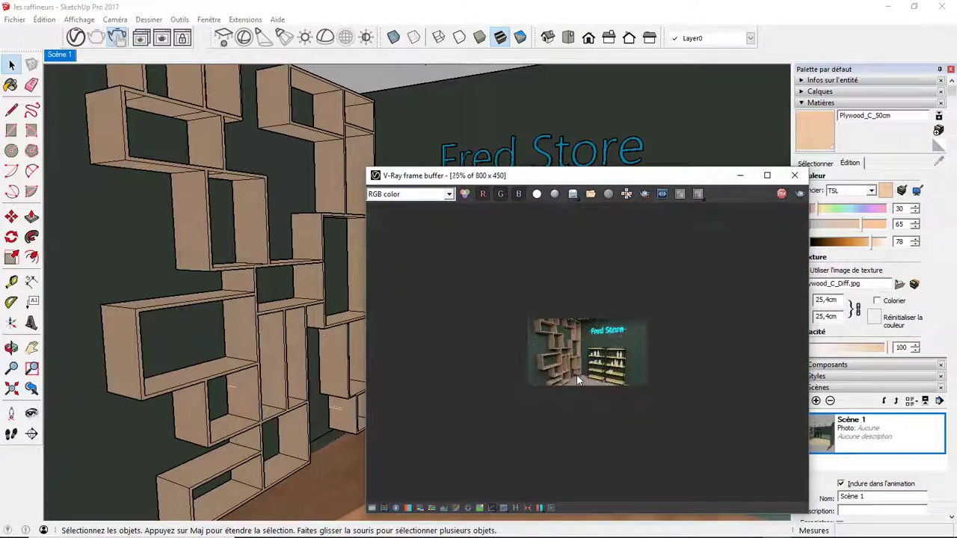
scroll(593, 471, up, 2)
scroll(593, 471, up, 1)
scroll(593, 471, down, 1)
scroll(593, 471, down, 1)
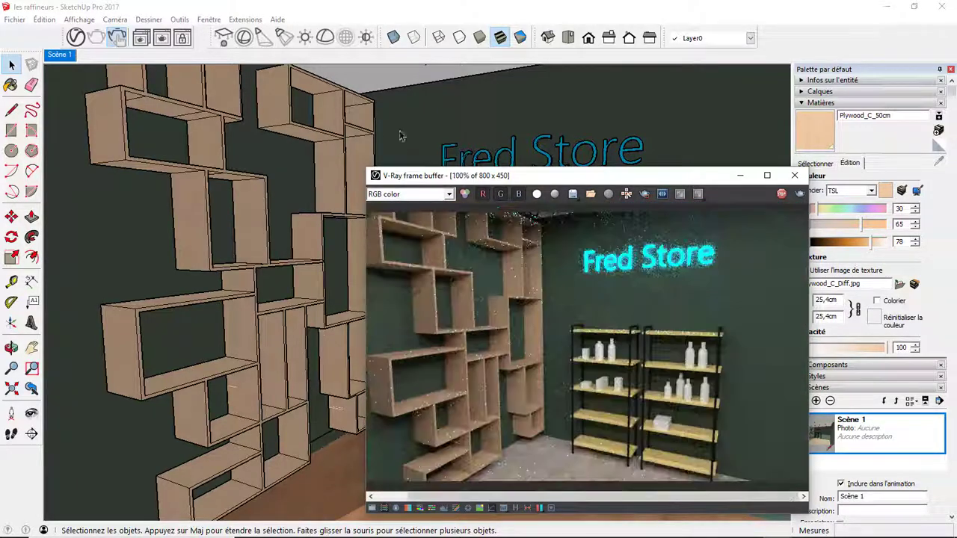
drag(418, 175, 170, 51)
Step: Delete the LED_SuperBlue material, re-render the store, and close the render window
click(119, 39)
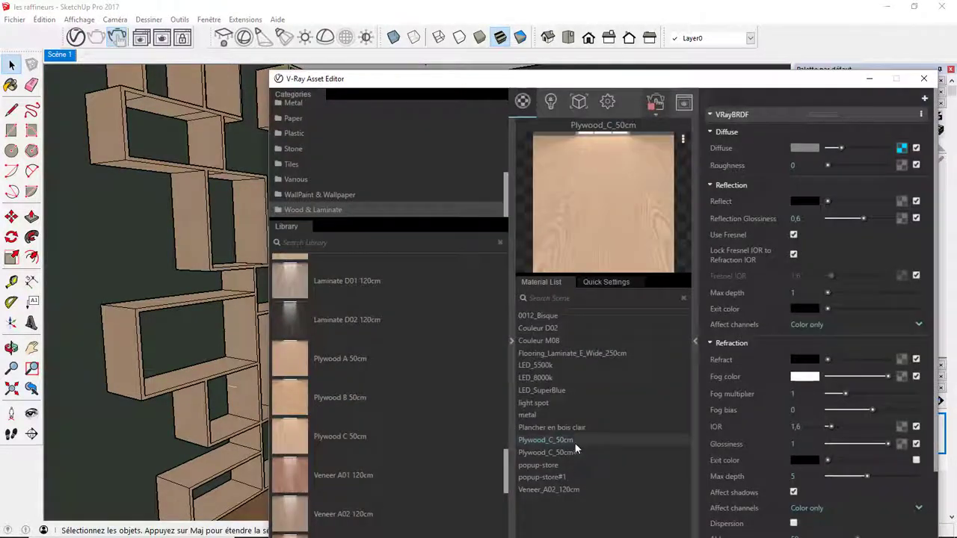
click(547, 365)
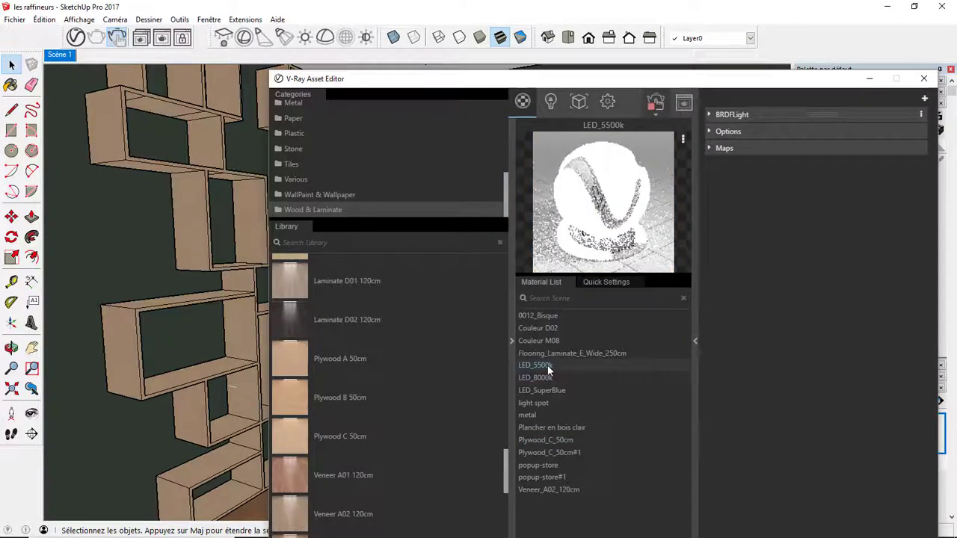
click(558, 390)
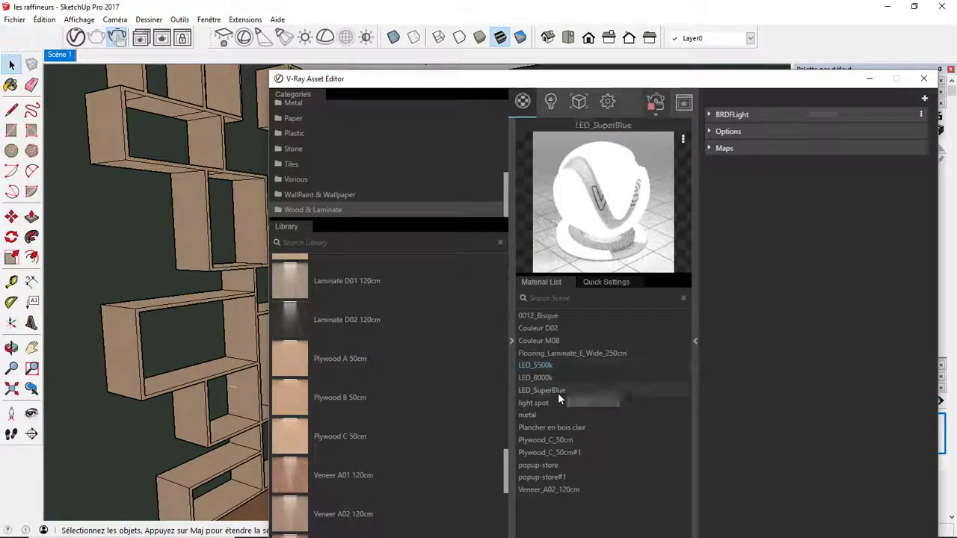
right_click(570, 390)
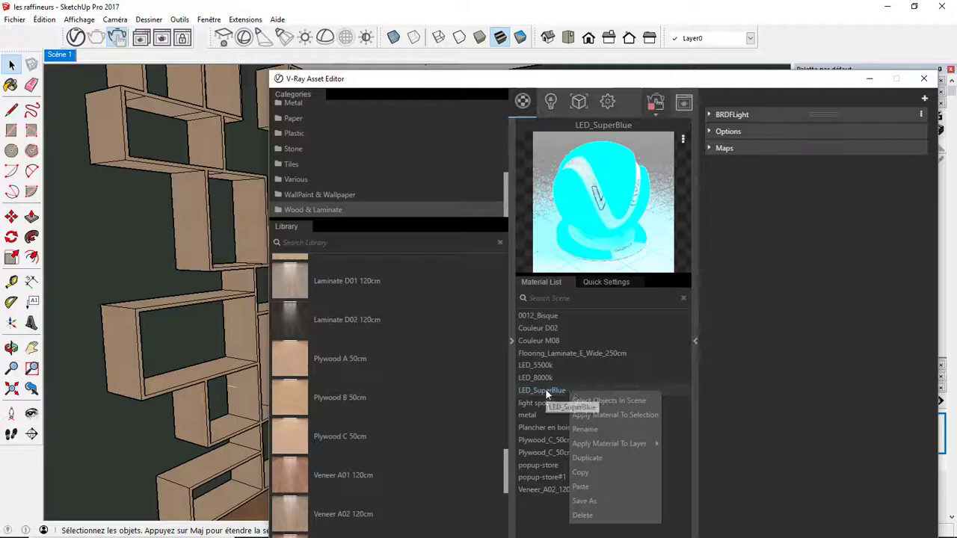
click(609, 418)
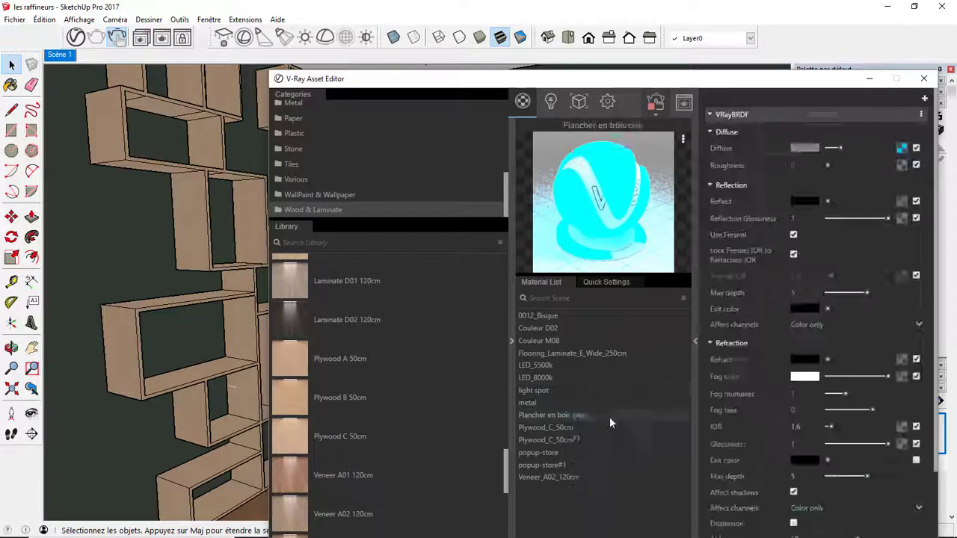
click(869, 79)
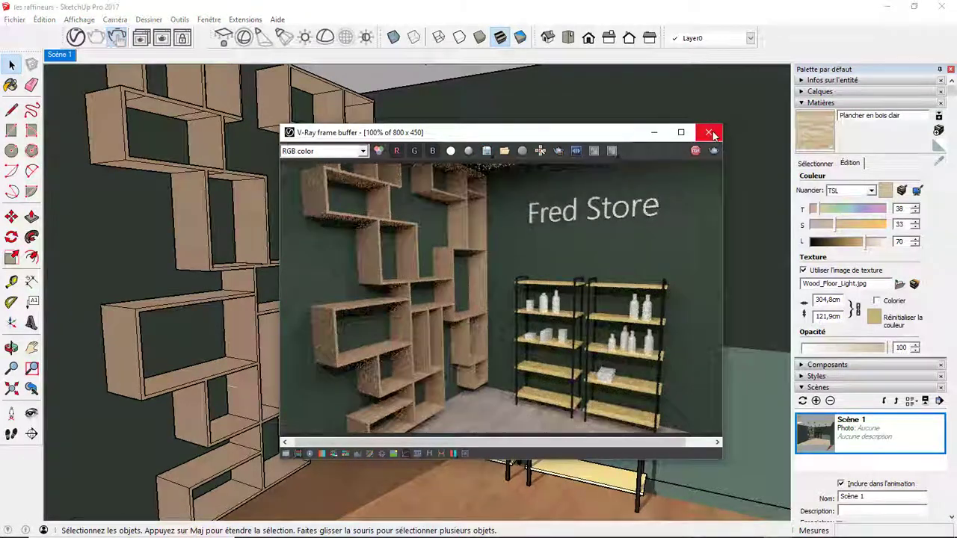
click(709, 133)
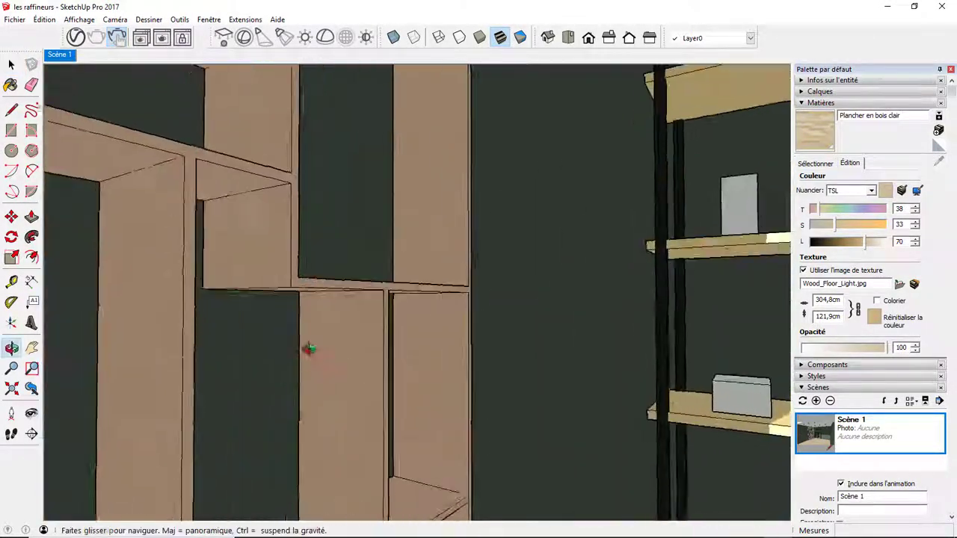
Step: Move close to the shelves, set Plywood_C_50cm to hue 42, lightness 86, and render the close-up
drag(309, 348, 745, 258)
key(space)
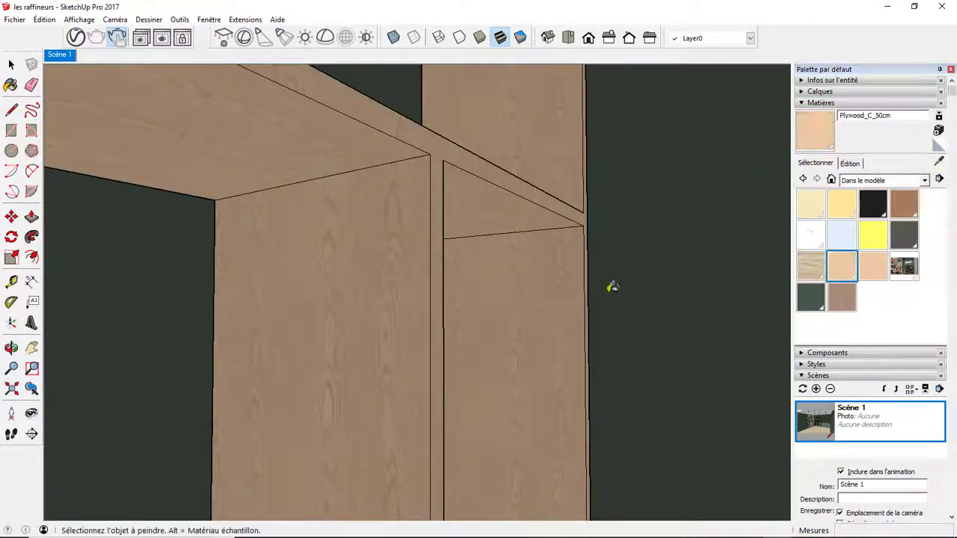
click(849, 163)
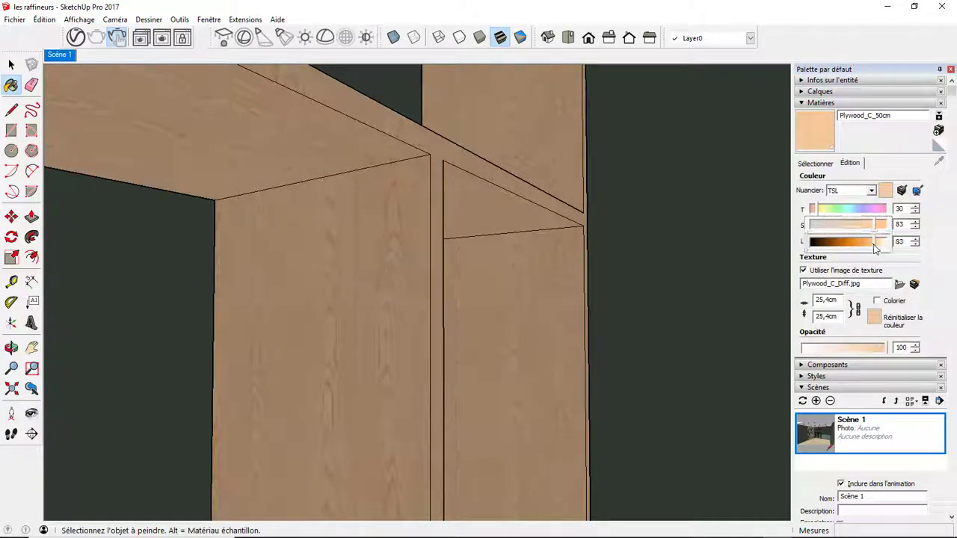
drag(878, 245, 874, 245)
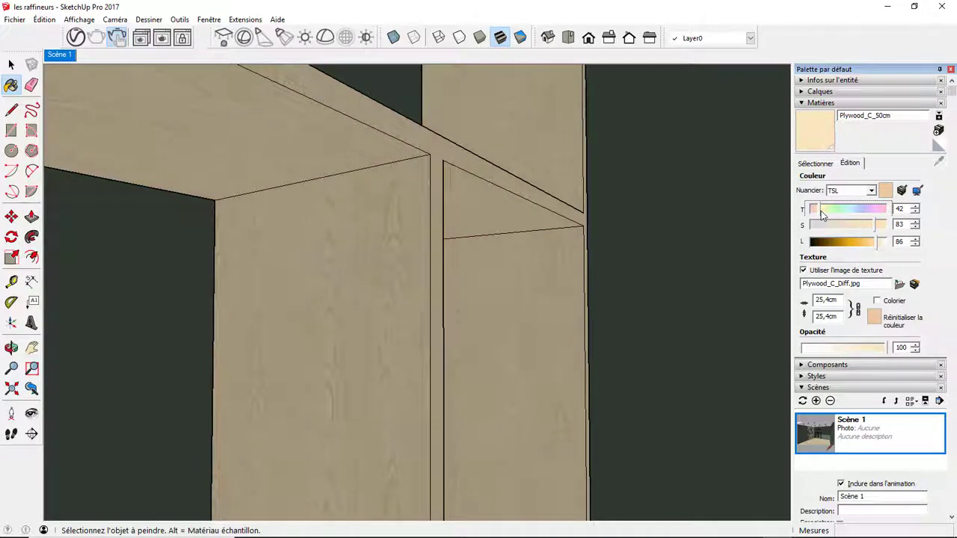
scroll(341, 286, down, 2)
click(160, 41)
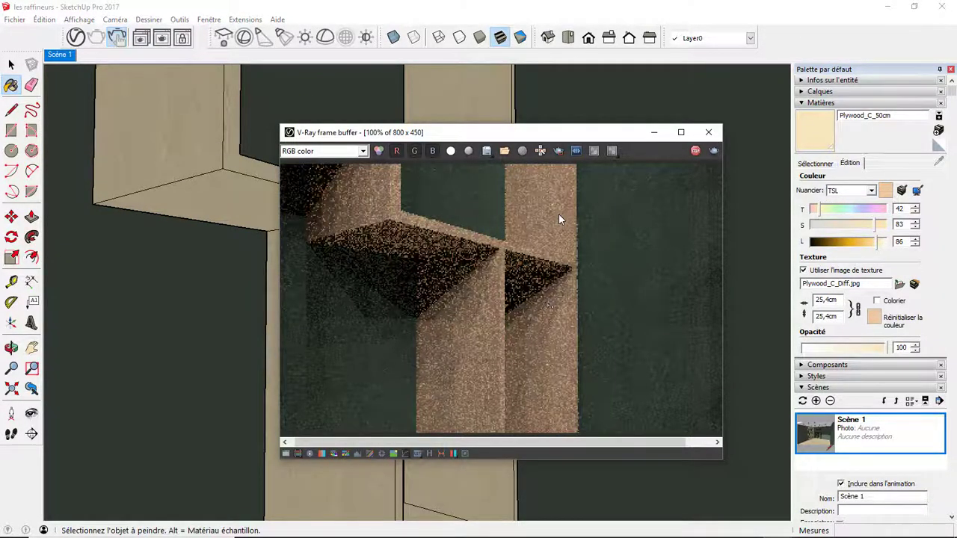
click(76, 37)
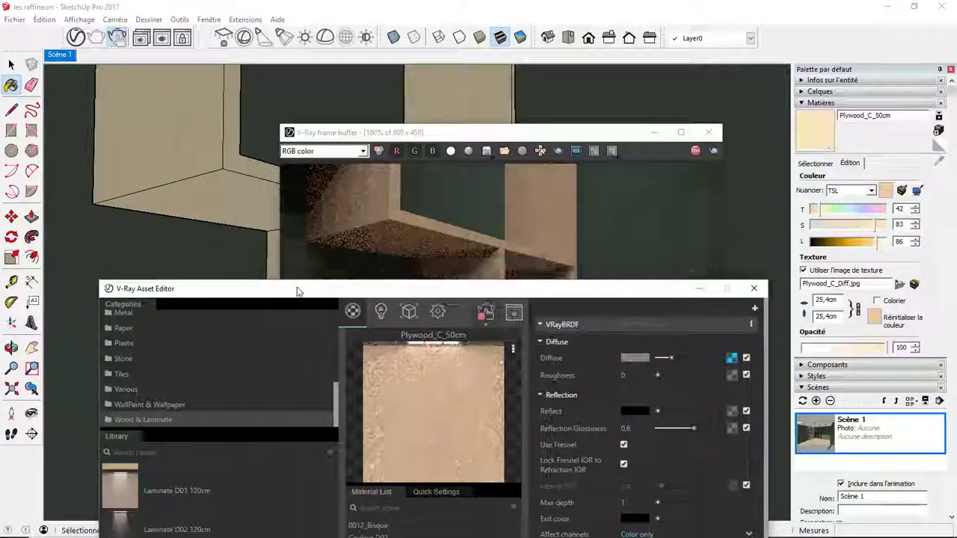
Step: Move the material editor and render preview windows aside to uncover the scene
drag(297, 291, 240, 249)
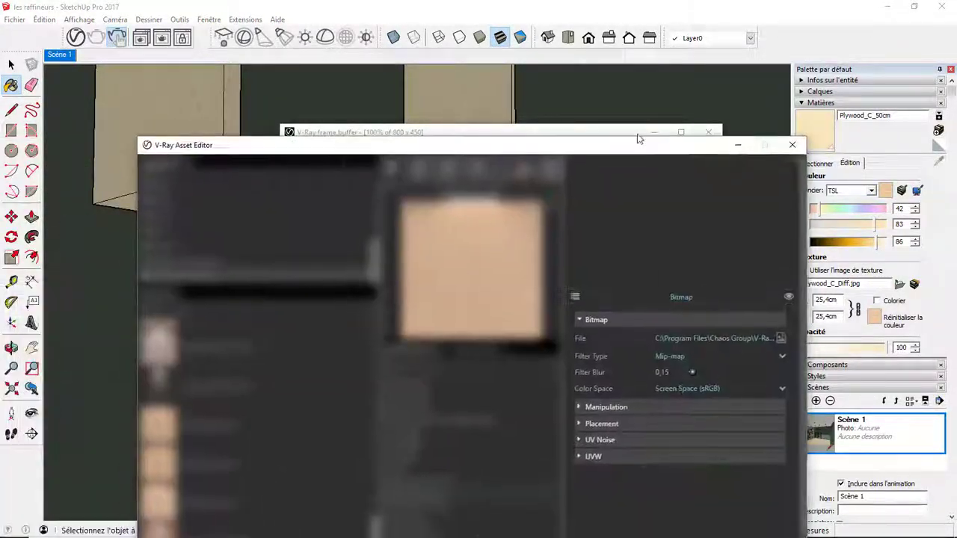
drag(638, 139, 597, 120)
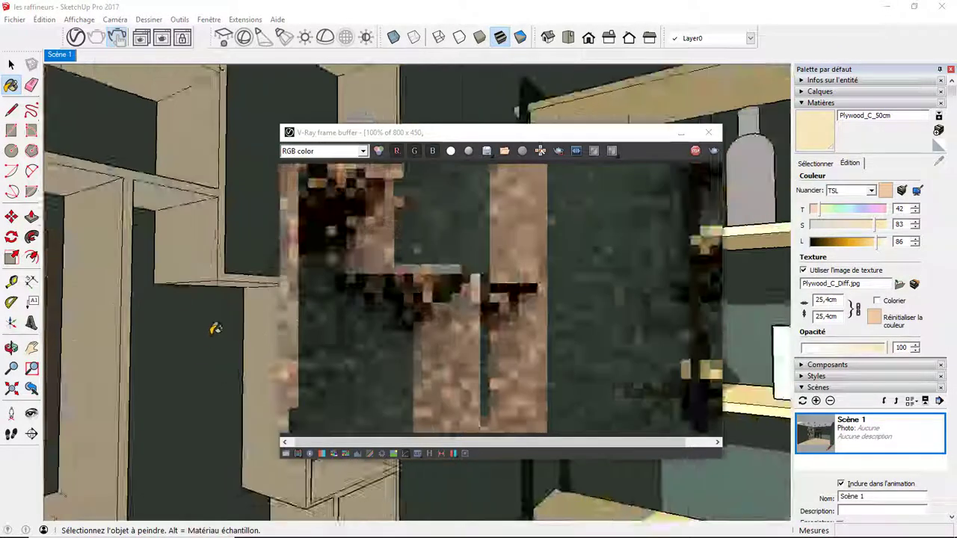
scroll(215, 329, down, 5)
drag(538, 132, 312, 206)
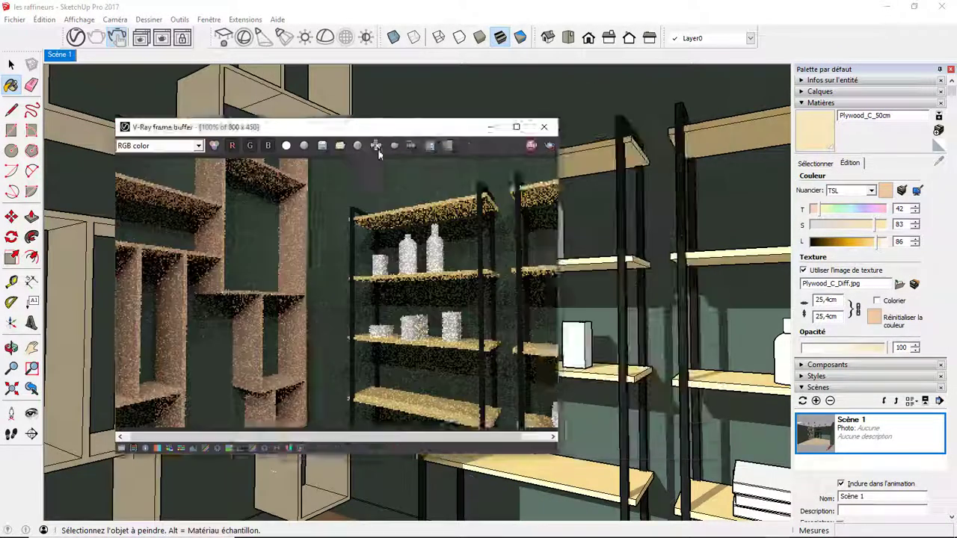
Step: Open the metal rack group and sample its dark Couleur M08 material
key(space)
double_click(528, 167)
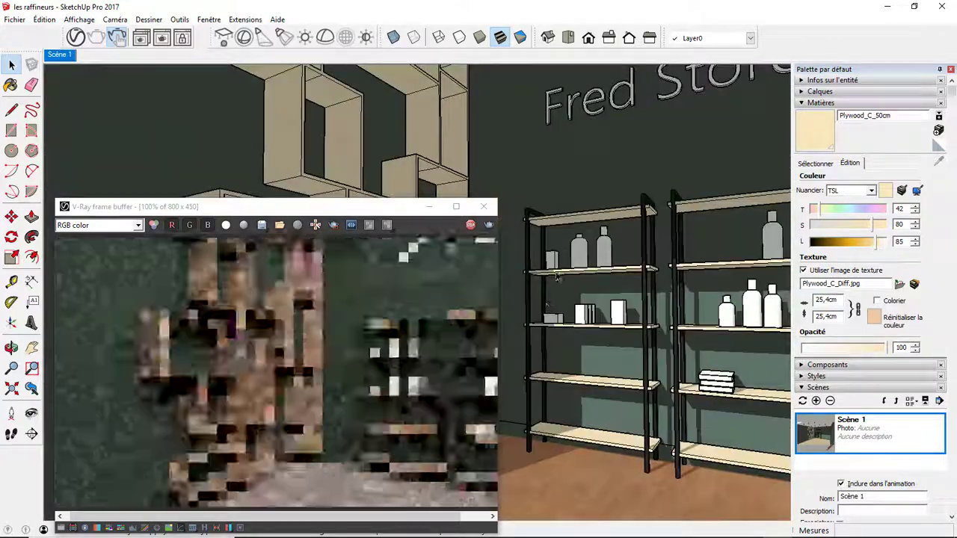
key(b)
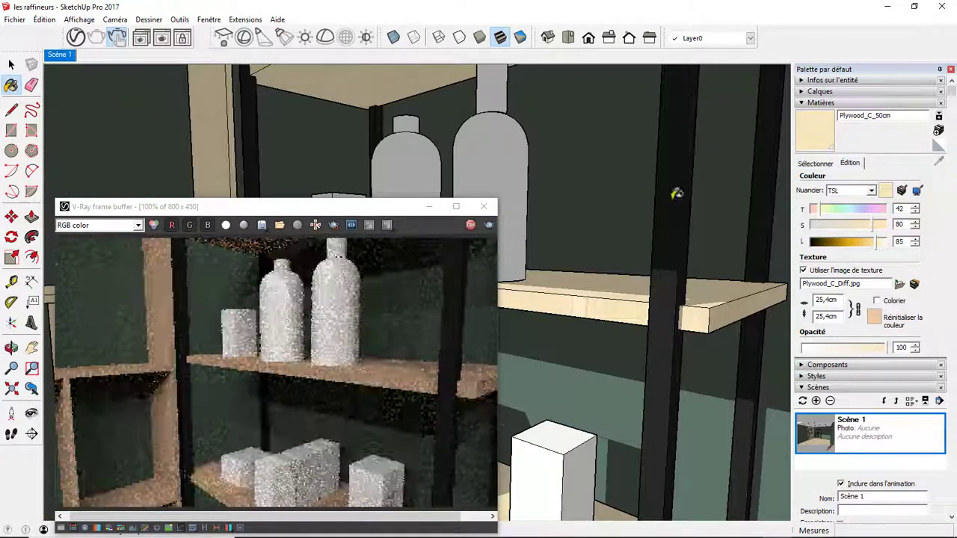
alt+click(677, 192)
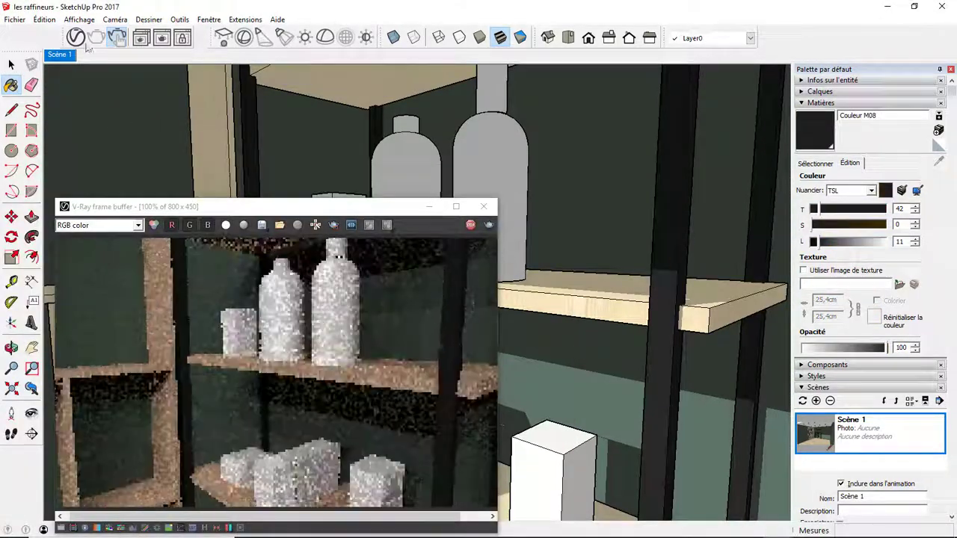
click(222, 37)
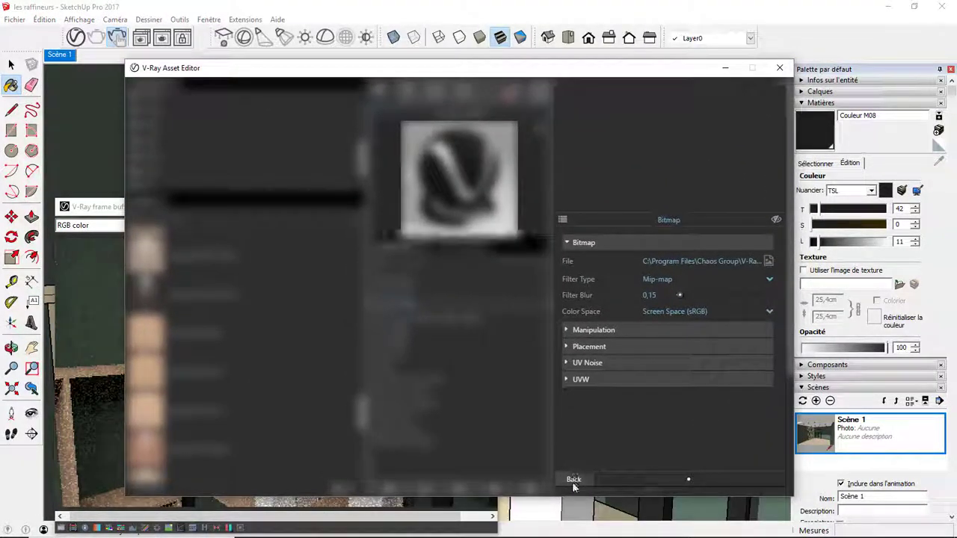
Step: Add Aluminum Anodized DarkGray from the Metal library to the scene materials
click(574, 480)
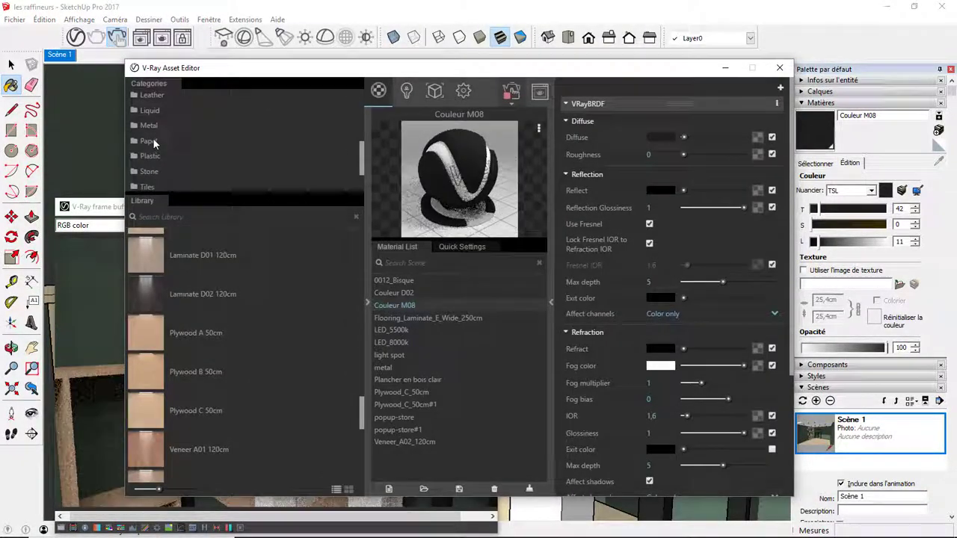
scroll(299, 351, up, 5)
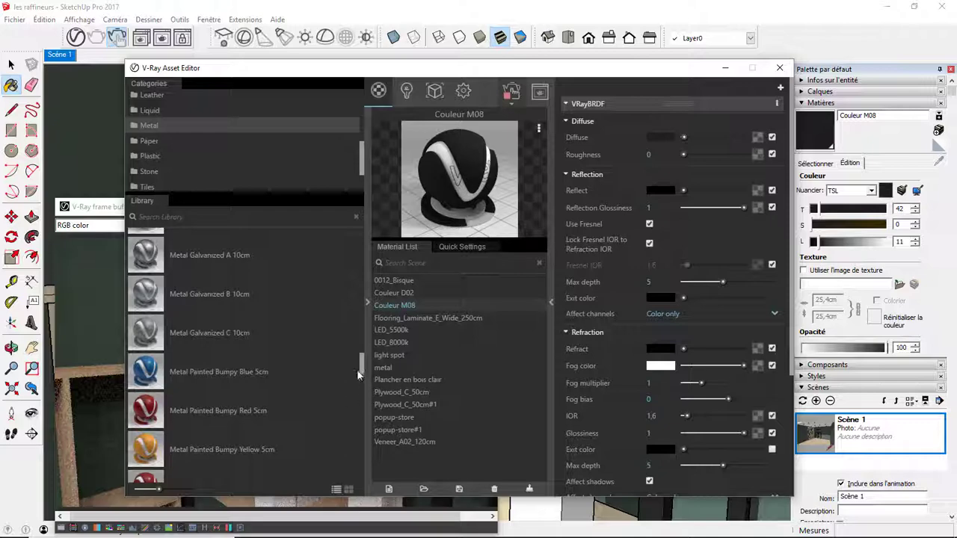
drag(360, 366, 364, 240)
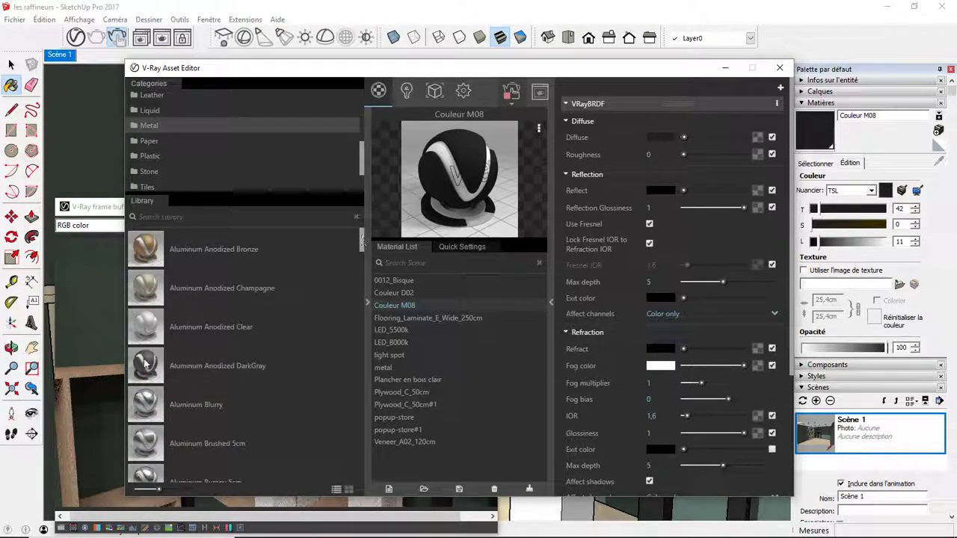
drag(146, 362, 453, 398)
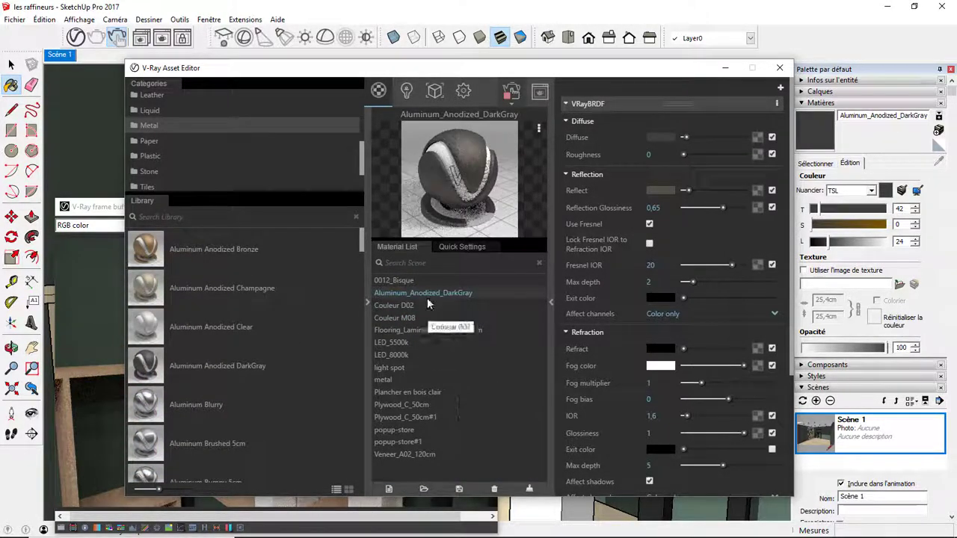
Step: Darken the Aluminum_Anodized_DarkGray colour to HSL 42/0/9
right_click(428, 303)
click(448, 313)
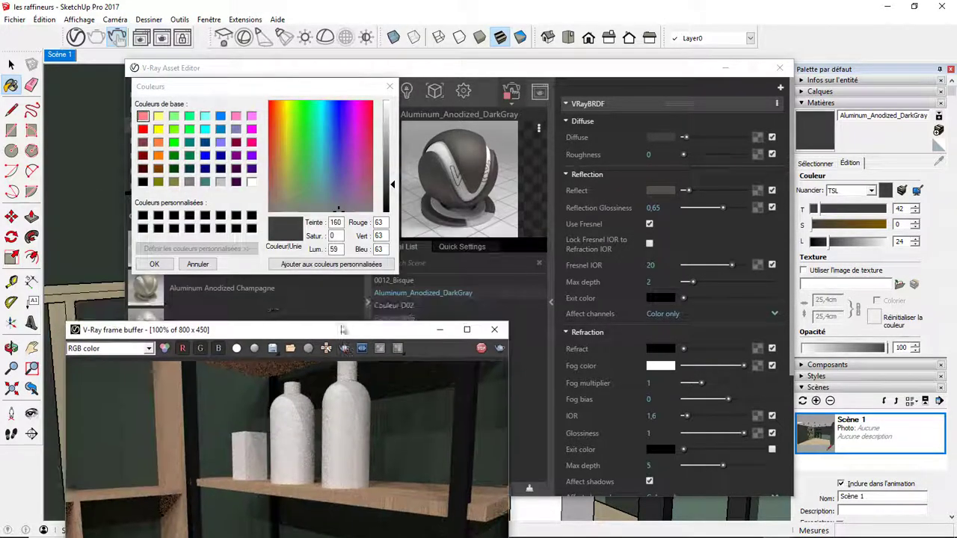
drag(342, 330, 342, 327)
key(Return)
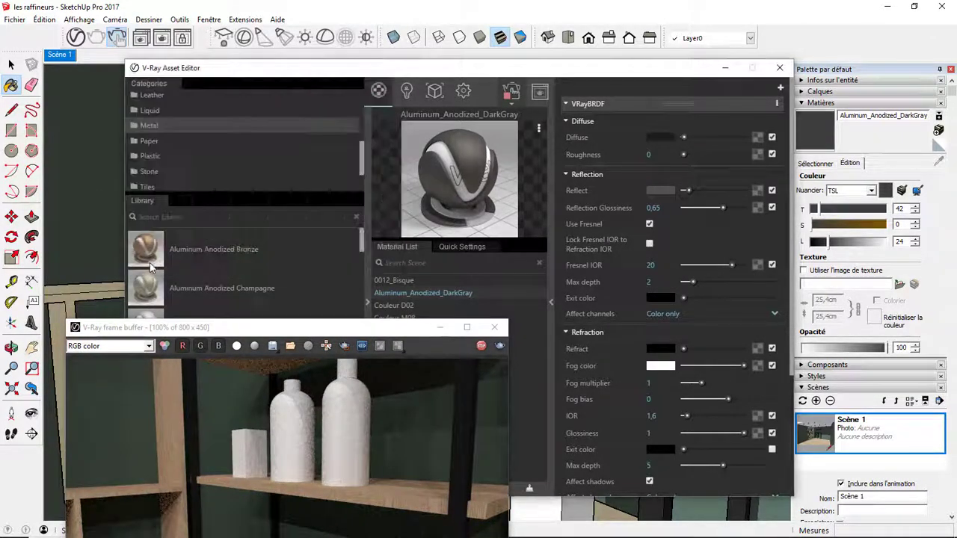
click(661, 191)
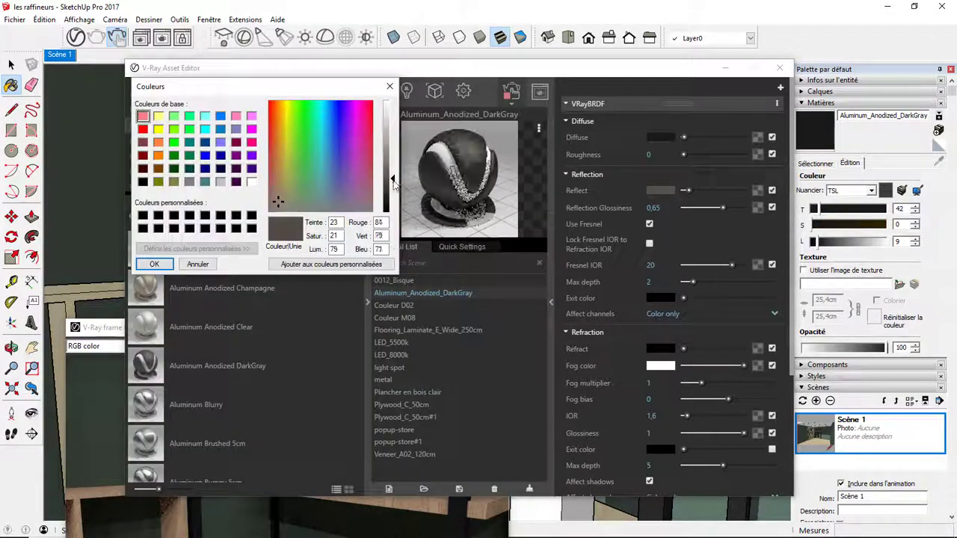
key(Return)
click(780, 68)
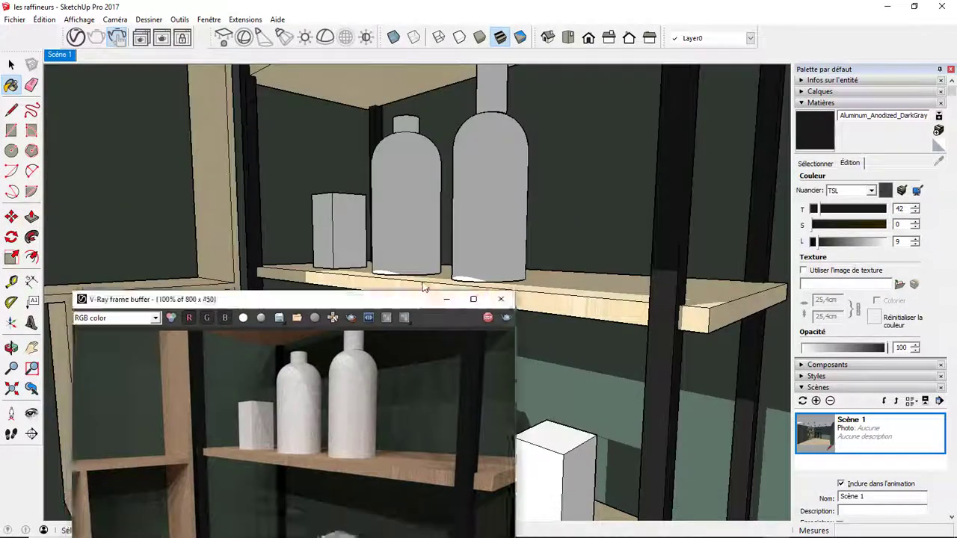
Step: Select the dark bottle on the metal rack
scroll(638, 364, down, 3)
scroll(625, 414, down, 2)
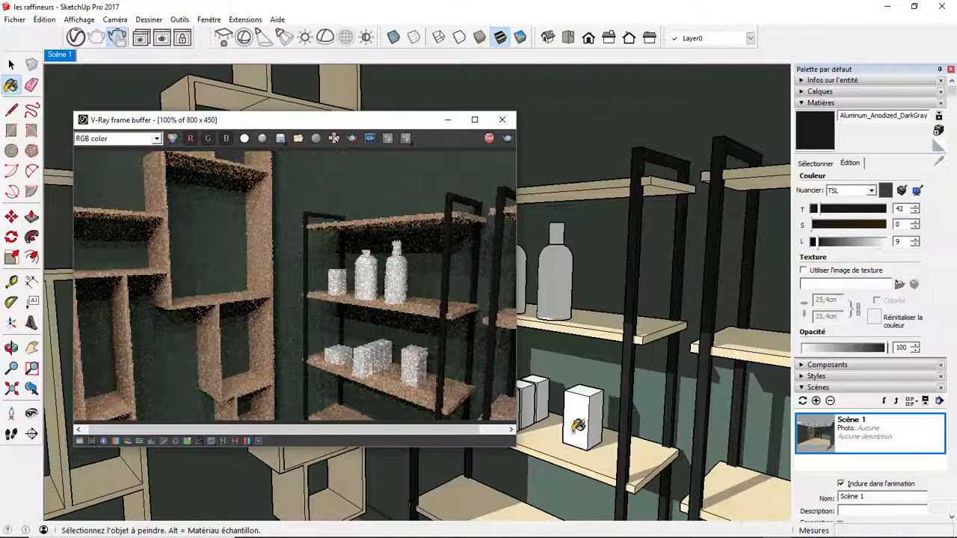
drag(265, 119, 267, 134)
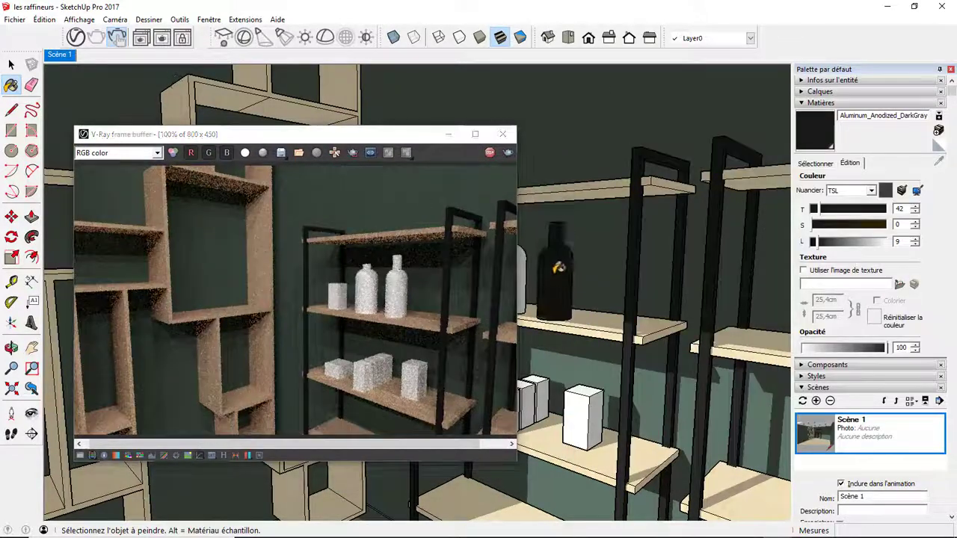
key(space)
click(561, 269)
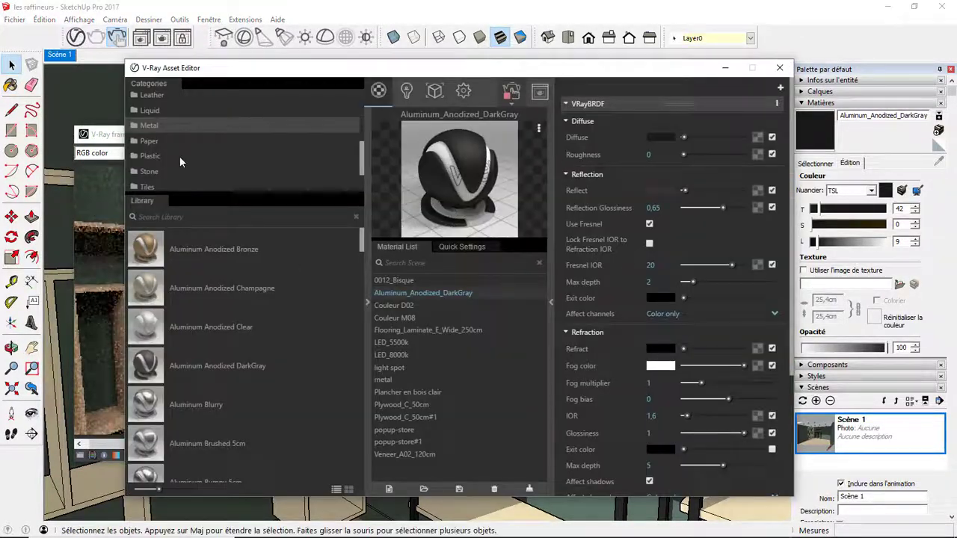
Step: Add Glass Tempered from the Glass library to the scene's Material List
scroll(179, 157, down, 2)
click(150, 183)
drag(362, 239, 366, 487)
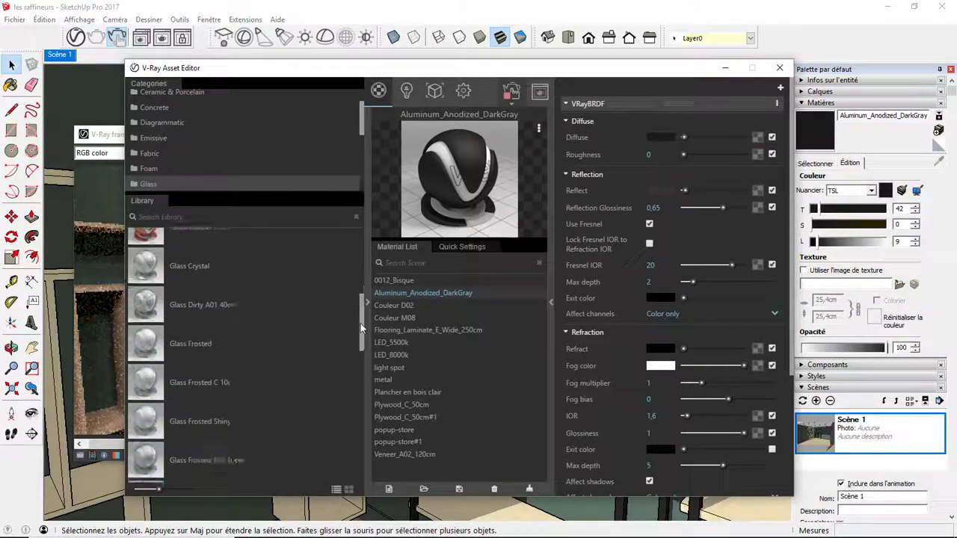
drag(368, 446, 374, 396)
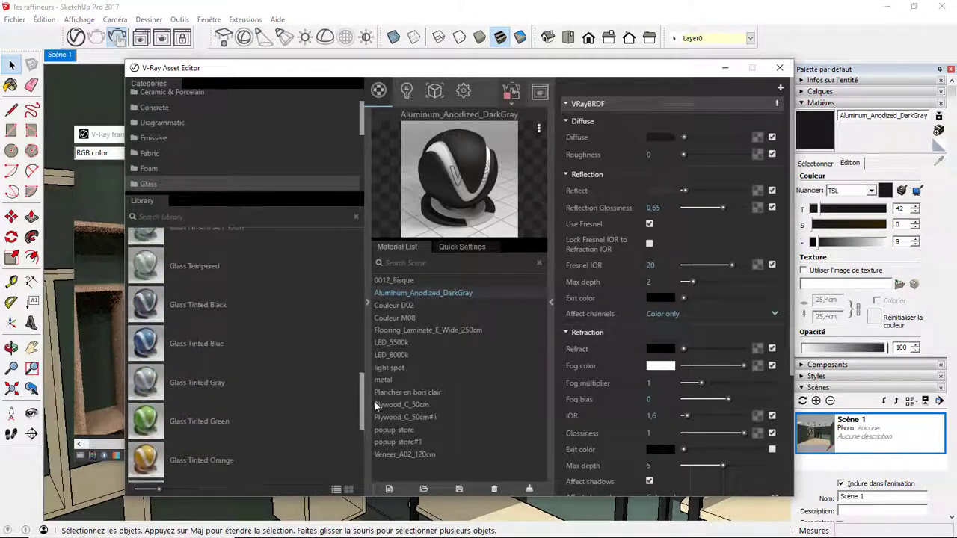
drag(142, 297, 444, 341)
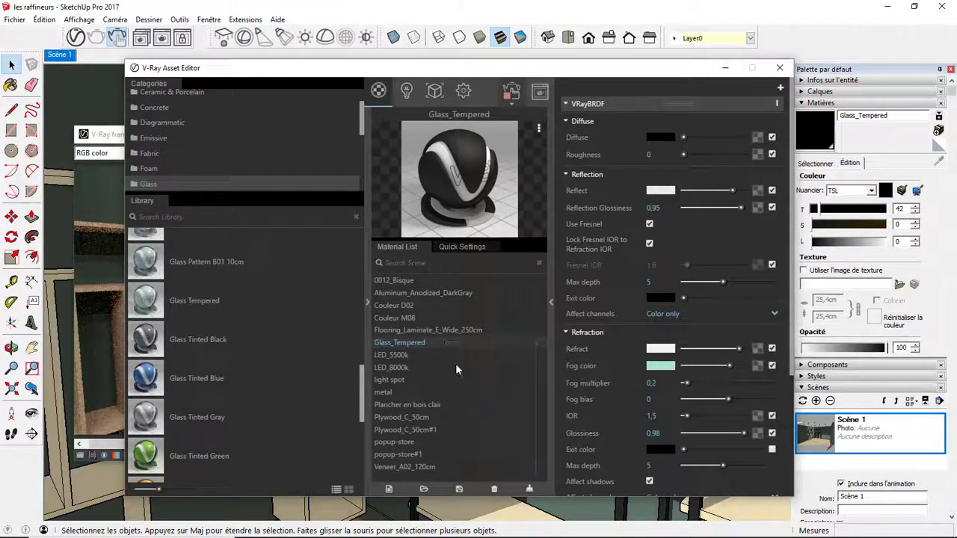
mouse_move(350, 71)
mouse_down()
mouse_move(543, 116)
mouse_move(469, 380)
mouse_up()
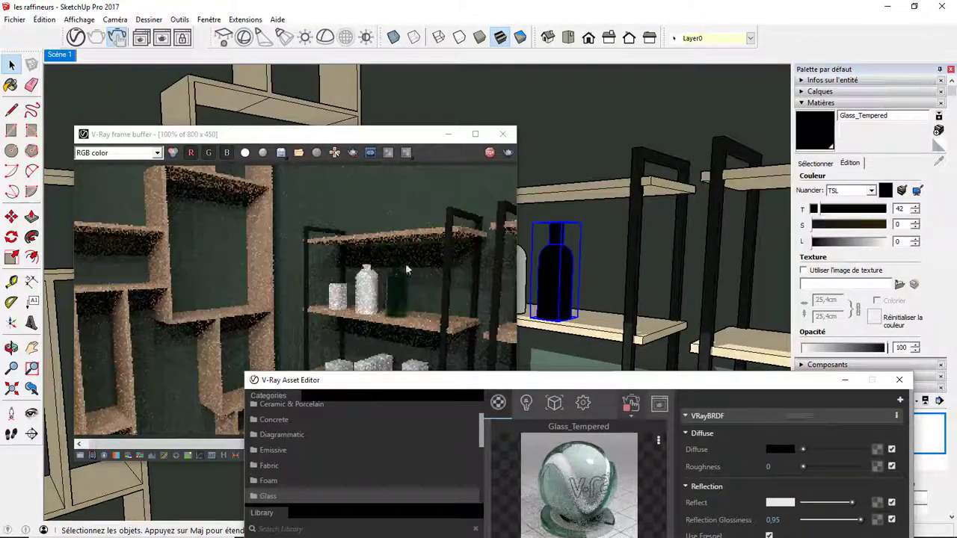
drag(348, 144, 286, 105)
drag(473, 380, 488, 122)
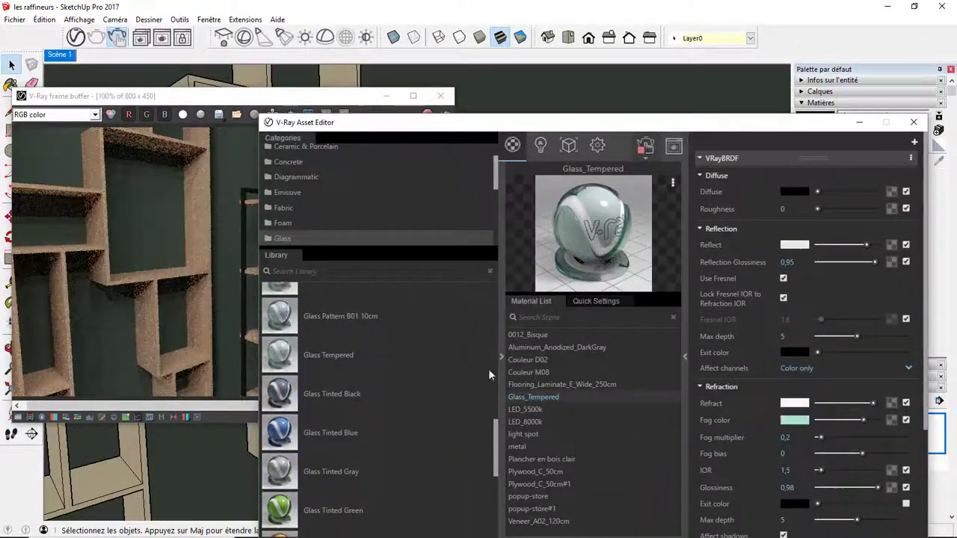
right_click(568, 397)
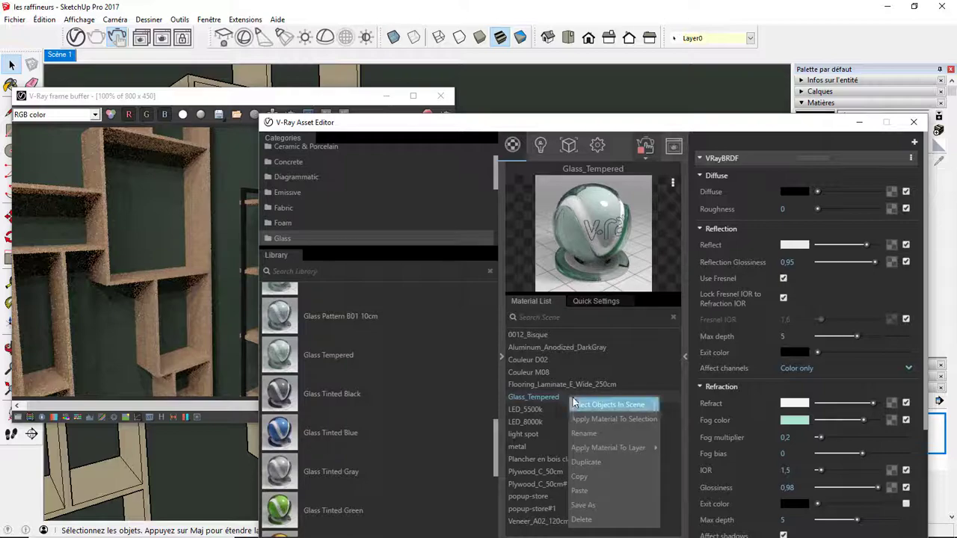
Step: Duplicate Glass_Tempered as Glass_Tempered#1 and give it a pale yellow fog colour
click(579, 451)
click(794, 420)
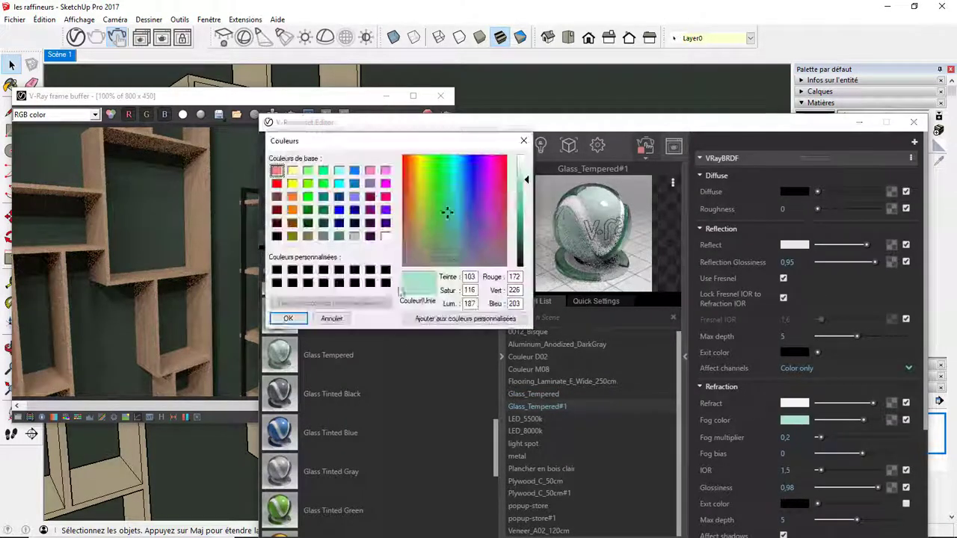
click(421, 177)
click(286, 319)
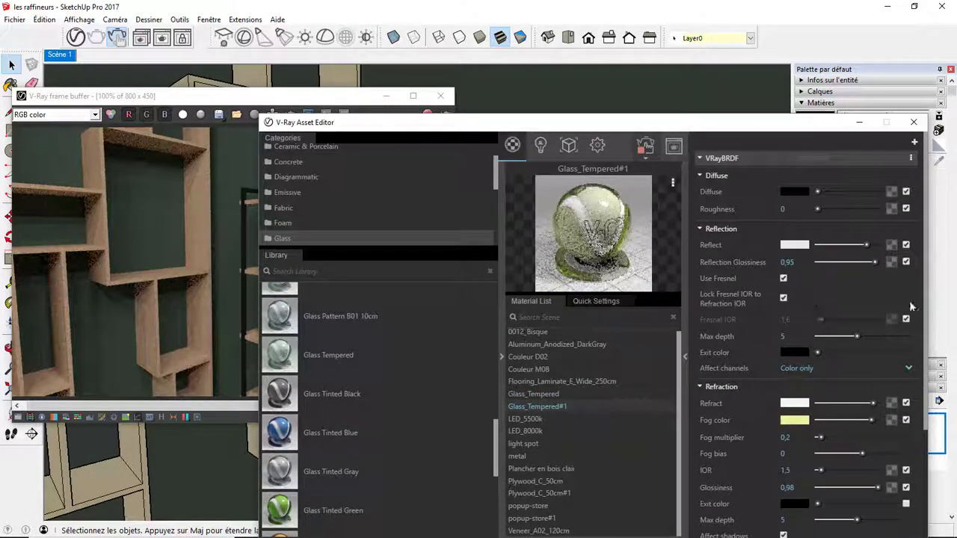
click(795, 191)
click(287, 320)
Step: Set Glass_Tempered#1's refraction colour to yellow and reposition the editor to see the render
scroll(822, 418, down, 5)
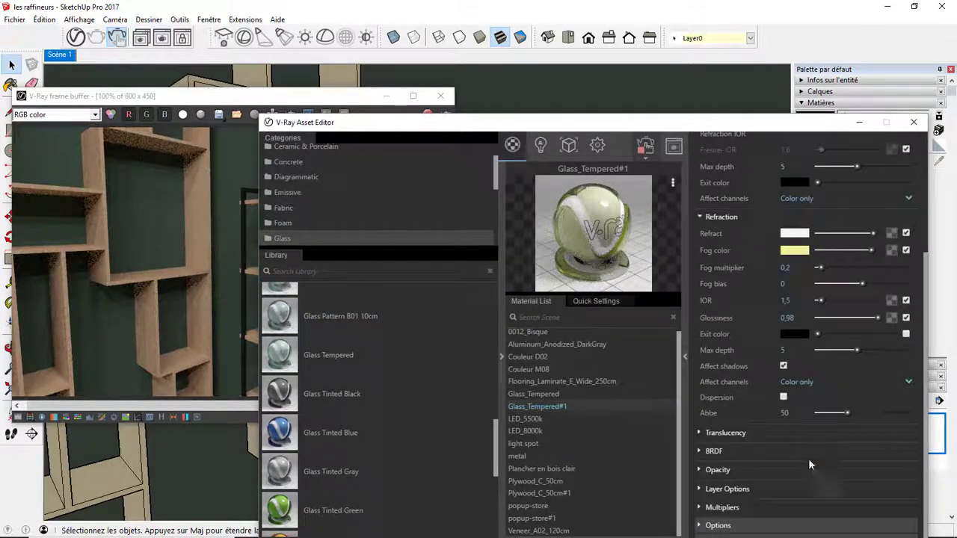
click(701, 432)
scroll(700, 437, down, 3)
click(747, 451)
scroll(750, 456, down, 5)
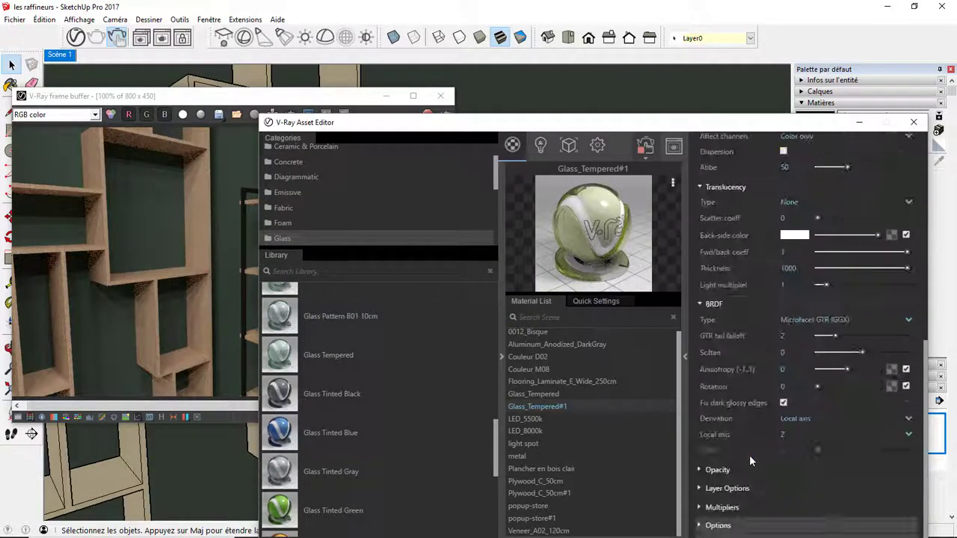
scroll(771, 387, up, 5)
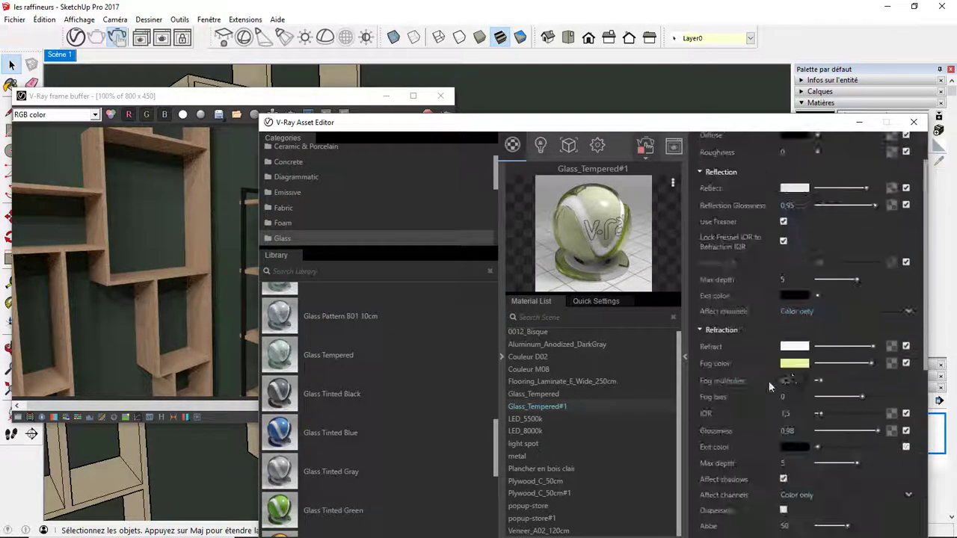
click(795, 364)
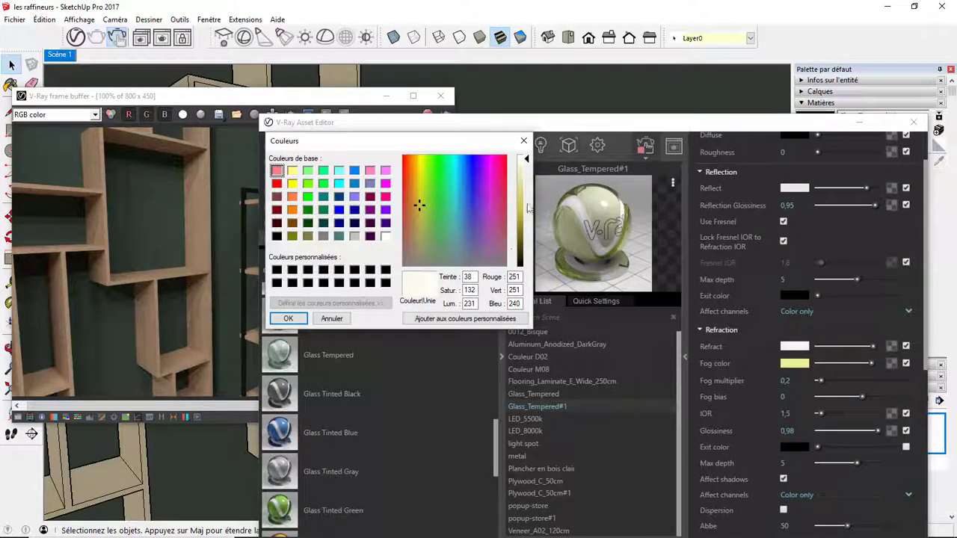
click(288, 319)
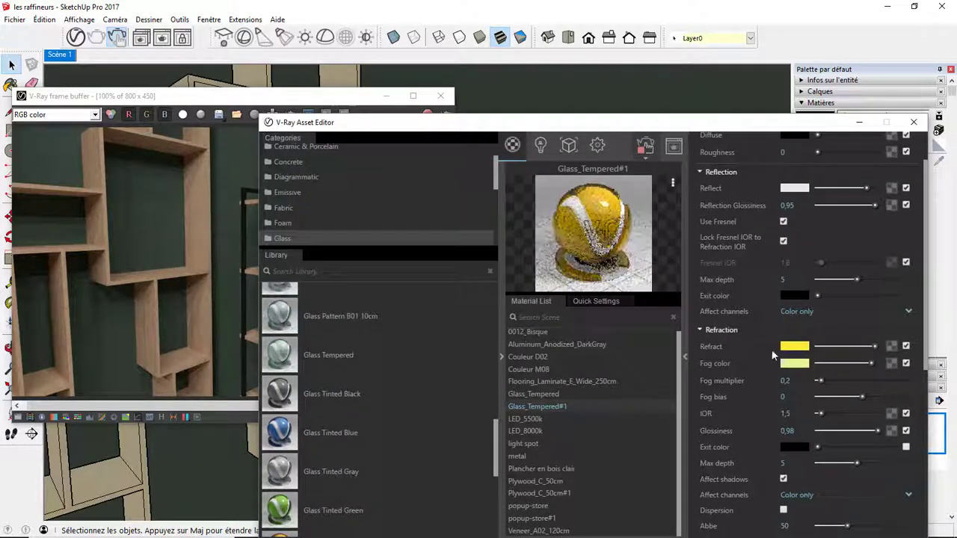
drag(643, 123, 655, 298)
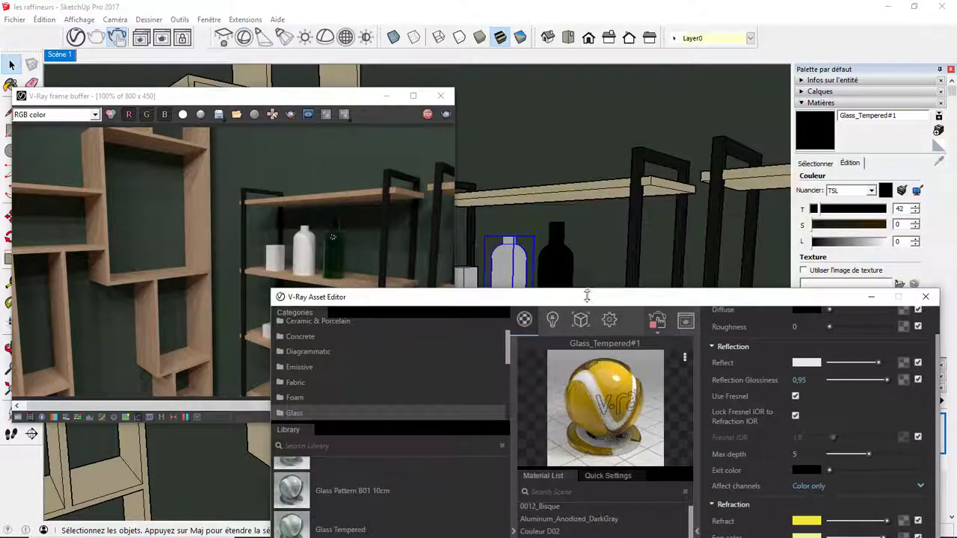
drag(686, 305, 644, 97)
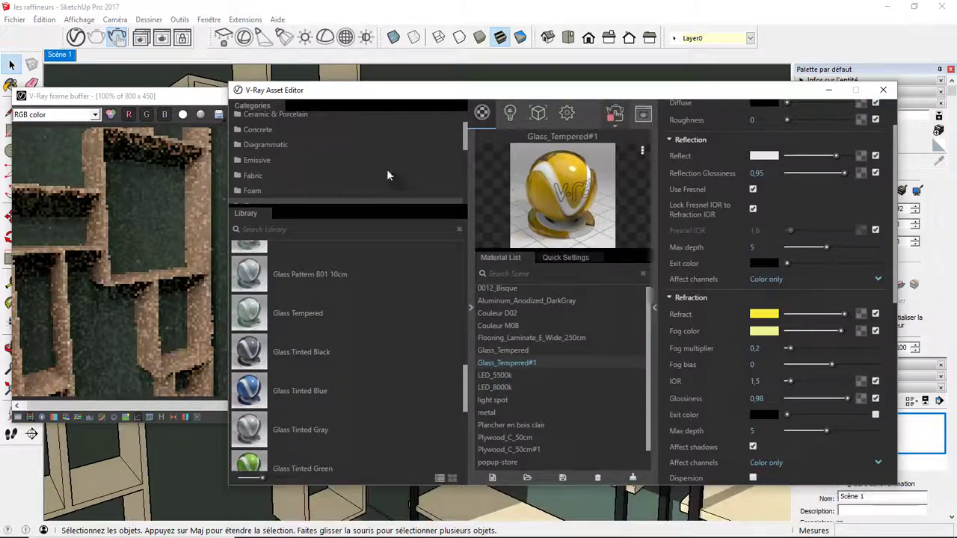
mouse_move(318, 98)
mouse_down()
mouse_move(441, 81)
mouse_move(357, 373)
mouse_move(336, 383)
mouse_move(256, 171)
mouse_move(239, 96)
mouse_up()
Step: Close the render preview and orbit to a close view of the book stack
click(440, 96)
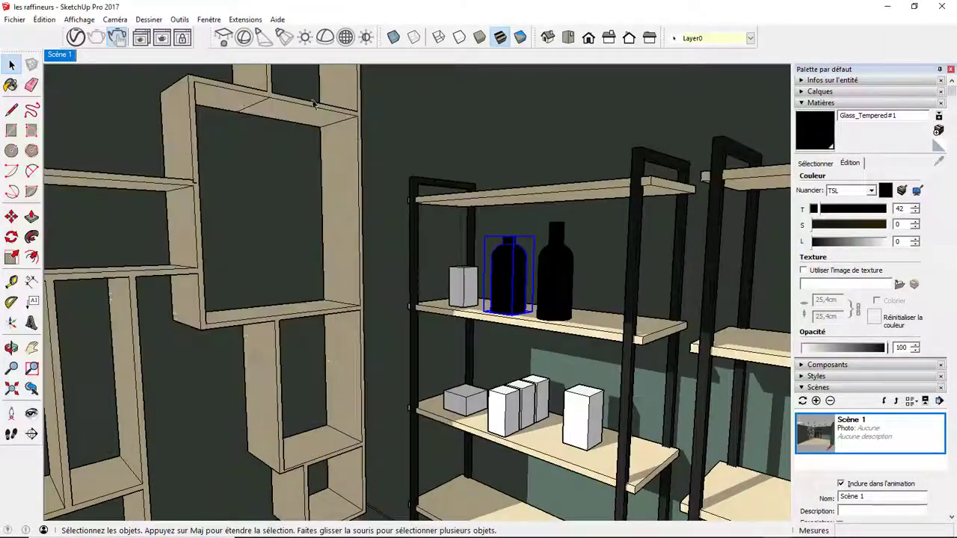
scroll(419, 299, down, 5)
scroll(596, 387, up, 5)
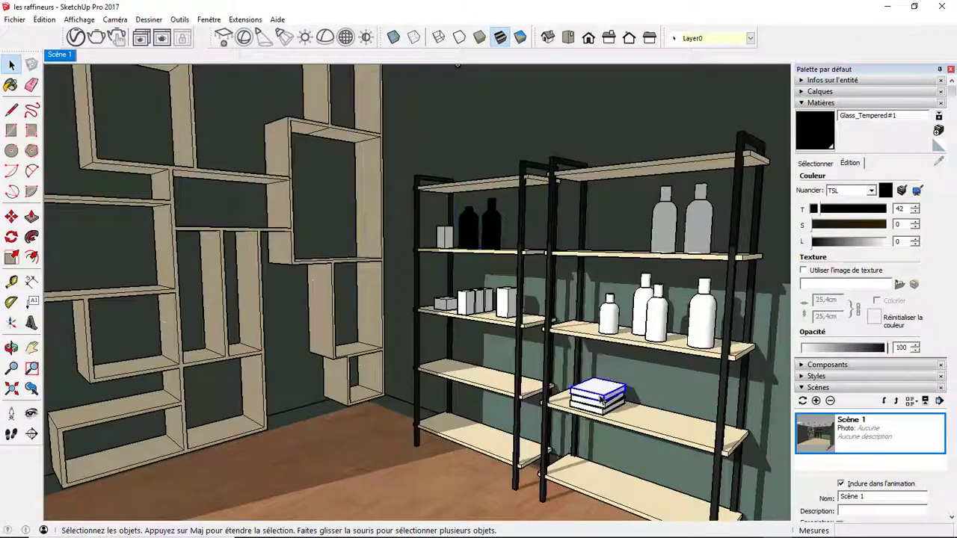
middle_drag(524, 337, 596, 386)
scroll(595, 387, up, 1)
scroll(573, 374, up, 3)
scroll(556, 369, up, 3)
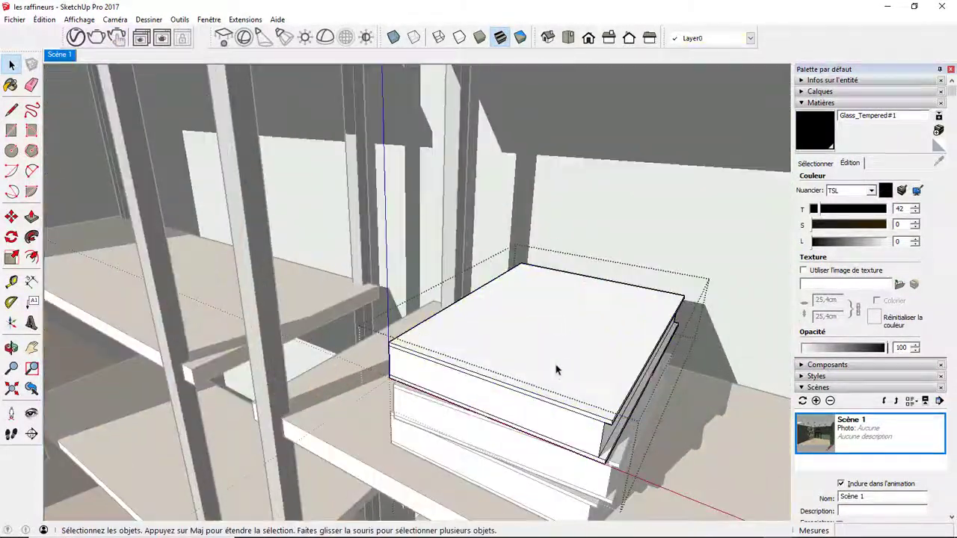
Step: Paint the top book's cover dark red with Couleurs > Couleur A07
click(814, 163)
click(924, 180)
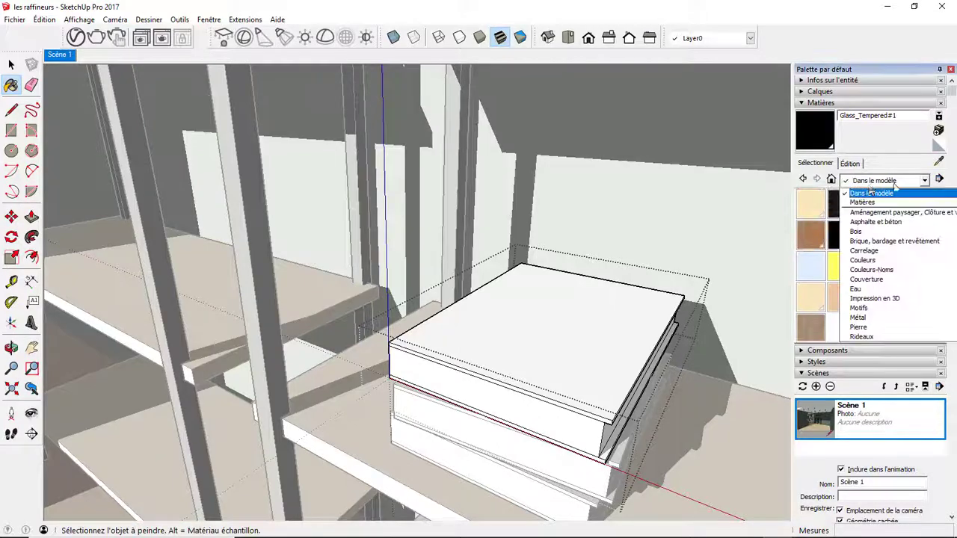
click(859, 232)
click(842, 234)
scroll(594, 370, up, 2)
click(606, 438)
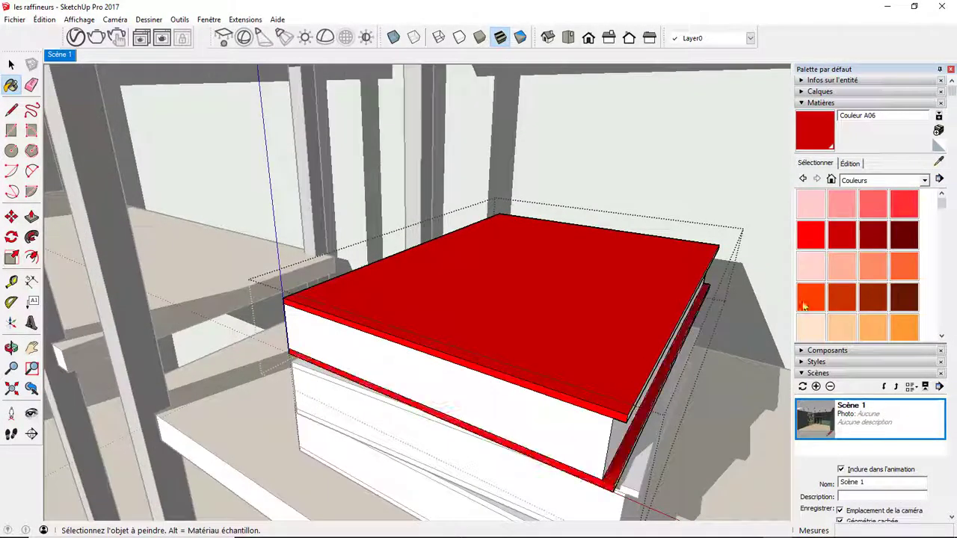
click(873, 235)
scroll(621, 401, up, 2)
scroll(643, 415, up, 1)
scroll(669, 427, up, 2)
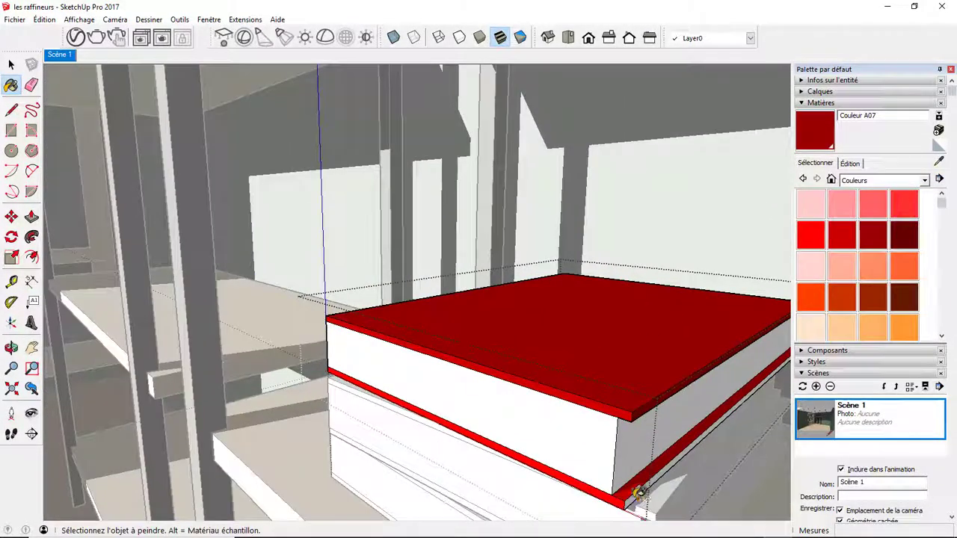
scroll(619, 495, down, 3)
scroll(459, 322, up, 5)
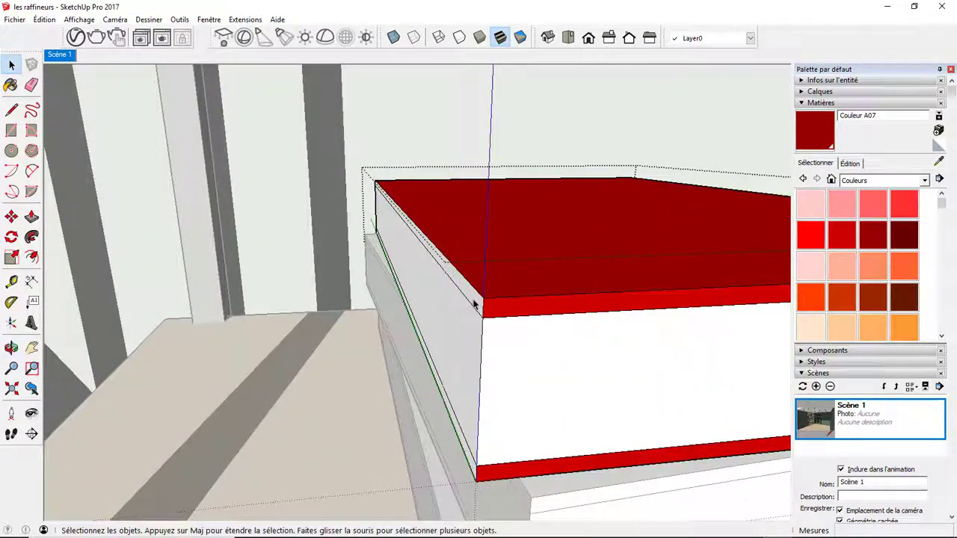
Step: Push/Pull the book's side face out 0.1 cm and paint it red
key(p)
click(455, 399)
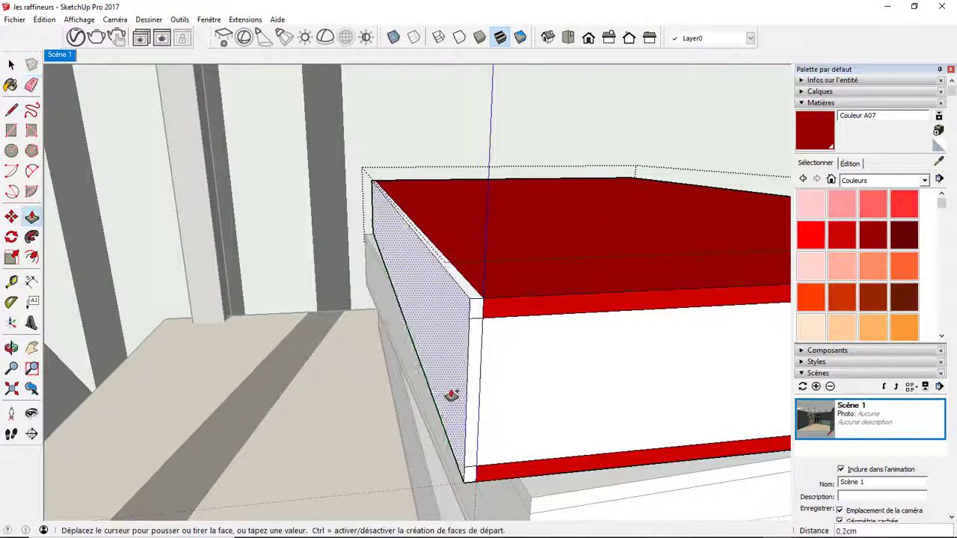
key(e)
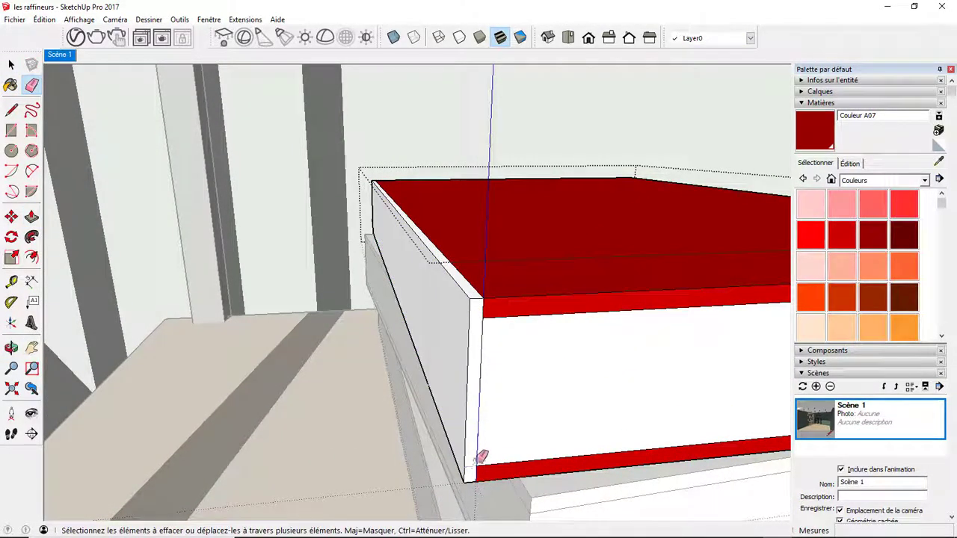
key(p)
click(457, 376)
click(457, 376)
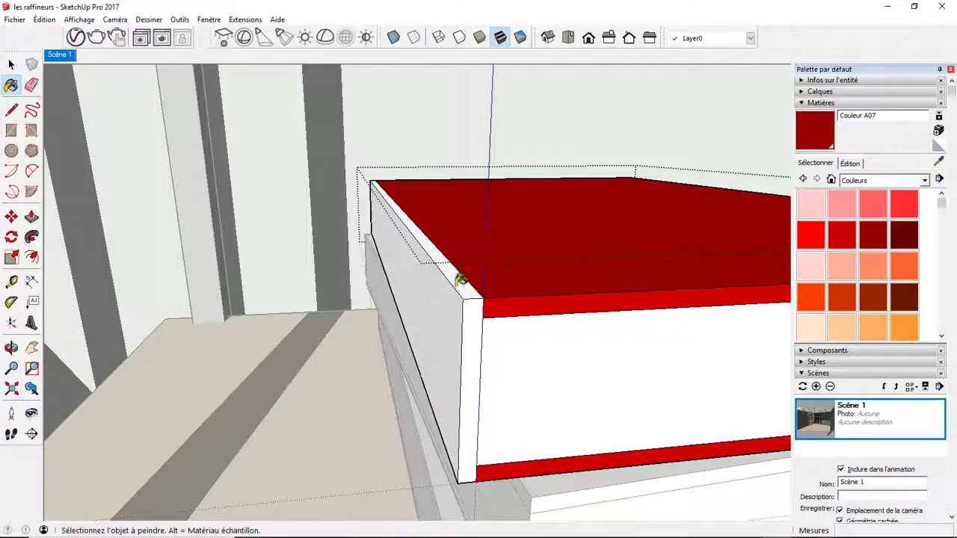
click(461, 280)
mouse_move(470, 324)
middle_down()
mouse_move(568, 273)
mouse_move(395, 274)
middle_up()
Step: In Model Info > Components, hide the rest of the model while editing components
click(209, 19)
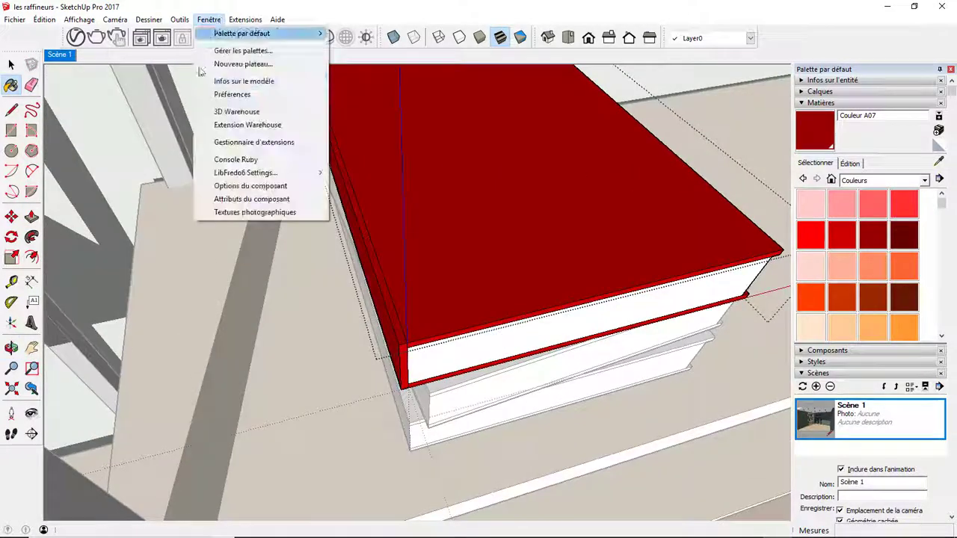
click(244, 81)
click(383, 184)
click(557, 234)
scroll(693, 316, down, 5)
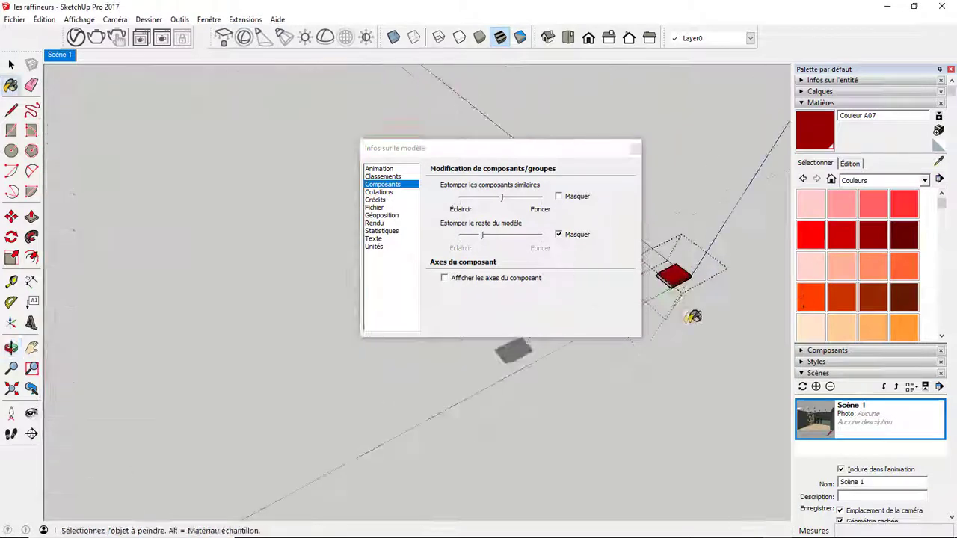
scroll(693, 316, up, 3)
drag(527, 148, 284, 140)
scroll(613, 309, up, 3)
scroll(613, 308, up, 3)
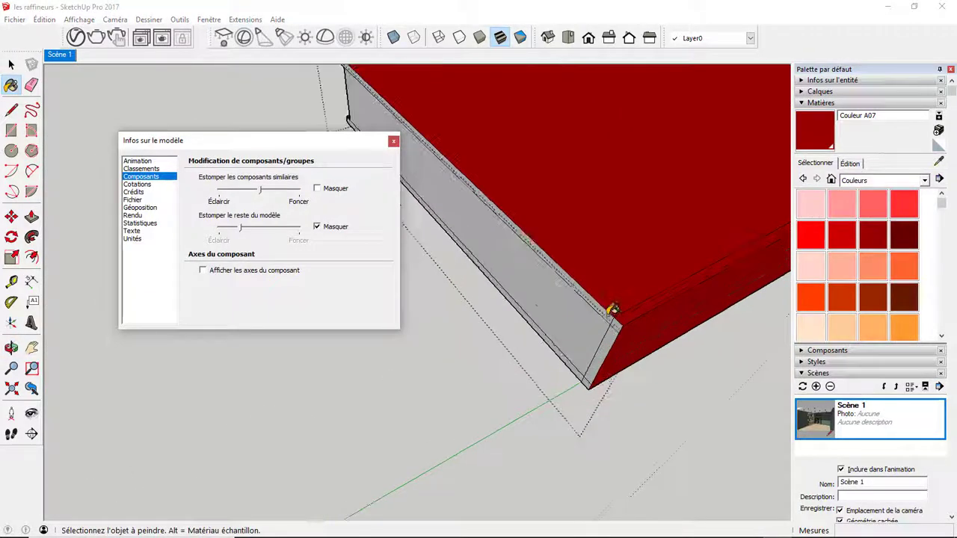
Step: Paint the thin top edge of the book cover red
click(612, 308)
mouse_move(586, 373)
middle_down()
mouse_move(538, 261)
mouse_move(746, 219)
middle_up()
scroll(547, 231, down, 5)
scroll(764, 141, up, 5)
key(space)
scroll(523, 299, down, 5)
middle_drag(504, 329, 513, 242)
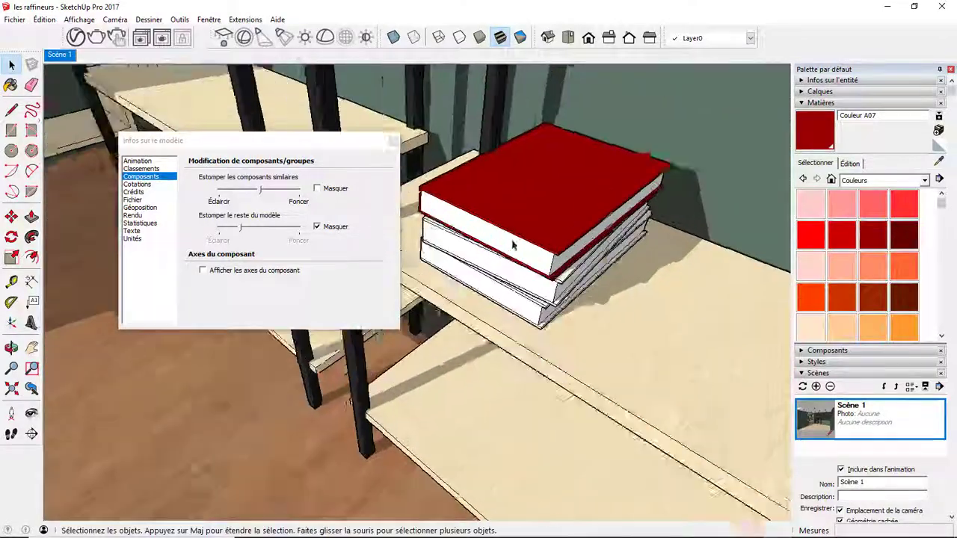
Step: Make the red book a component and delete the two white books beneath it
click(549, 199)
right_click(546, 193)
click(570, 269)
key(g)
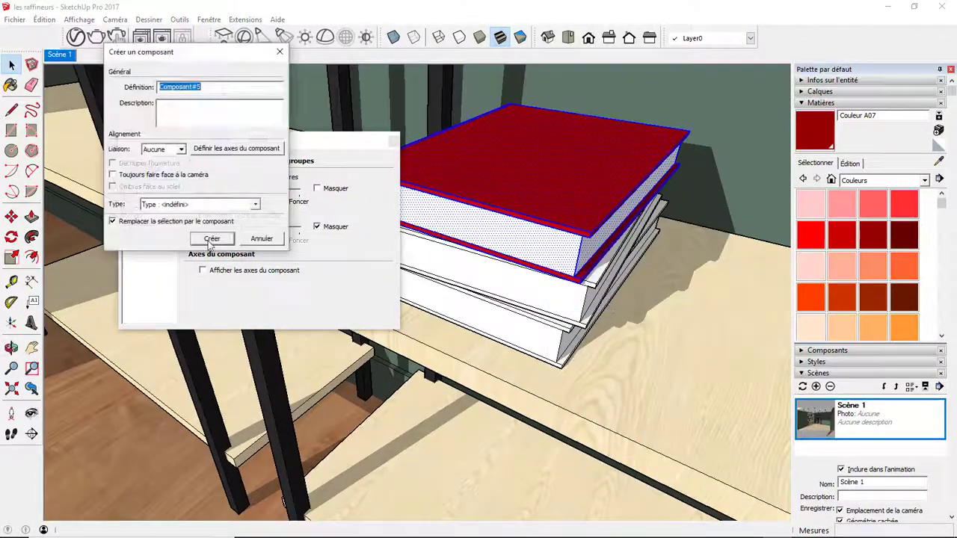
key(Return)
click(312, 222)
scroll(464, 256, up, 5)
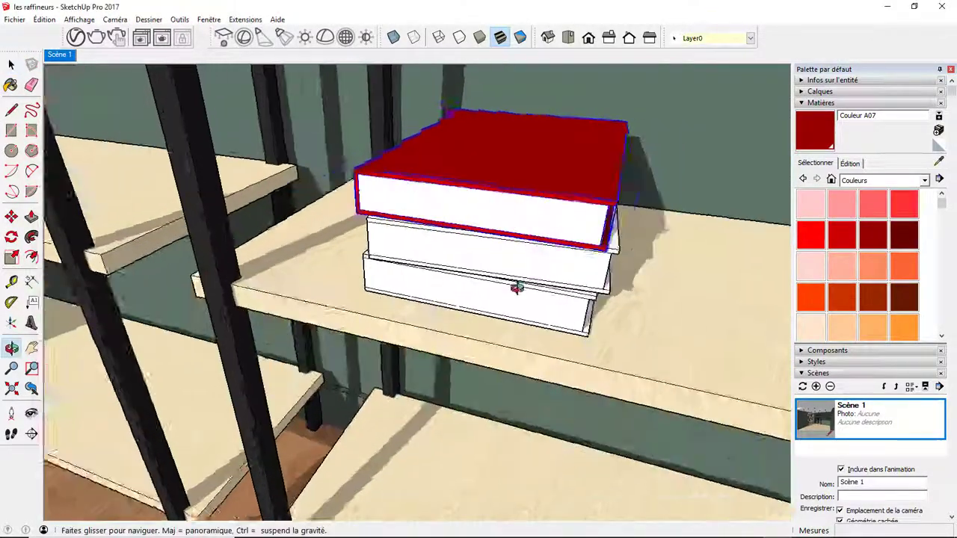
key(Delete)
Step: Ctrl-Move a copy of the red book, snapped below the original
click(317, 135)
key(ctrl)
click(314, 198)
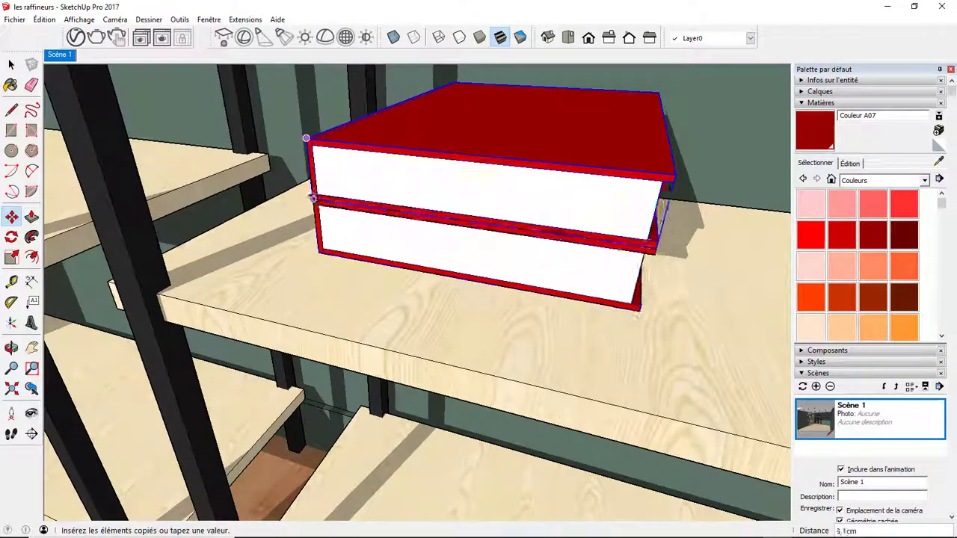
scroll(329, 217, up, 3)
scroll(322, 210, up, 3)
click(305, 197)
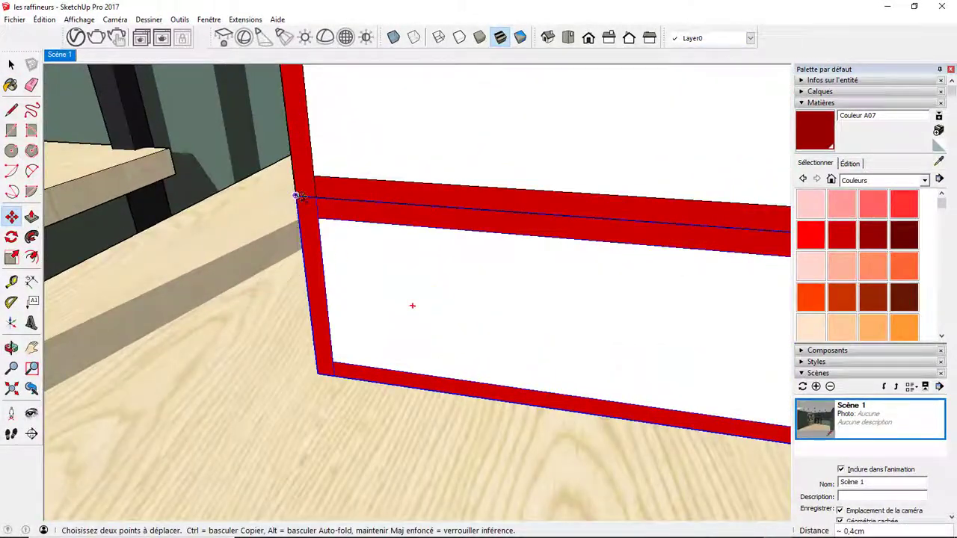
click(317, 367)
scroll(380, 249, down, 5)
Step: Make the copied book unique, remove the extra top book, and close the component
key(space)
right_click(456, 203)
click(495, 281)
middle_drag(495, 280, 416, 286)
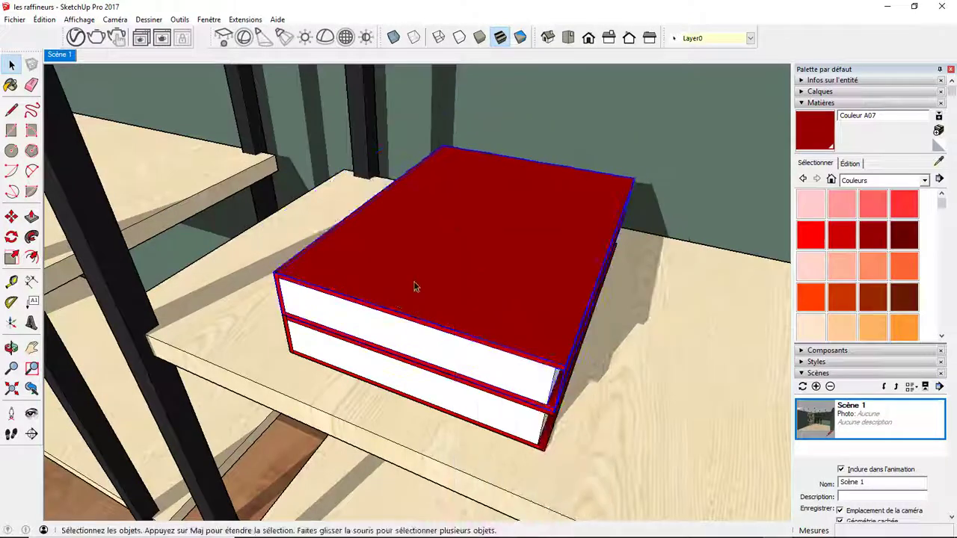
key(space)
right_click(425, 333)
click(448, 222)
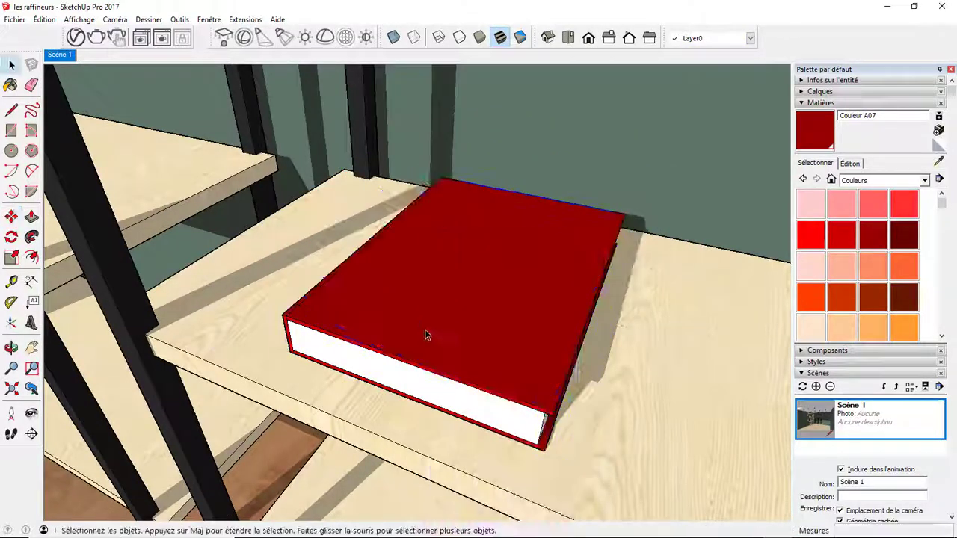
click(422, 332)
click(44, 19)
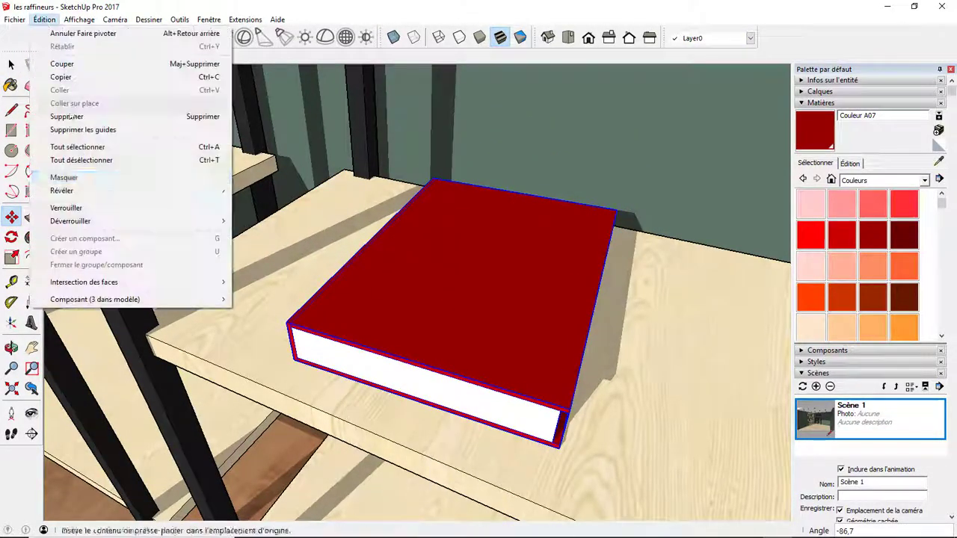
click(255, 216)
click(59, 55)
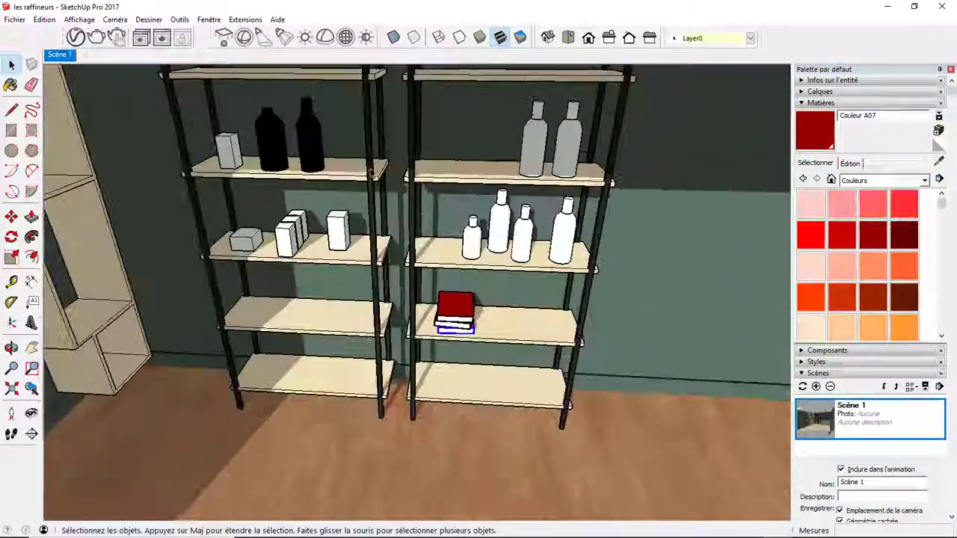
Step: Place the first pasted dark bottle in a cube shelf
click(11, 87)
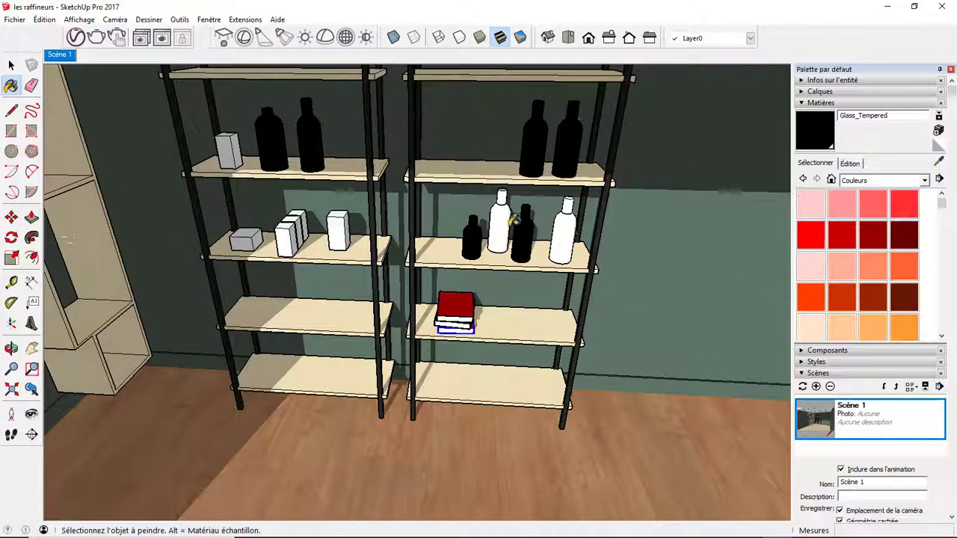
middle_drag(493, 225, 542, 222)
key(space)
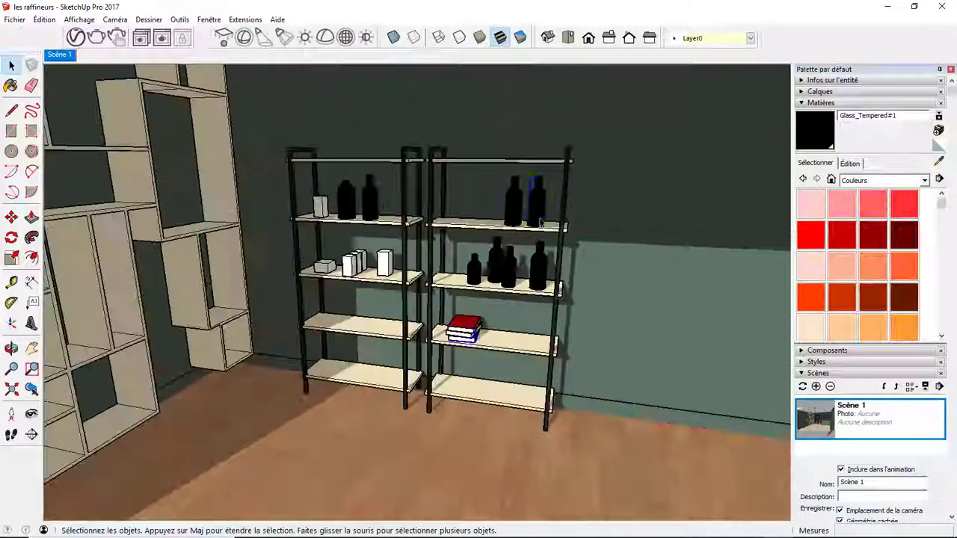
scroll(543, 232, down, 5)
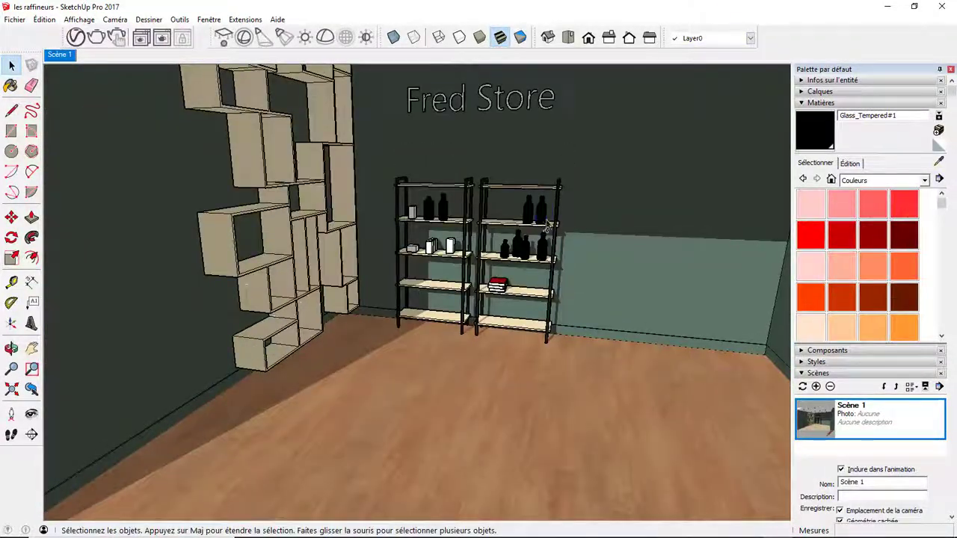
scroll(546, 226, down, 5)
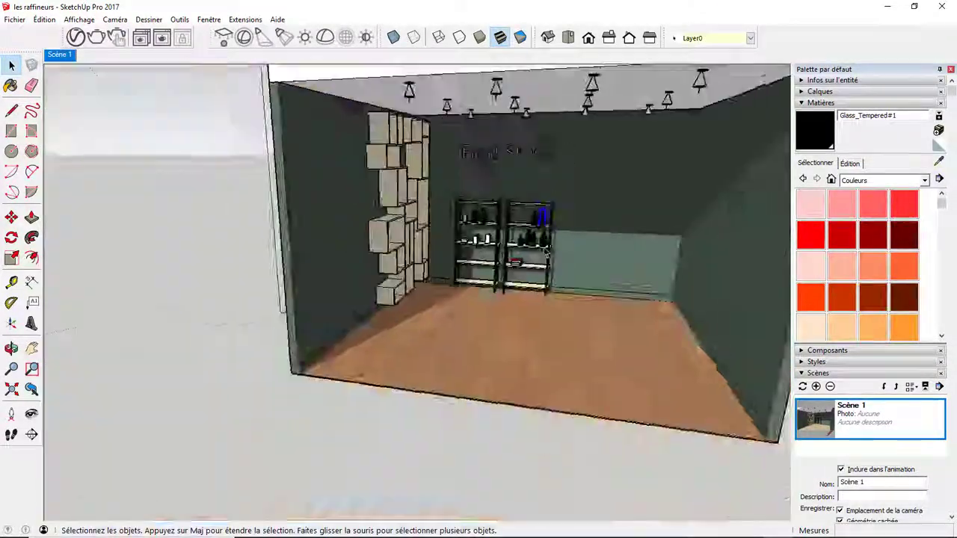
scroll(342, 254, up, 5)
scroll(415, 329, up, 5)
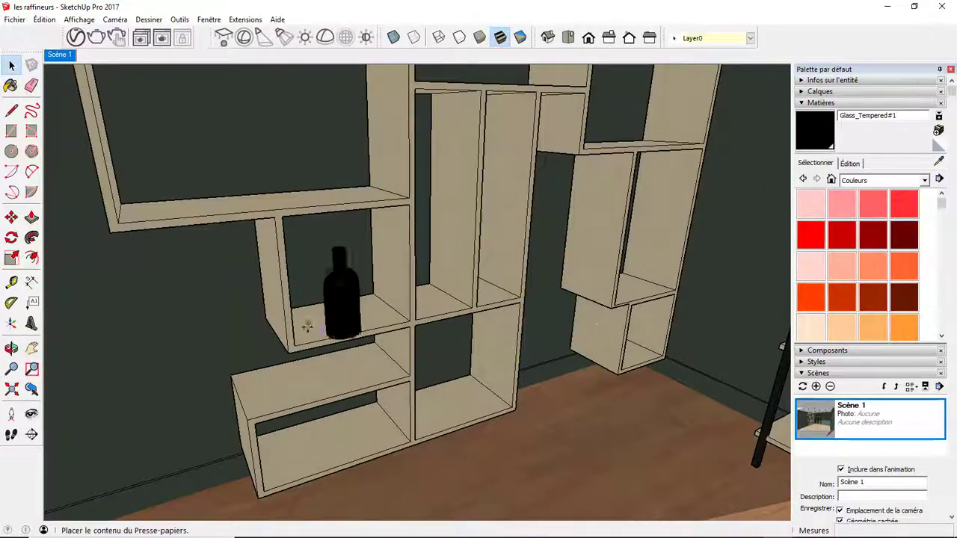
click(320, 326)
scroll(374, 299, down, 3)
scroll(418, 284, up, 5)
Step: Paste more dark bottles into other cubbies
key(ctrl+v)
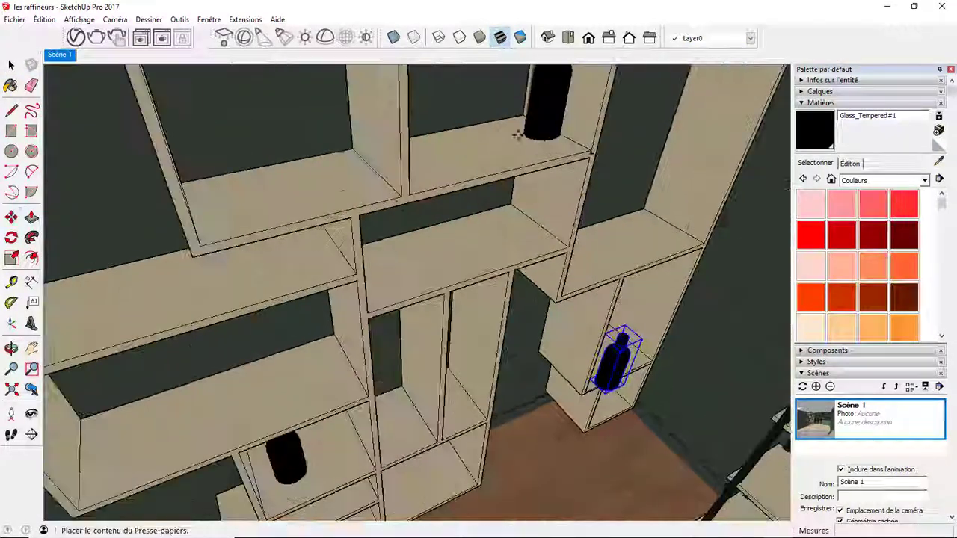
click(341, 180)
scroll(424, 257, up, 5)
click(30, 390)
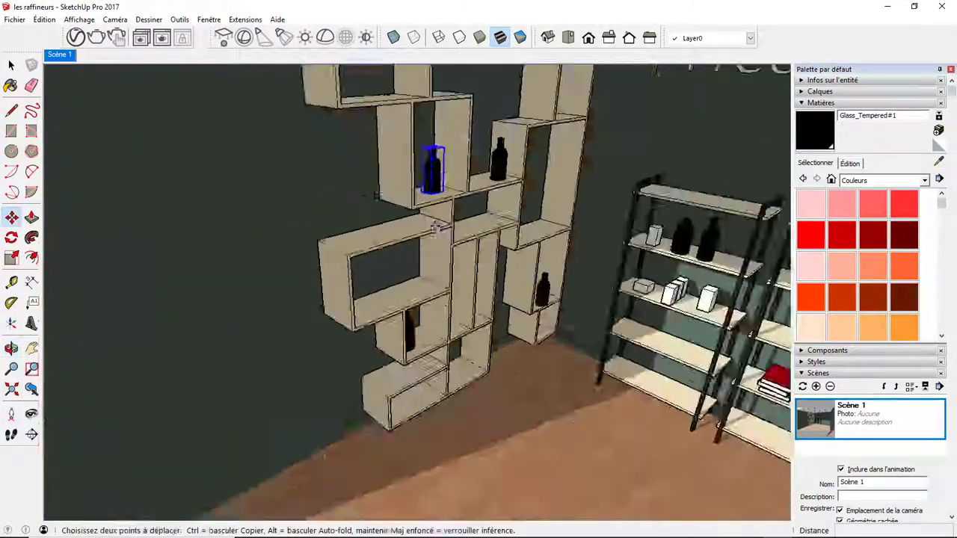
scroll(128, 331, down, 5)
key(q)
key(space)
scroll(673, 299, up, 2)
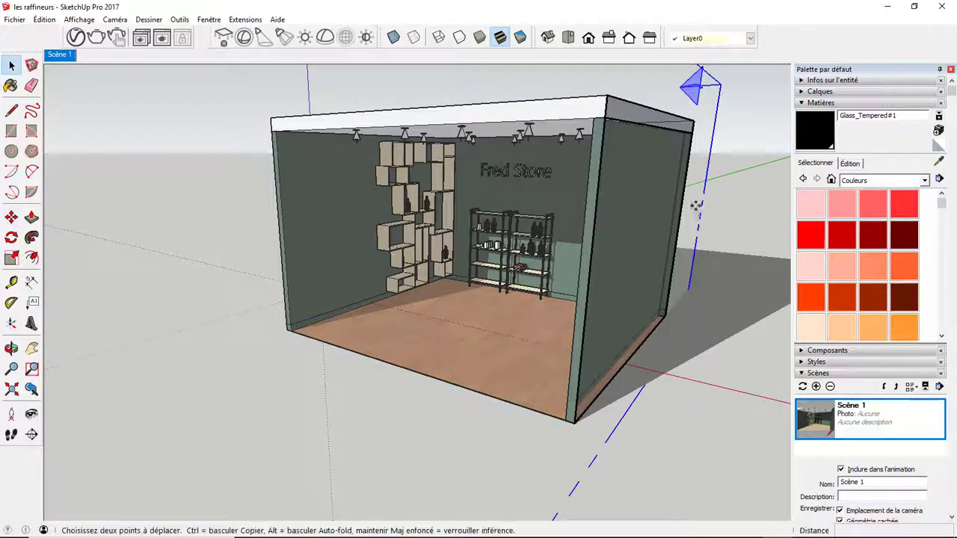
Step: Paste a copy of the three white boxes and face the lower cubby compartment
key(space)
scroll(598, 225, up, 5)
scroll(636, 299, up, 3)
scroll(692, 370, up, 2)
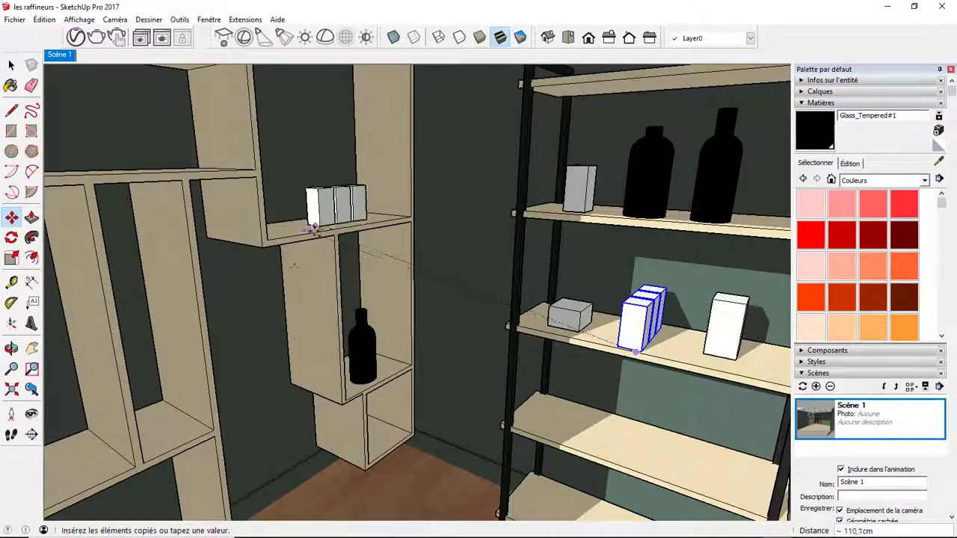
scroll(359, 314, up, 4)
middle_drag(406, 391, 266, 405)
scroll(276, 463, up, 1)
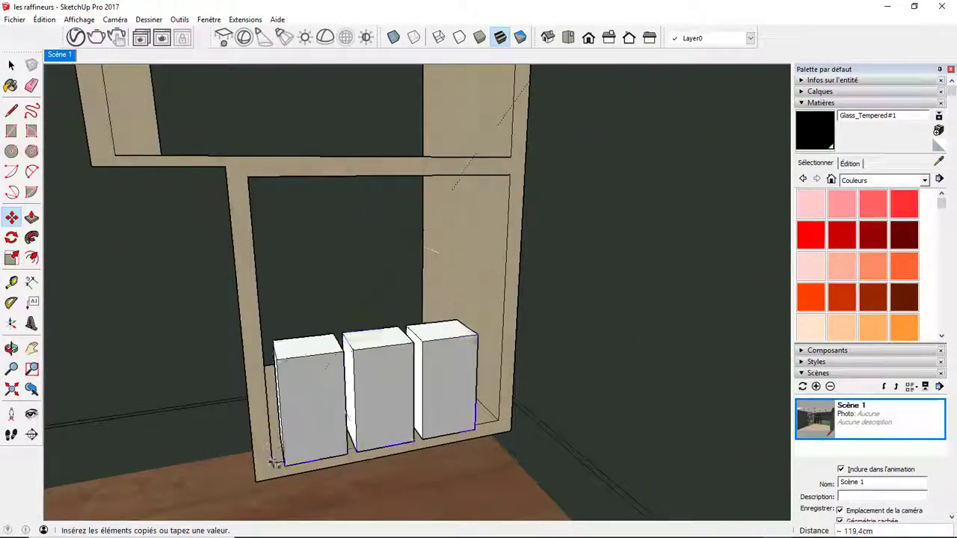
Step: Drop the three boxes into the lower compartment and paint them 0006_Rose from Couleurs-Noms
click(372, 366)
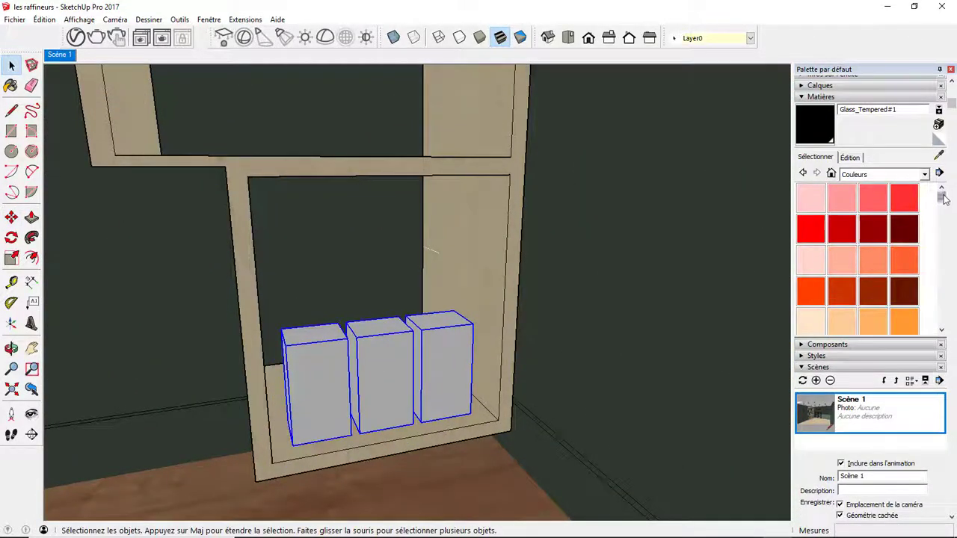
click(924, 174)
click(895, 235)
click(842, 228)
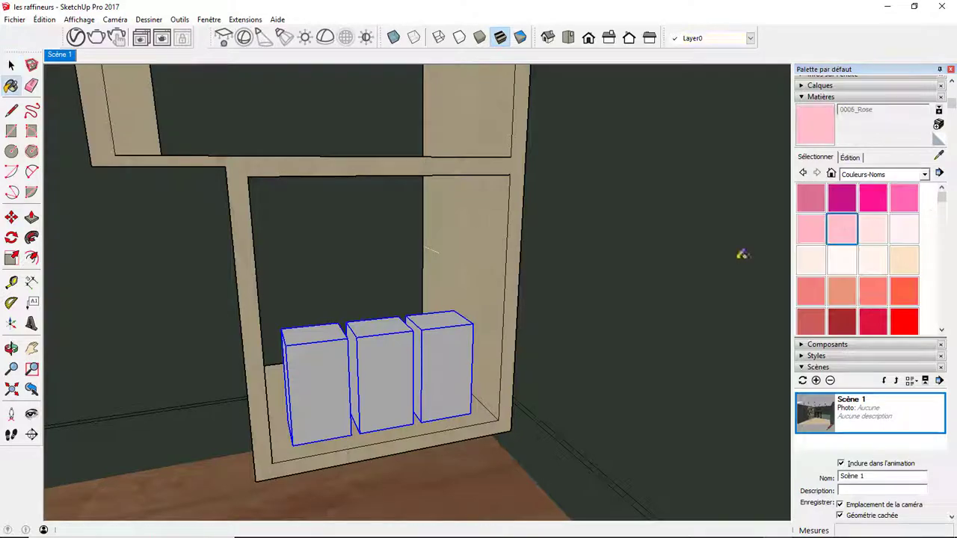
click(402, 378)
scroll(426, 355, down, 5)
key(space)
scroll(142, 438, up, 3)
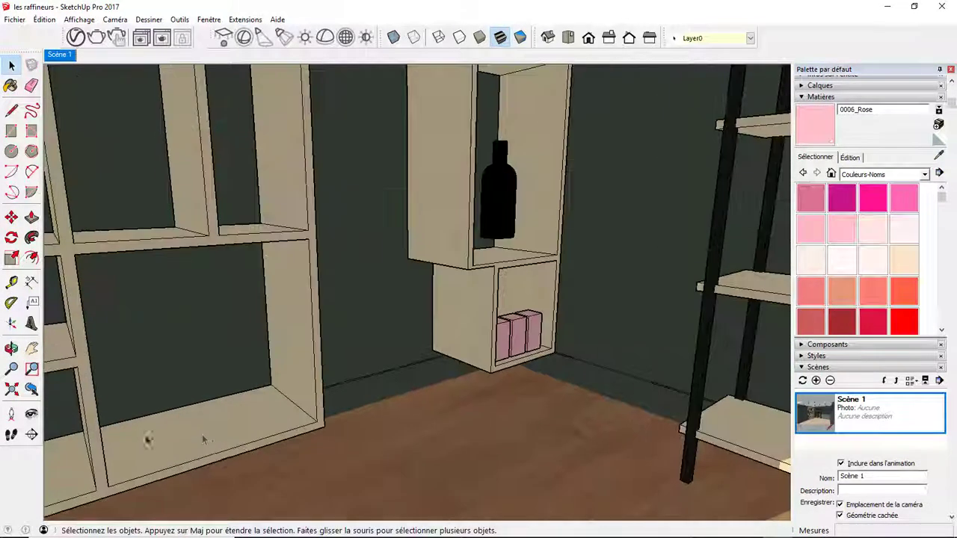
scroll(131, 449, up, 2)
Step: Paste a white box in an empty compartment and scale it into a thin, deeper slab
key(ctrl+v)
click(131, 447)
key(s)
drag(119, 299, 207, 362)
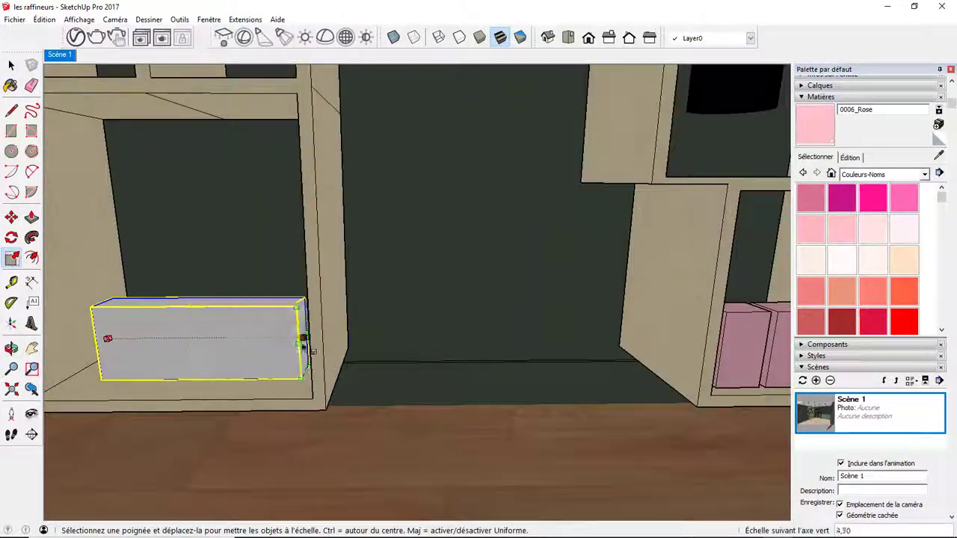
middle_drag(199, 368, 234, 395)
scroll(235, 395, up, 2)
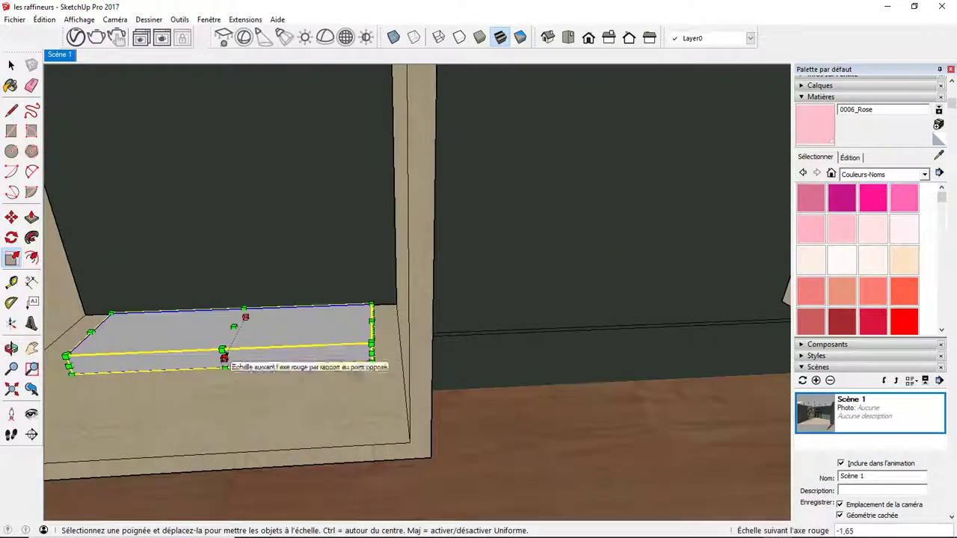
drag(220, 352, 340, 357)
key(space)
scroll(340, 358, down, 3)
Step: Push/Pull the slab's face up to give the low box its height
double_click(241, 354)
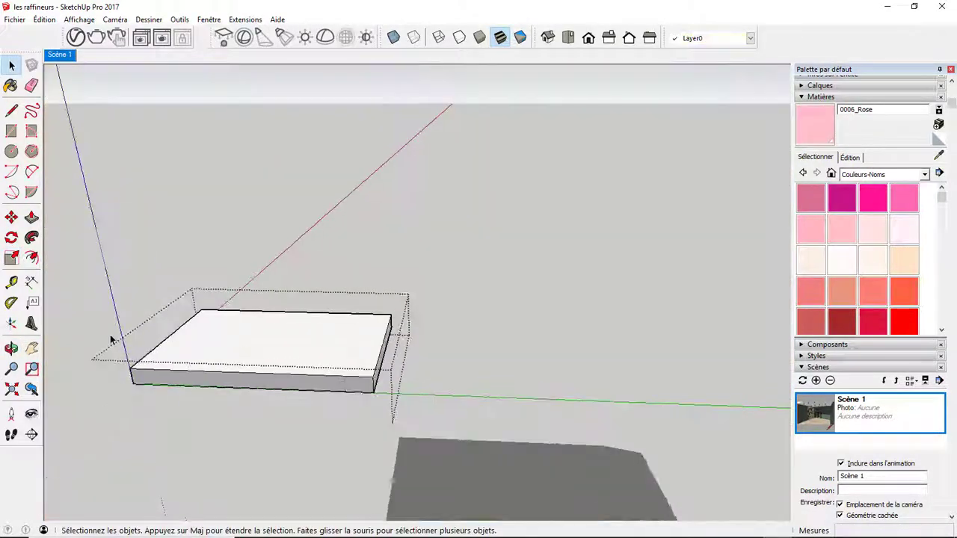
click(187, 329)
click(210, 366)
scroll(210, 366, up, 2)
mouse_move(209, 366)
middle_down()
mouse_move(387, 346)
mouse_move(272, 384)
mouse_move(555, 364)
mouse_move(386, 344)
middle_up()
Step: Paint the box top with 0036_BoisRustique and return to Scène 1
key(space)
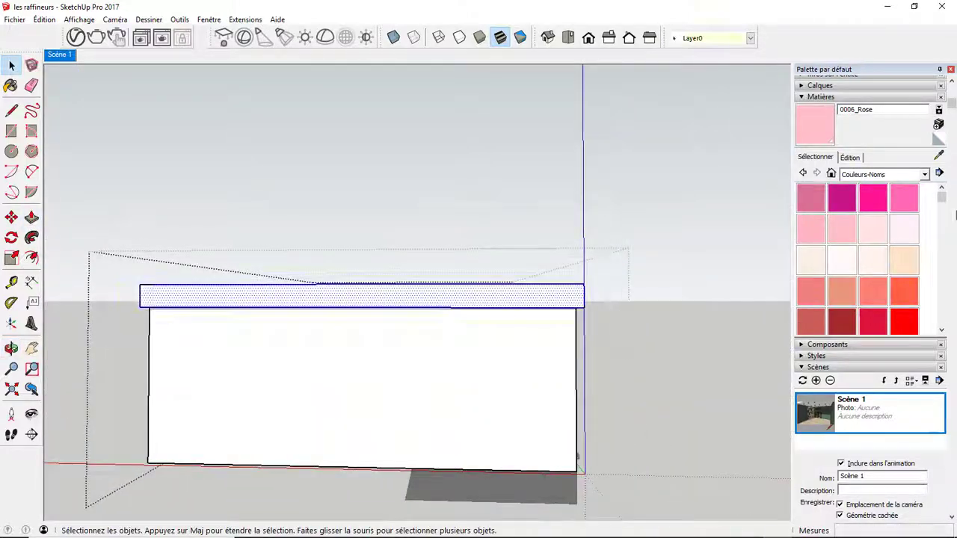
drag(942, 197, 942, 217)
click(904, 298)
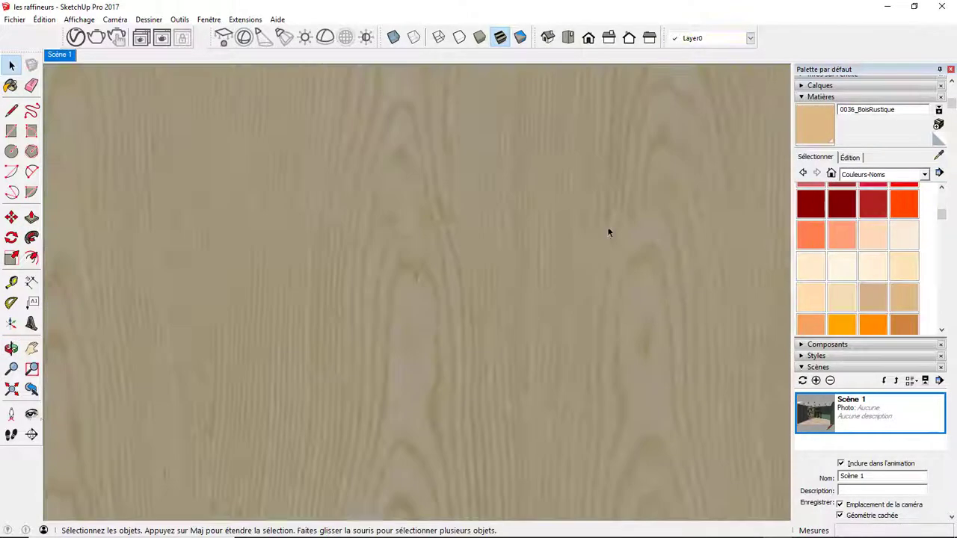
click(31, 389)
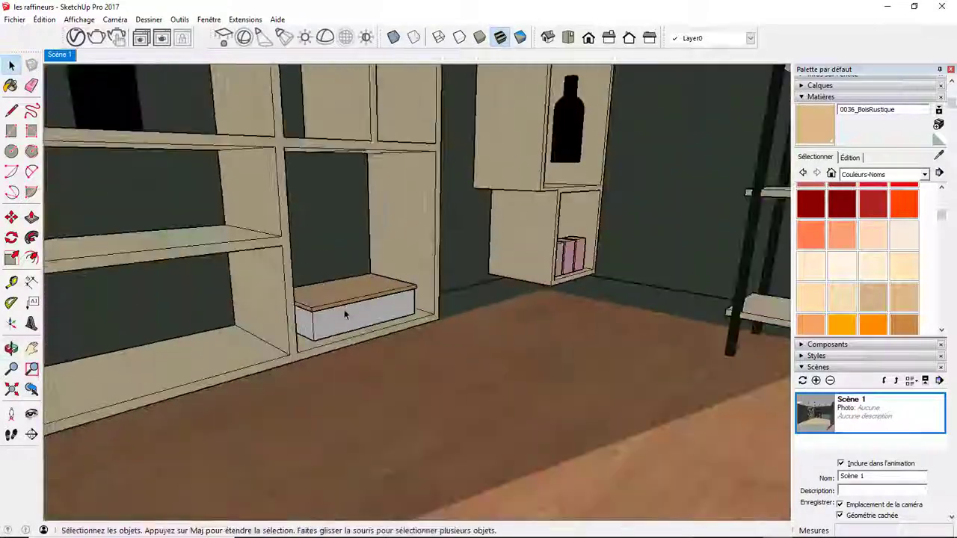
scroll(495, 350, up, 4)
Step: Paste the red book onto the shelf and rotate it 90° upright
scroll(492, 423, down, 5)
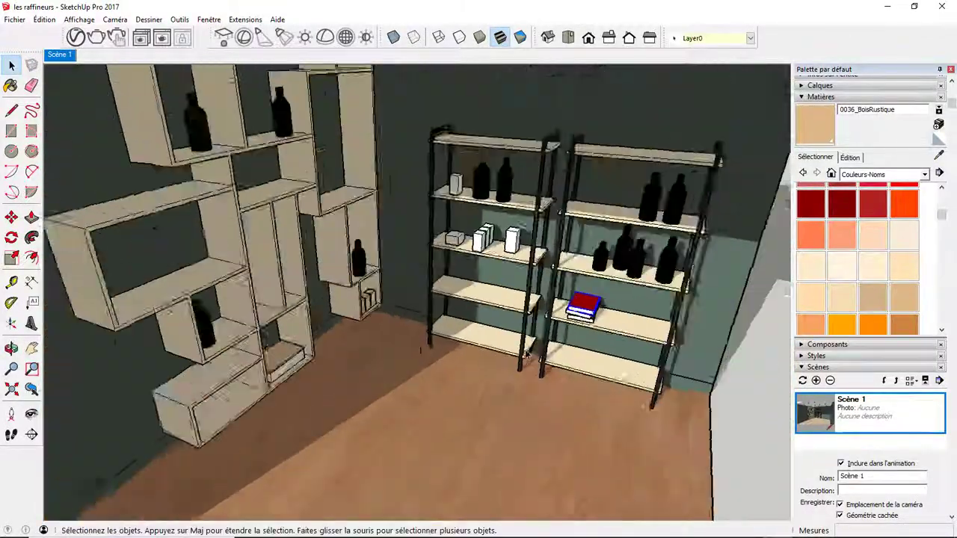
scroll(235, 261, up, 4)
scroll(197, 352, up, 2)
key(ctrl+v)
click(87, 347)
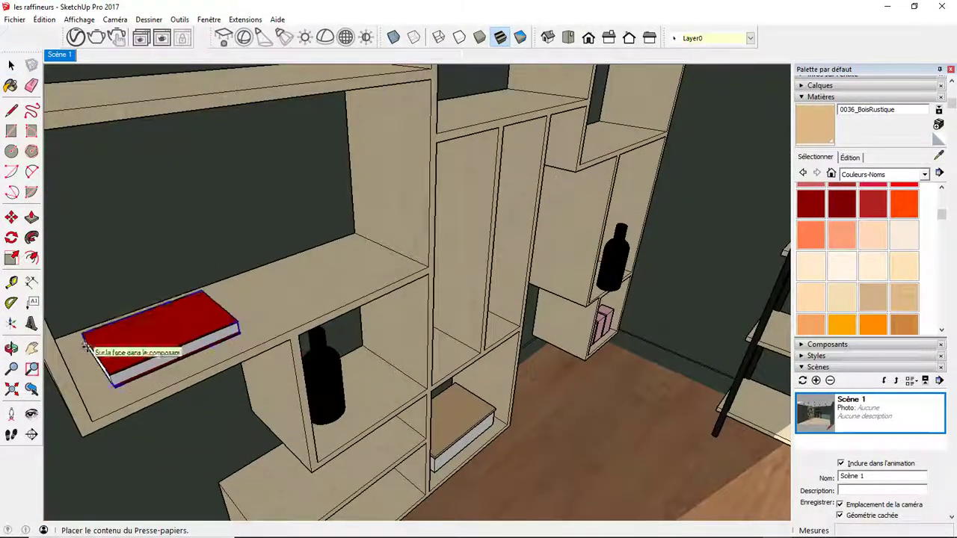
key(m)
click(228, 331)
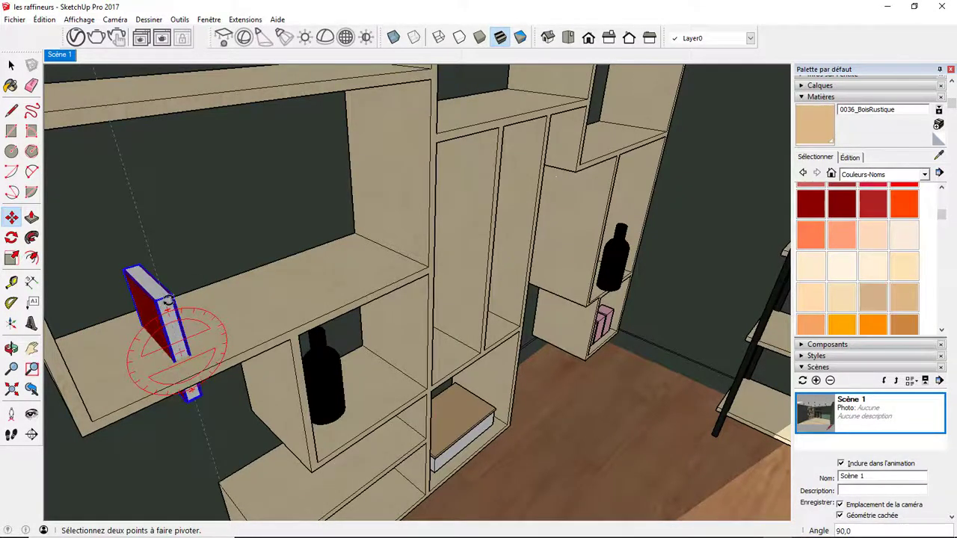
scroll(160, 281, up, 2)
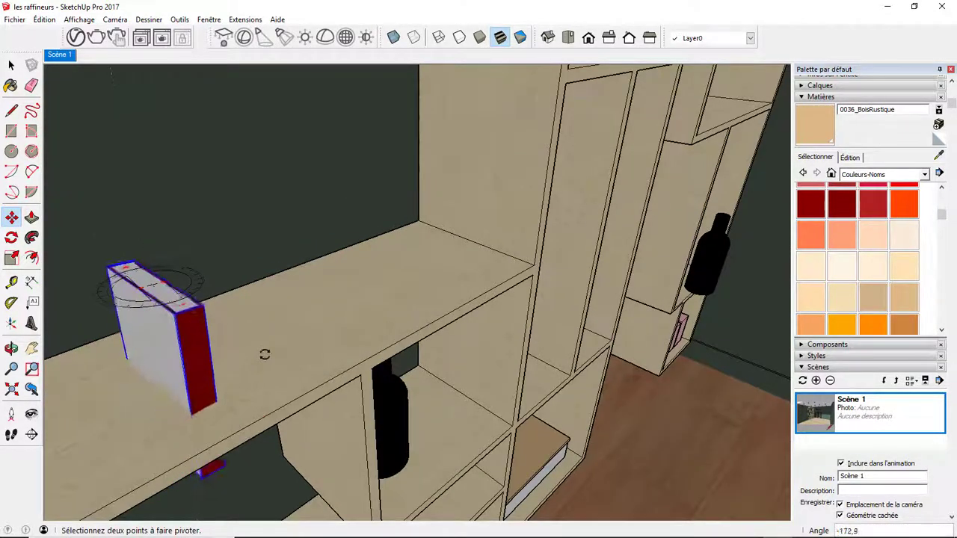
click(212, 327)
Step: Paint the book's white front face with its red cover colour
key(space)
double_click(211, 327)
alt+click(202, 317)
click(194, 314)
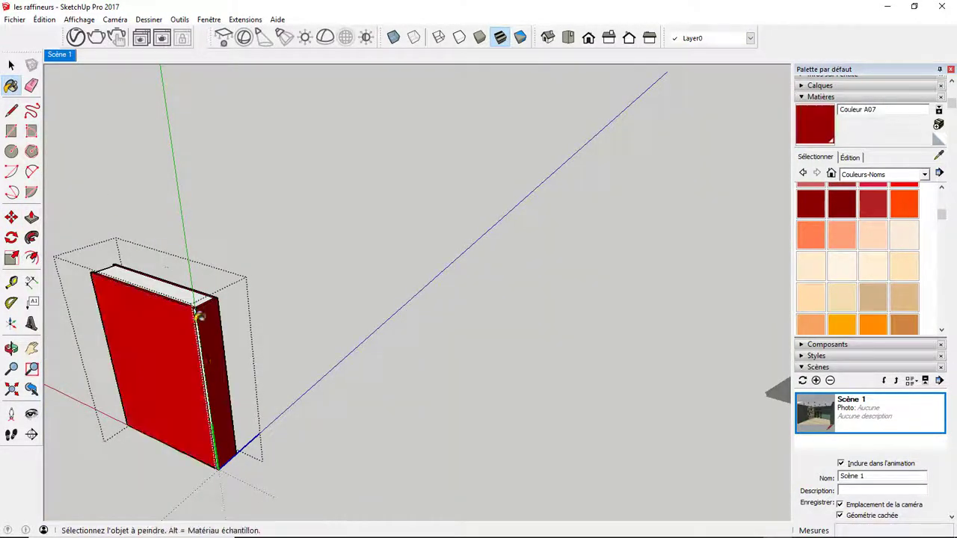
scroll(204, 324, up, 3)
key(space)
key(Escape)
scroll(273, 310, down, 5)
Step: Position the upright book on the upper shelf and turn it around
key(m)
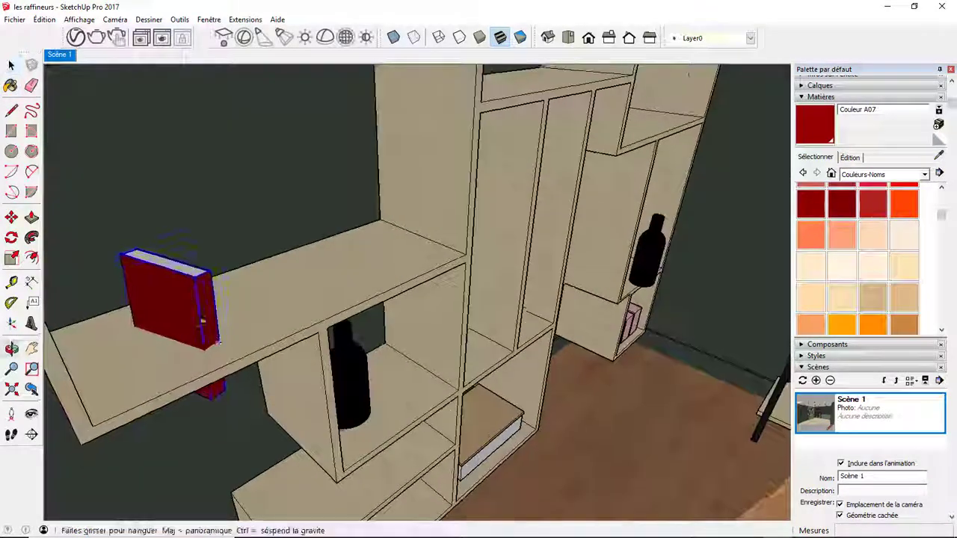
scroll(227, 367, up, 2)
click(211, 353)
scroll(224, 419, up, 3)
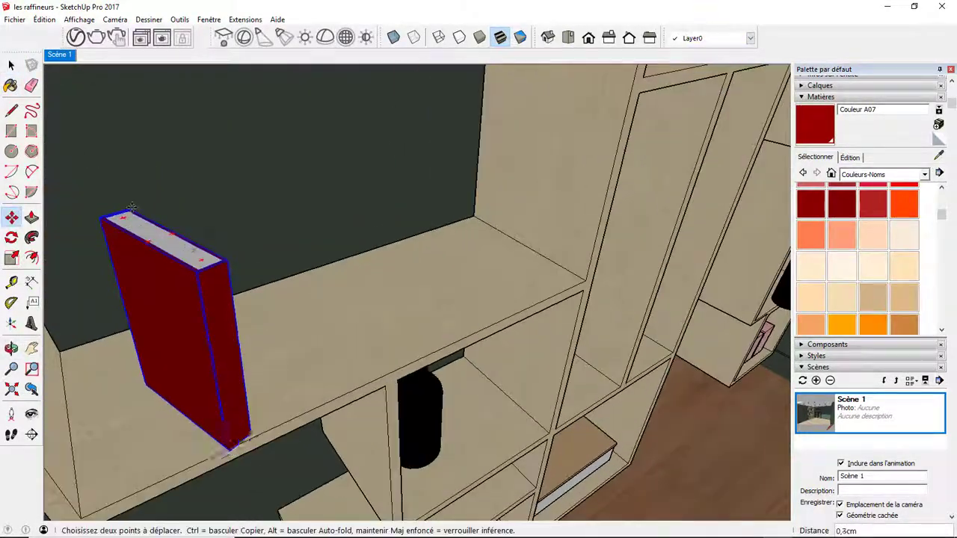
scroll(199, 331, up, 3)
scroll(199, 331, up, 3)
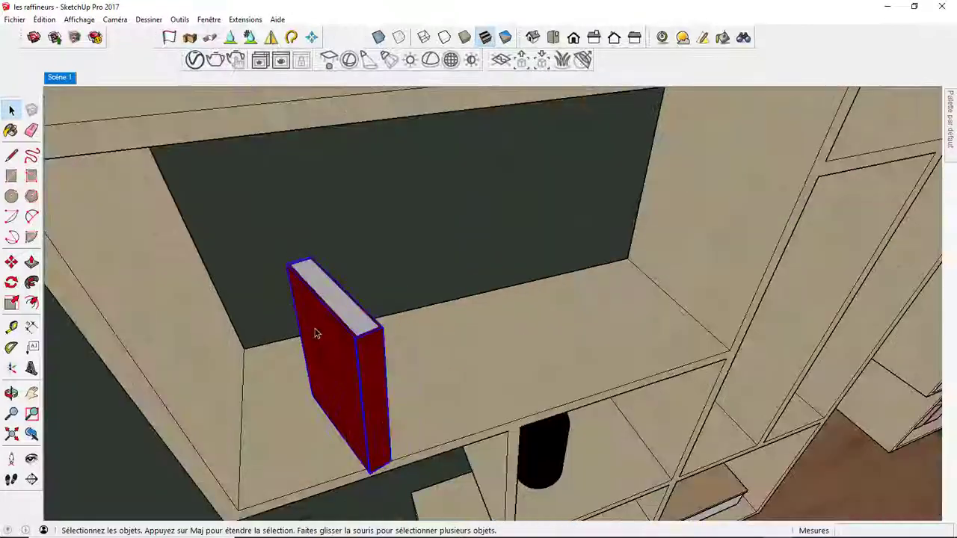
click(361, 326)
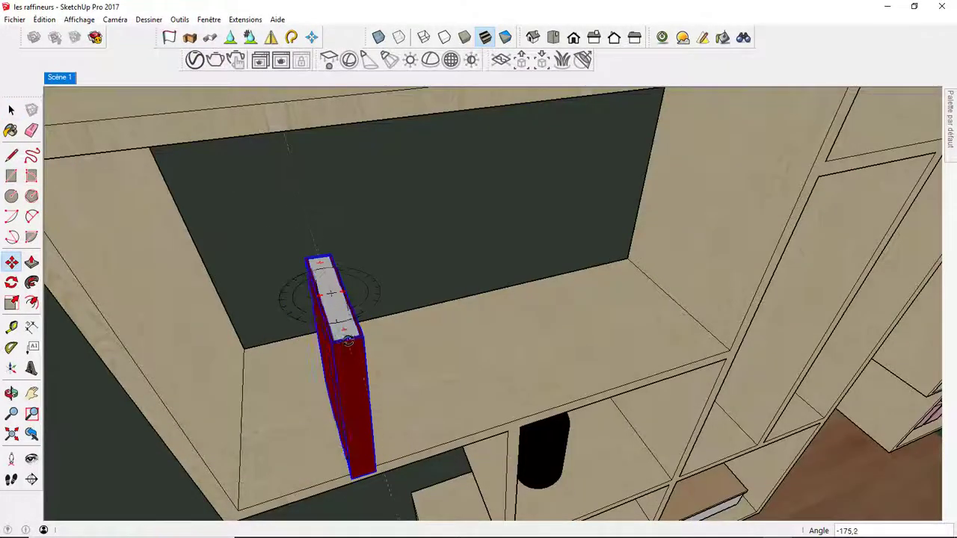
click(348, 340)
scroll(367, 404, up, 3)
scroll(362, 380, down, 2)
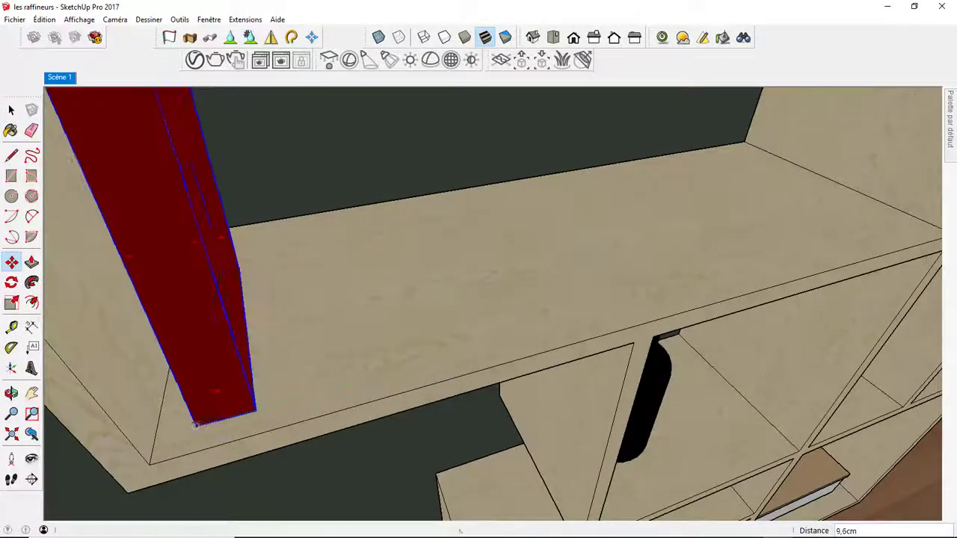
Step: Copy the book beside itself with x4 to make a row of five
click(265, 407)
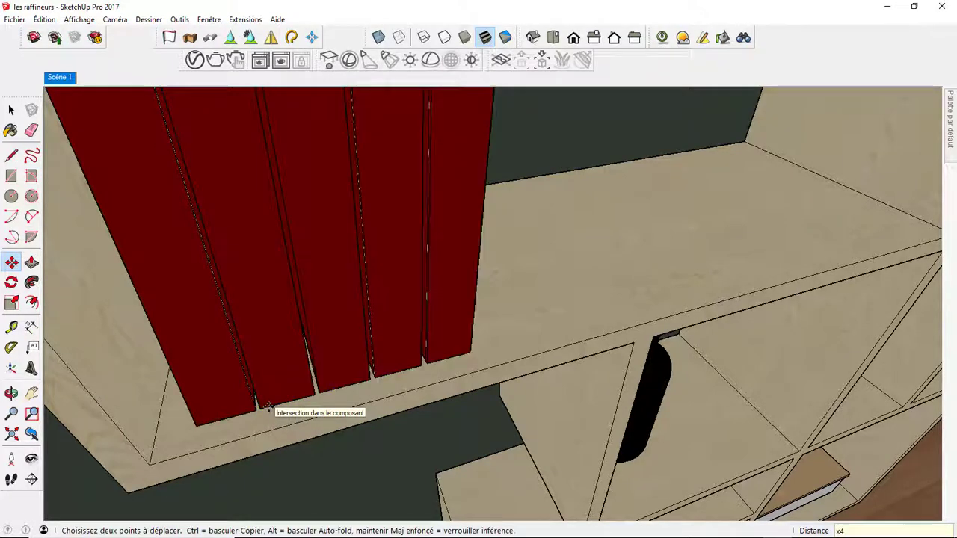
scroll(384, 299, down, 5)
key(space)
scroll(134, 205, up, 3)
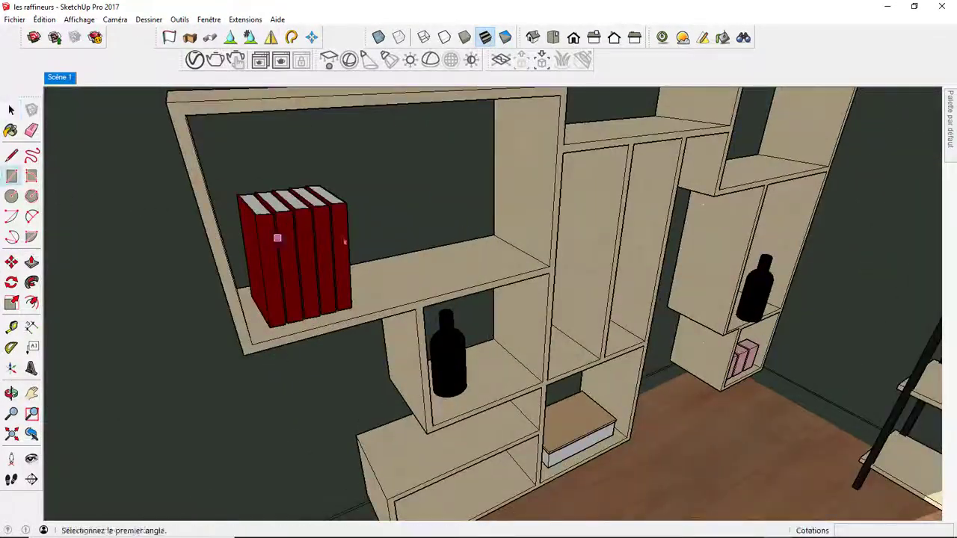
scroll(389, 246, up, 3)
click(349, 244)
Step: Pull the rectangle up into a thin grey slab and select it
key(p)
click(447, 273)
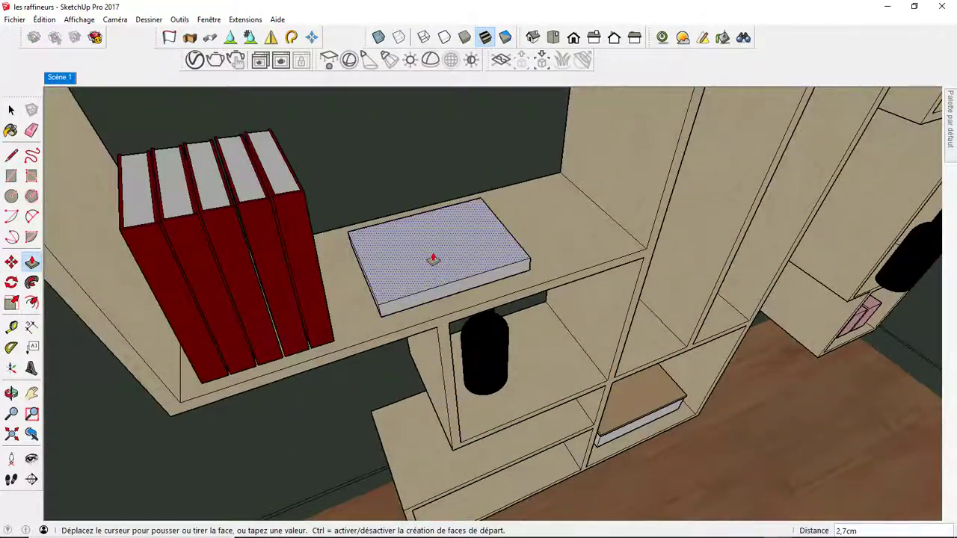
click(434, 271)
key(space)
middle_drag(573, 316, 397, 241)
triple_click(397, 242)
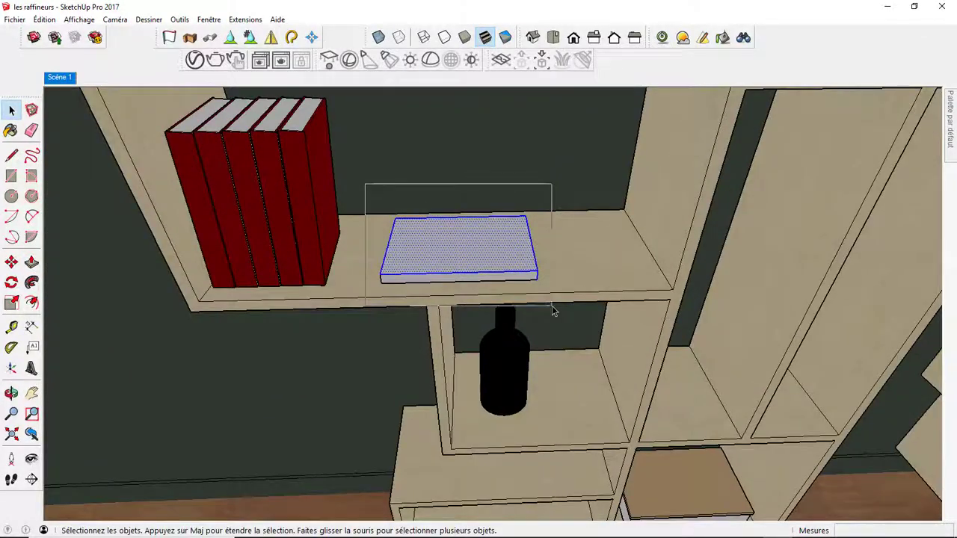
scroll(498, 280, up, 2)
middle_drag(437, 268, 419, 284)
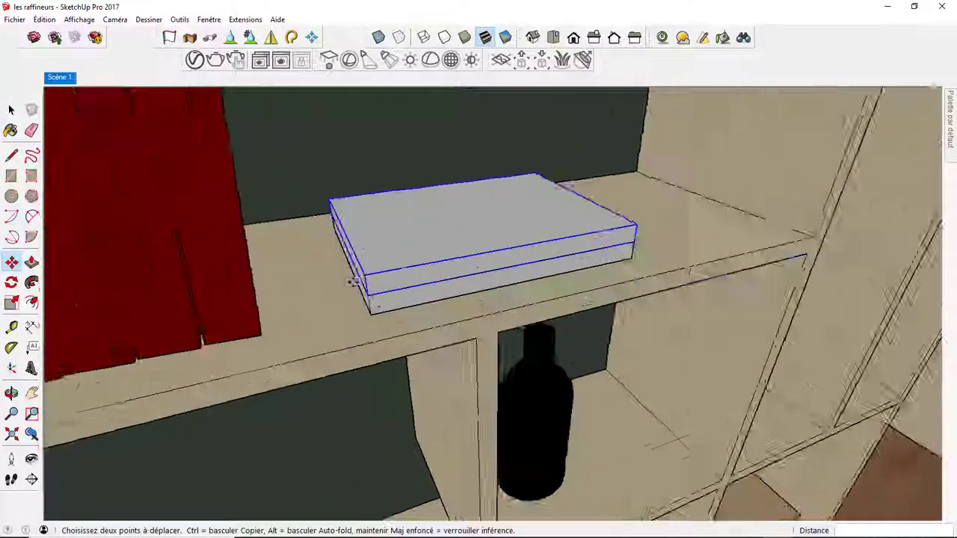
scroll(404, 291, up, 4)
Step: Scale the slab, stack a copy on top and resize the top slab
key(s)
scroll(583, 182, down, 3)
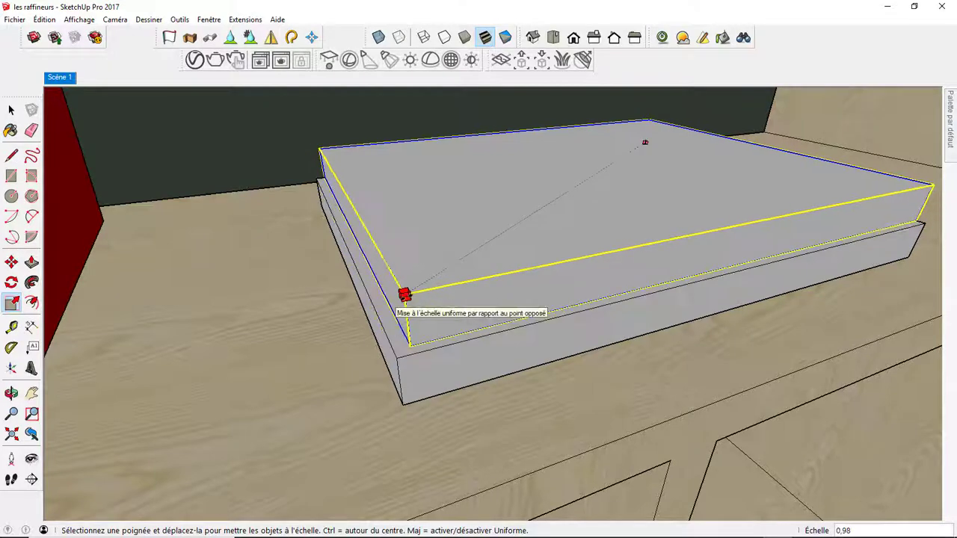
middle_drag(646, 143, 673, 225)
key(m)
click(845, 281)
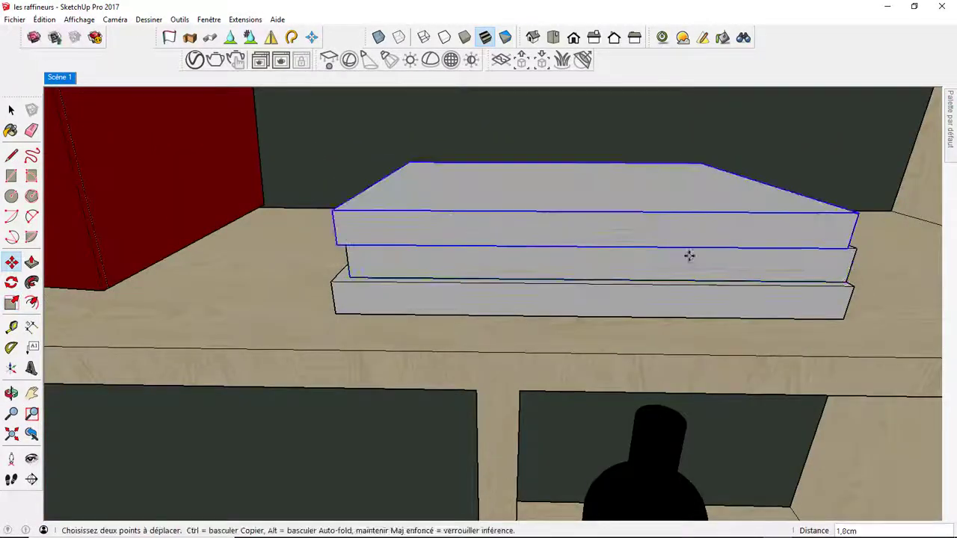
click(688, 254)
key(s)
scroll(411, 182, down, 5)
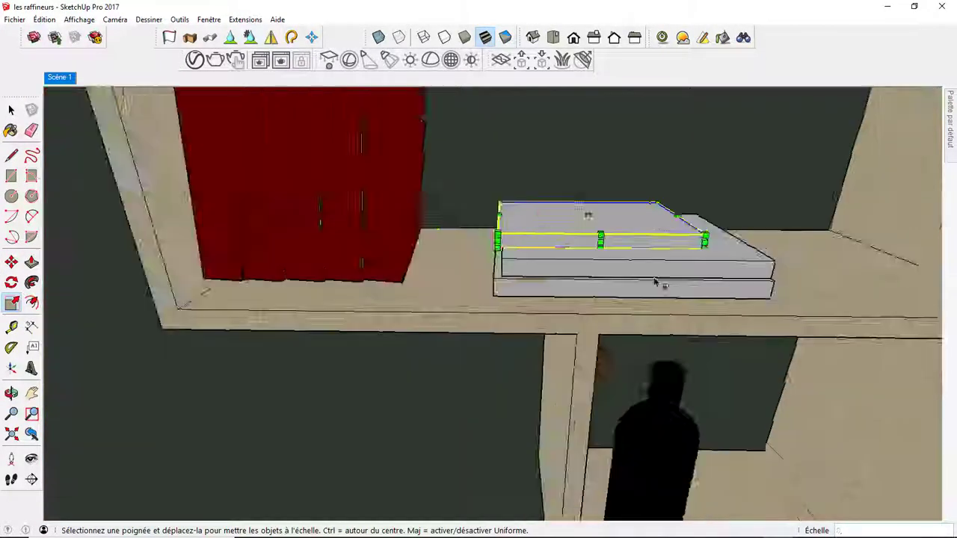
scroll(419, 210, down, 5)
scroll(434, 246, down, 3)
scroll(445, 276, up, 3)
key(space)
Step: Move and enlarge the white box on the upper shelf
scroll(444, 276, up, 5)
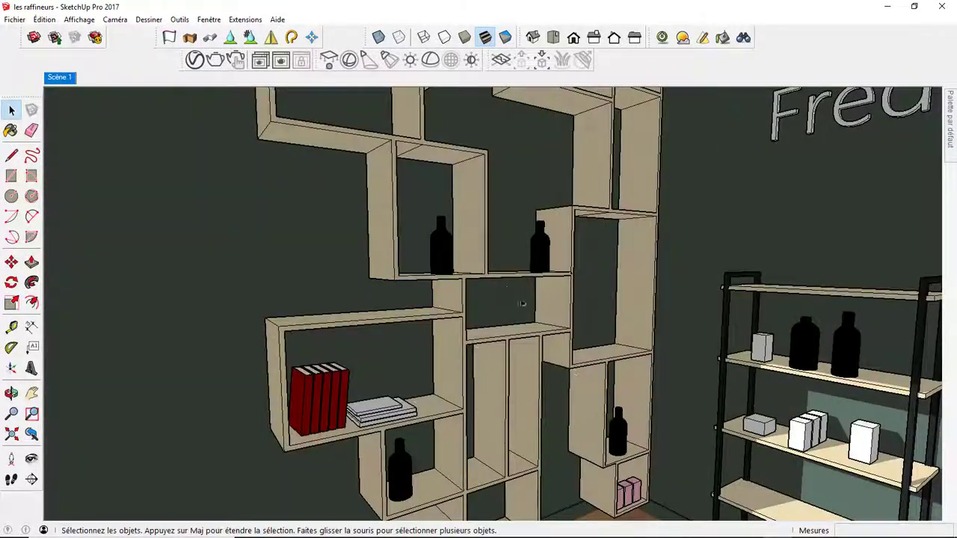
scroll(419, 337, up, 2)
scroll(396, 411, up, 2)
scroll(376, 463, down, 2)
scroll(376, 464, up, 5)
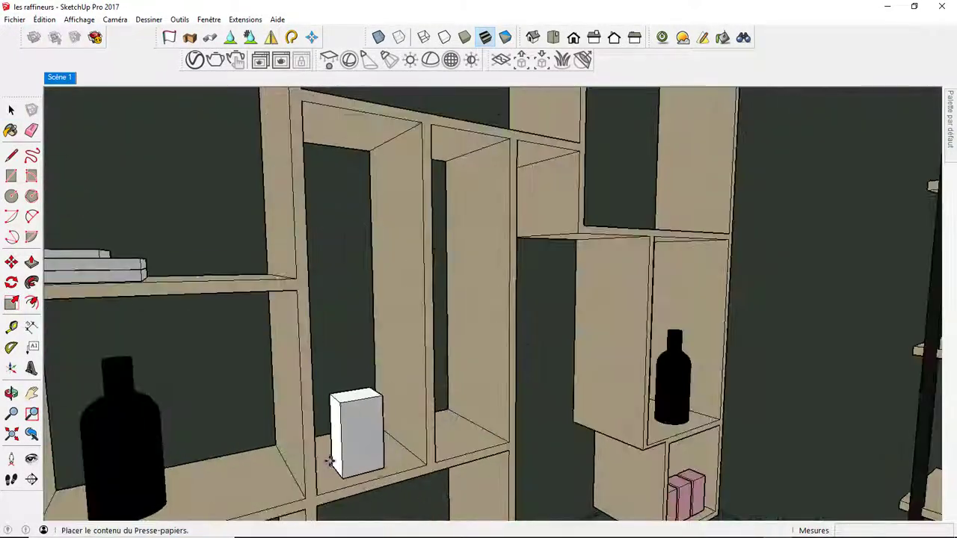
key(m)
scroll(603, 223, up, 3)
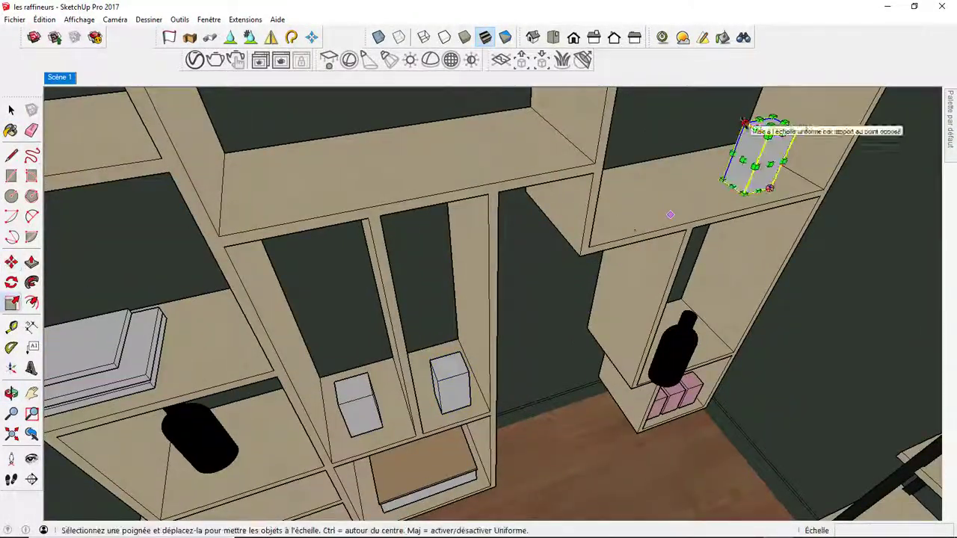
drag(744, 121, 789, 189)
Step: Copy the white box onto the upper-right shelf
ctrl+click(770, 188)
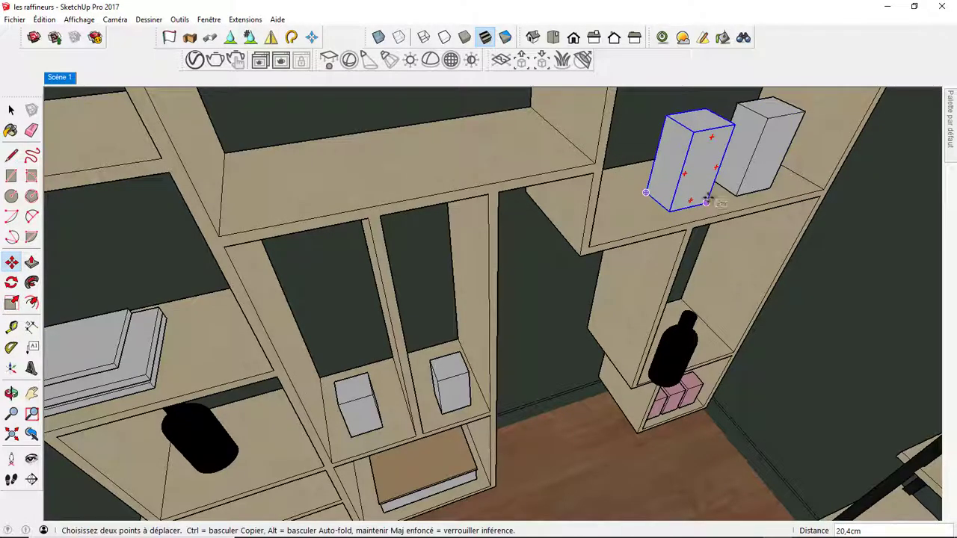
scroll(707, 200, down, 3)
mouse_move(707, 200)
middle_down()
mouse_move(628, 194)
mouse_move(451, 134)
middle_up()
scroll(628, 194, up, 2)
click(630, 196)
scroll(451, 133, up, 3)
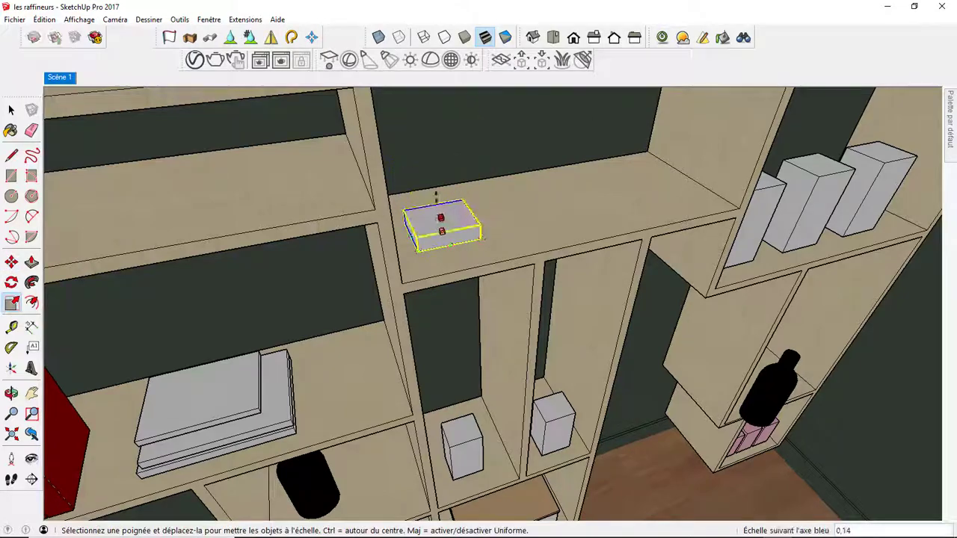
Step: Cancel the box scaling and orbit around the shelving unit to check the boxes
key(Escape)
middle_drag(436, 196, 474, 202)
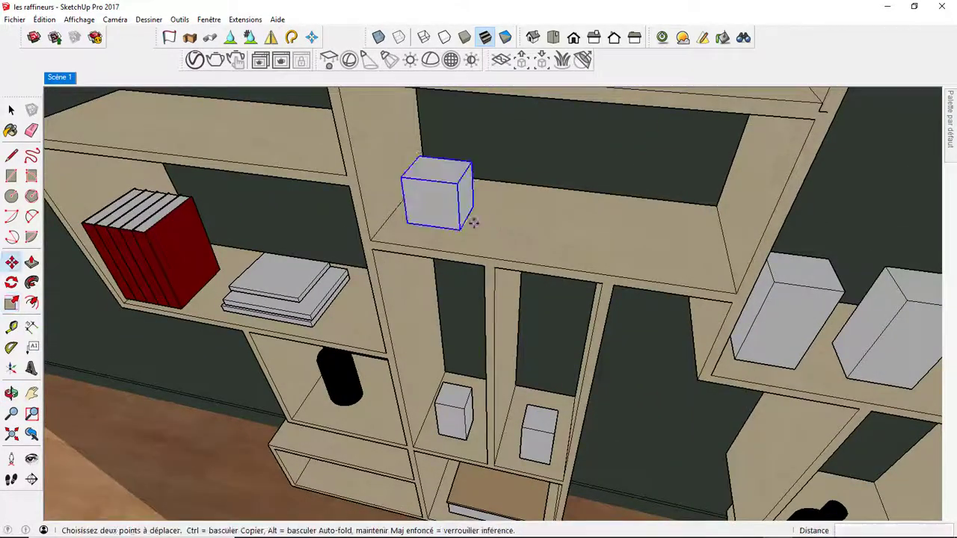
scroll(536, 234, down, 5)
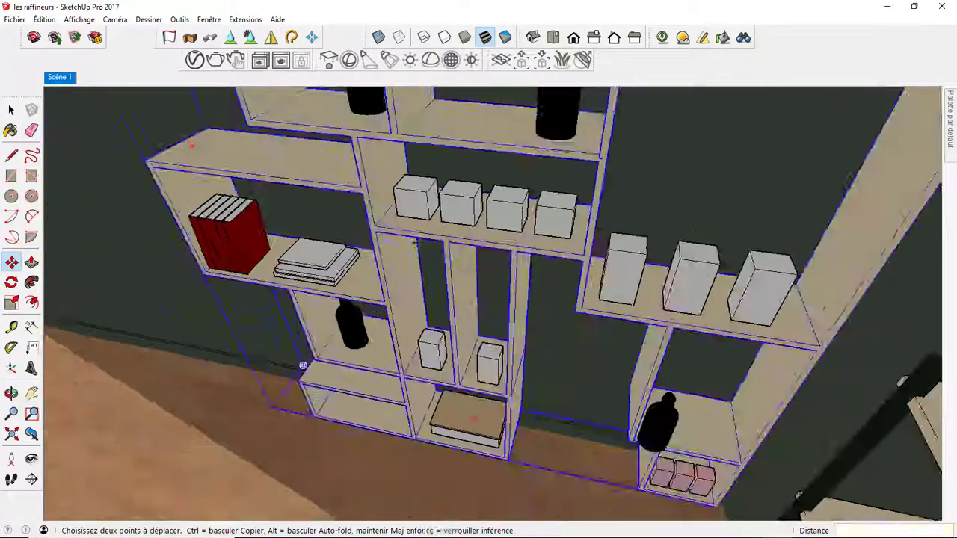
middle_drag(536, 234, 587, 366)
scroll(587, 367, up, 5)
Step: Ctrl-copy the pink boxes into another cubby
key(space)
scroll(591, 351, up, 3)
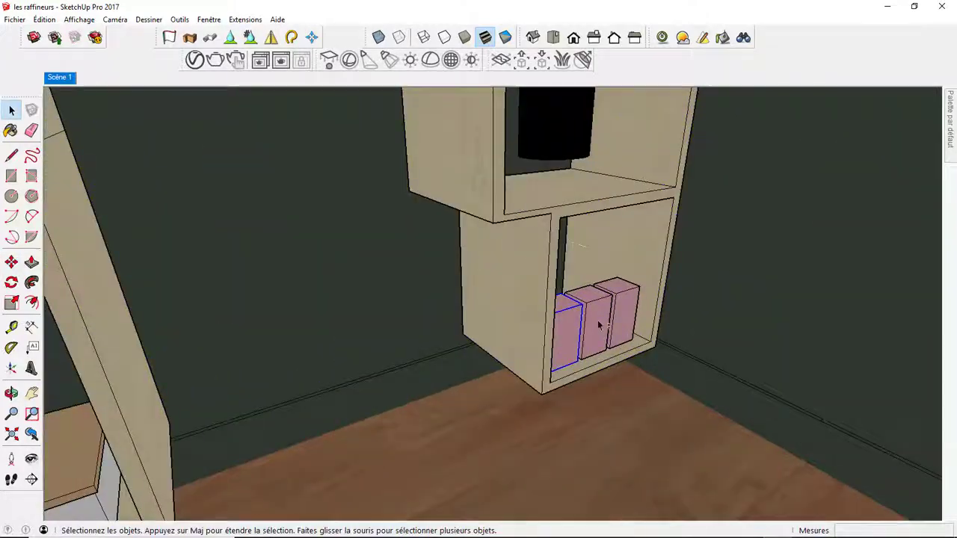
key(ctrl)
click(632, 340)
scroll(632, 340, down, 5)
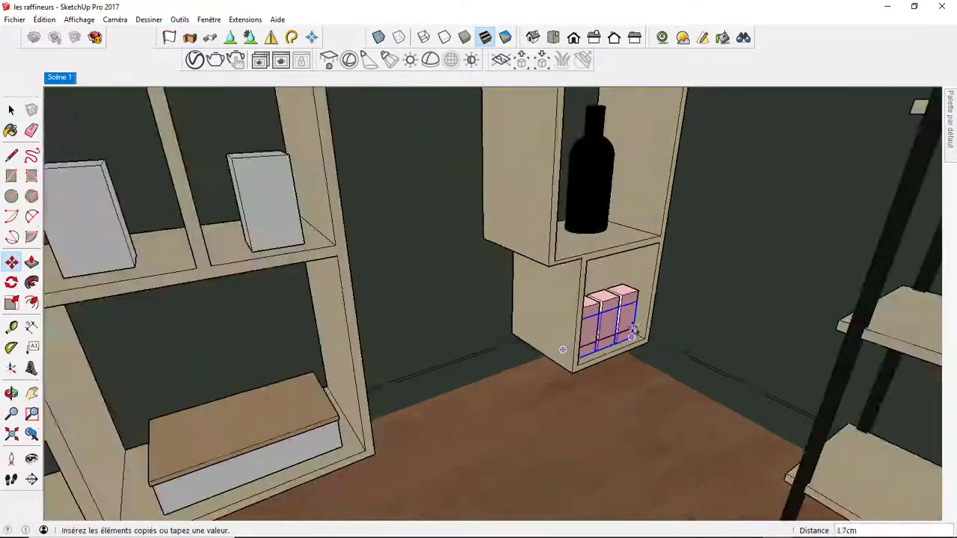
scroll(601, 329, down, 3)
click(601, 329)
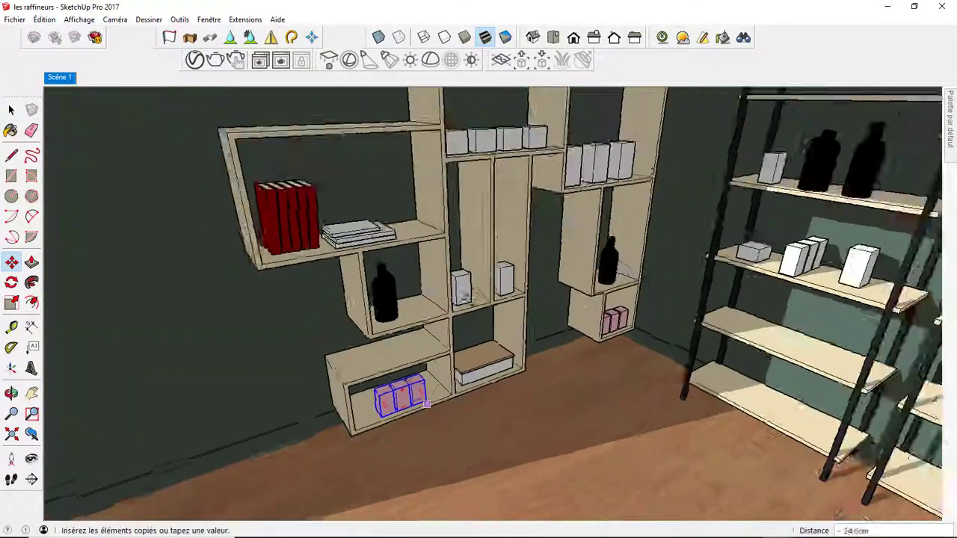
middle_drag(601, 329, 368, 150)
scroll(368, 149, down, 3)
Step: Paste a black bottle onto a shelf under the pink boxes
scroll(436, 329, up, 3)
scroll(404, 103, up, 5)
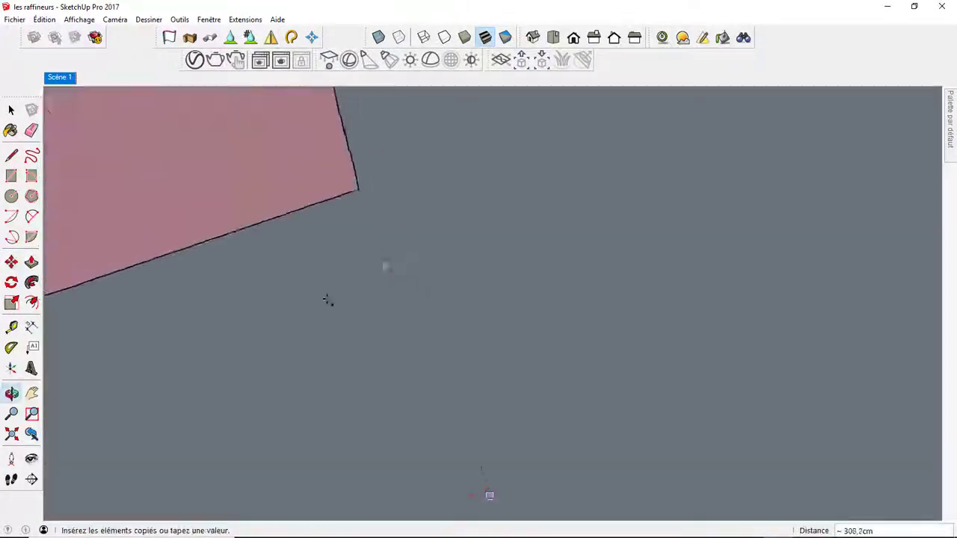
scroll(326, 299, up, 3)
scroll(480, 167, up, 3)
click(32, 436)
scroll(391, 359, down, 3)
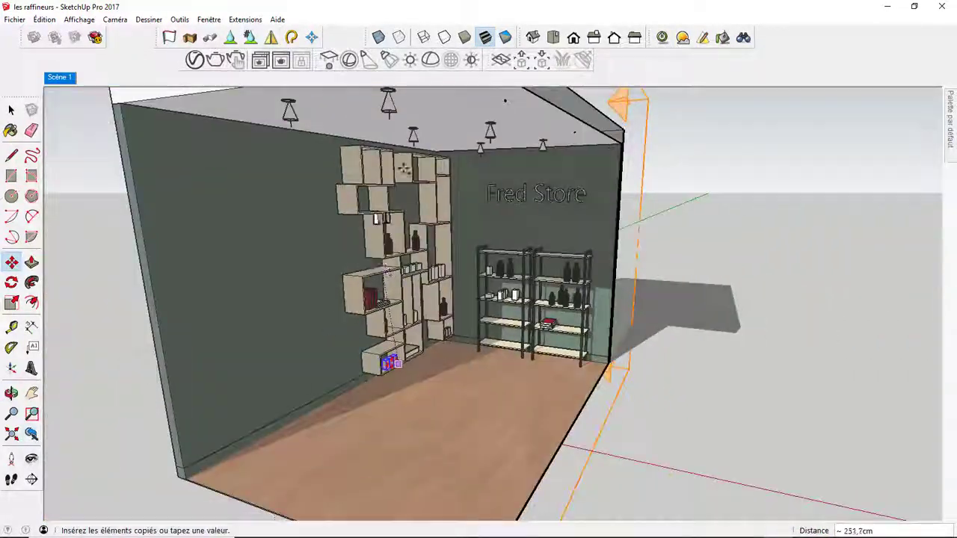
scroll(348, 217, up, 5)
mouse_move(348, 217)
middle_down()
mouse_move(347, 297)
mouse_move(313, 199)
middle_up()
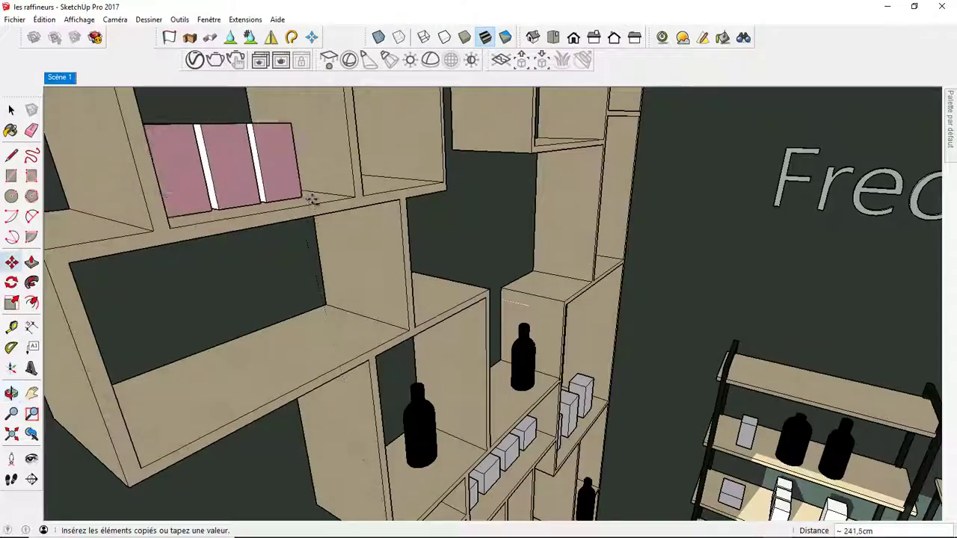
key(ctrl+v)
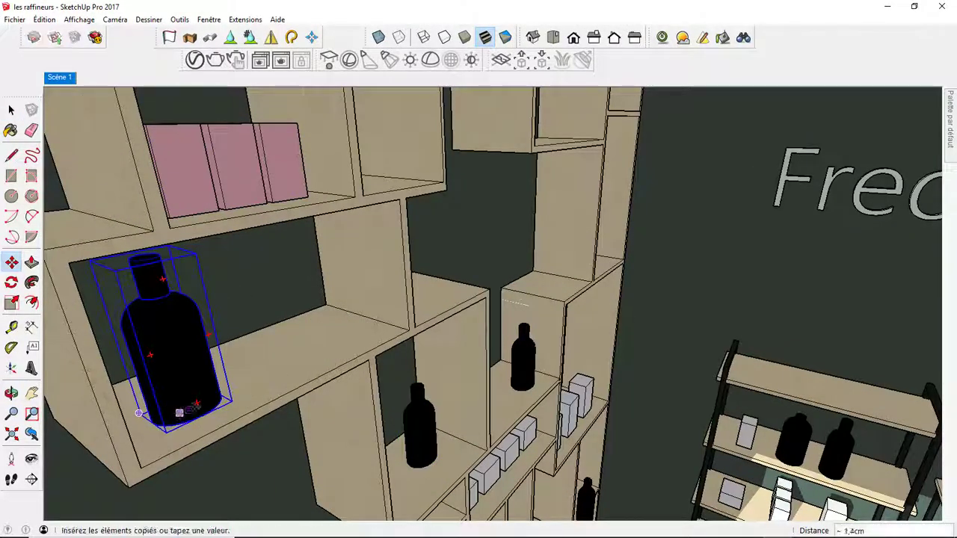
click(180, 413)
middle_drag(180, 412, 348, 332)
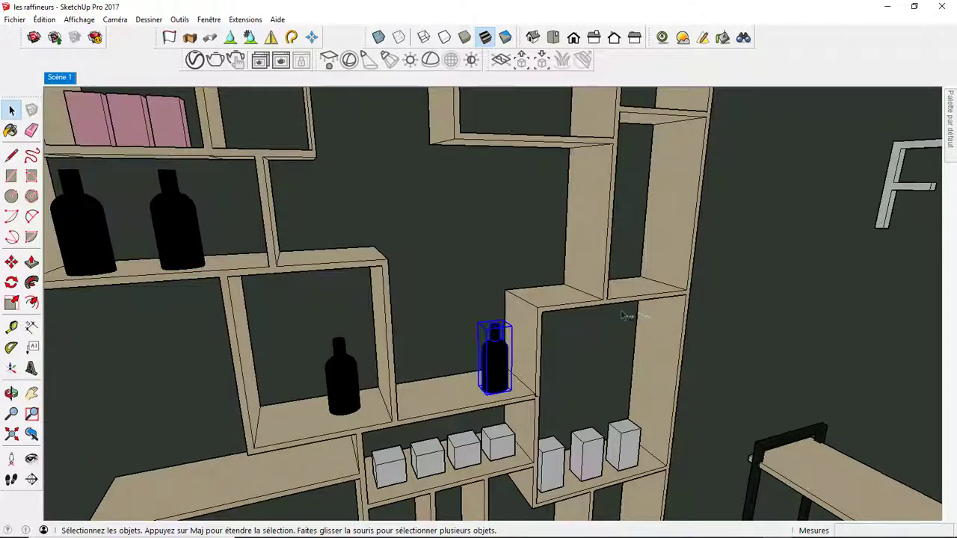
Step: Paste another black bottle into the right cubby
key(ctrl+v)
middle_drag(625, 315, 641, 282)
click(31, 394)
drag(508, 166, 463, 238)
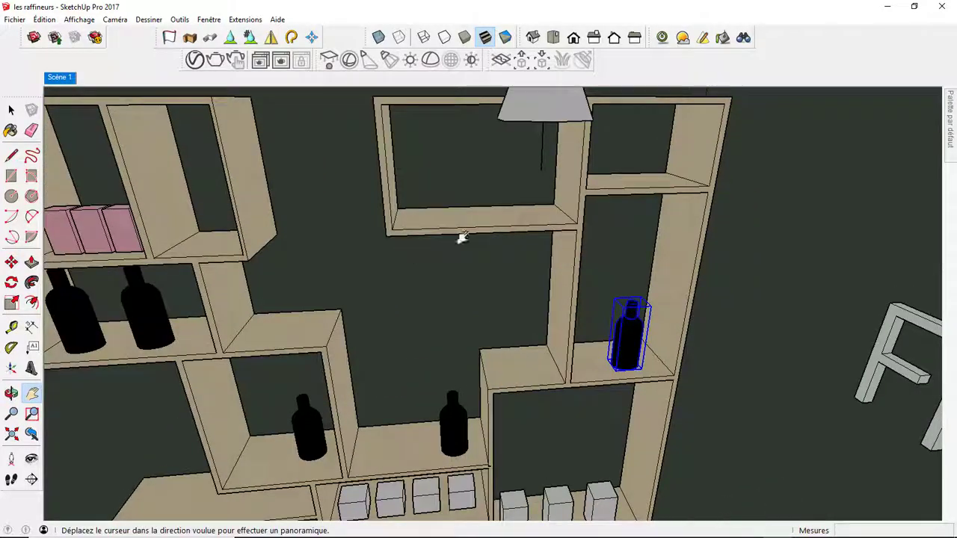
click(191, 247)
scroll(525, 346, up, 10)
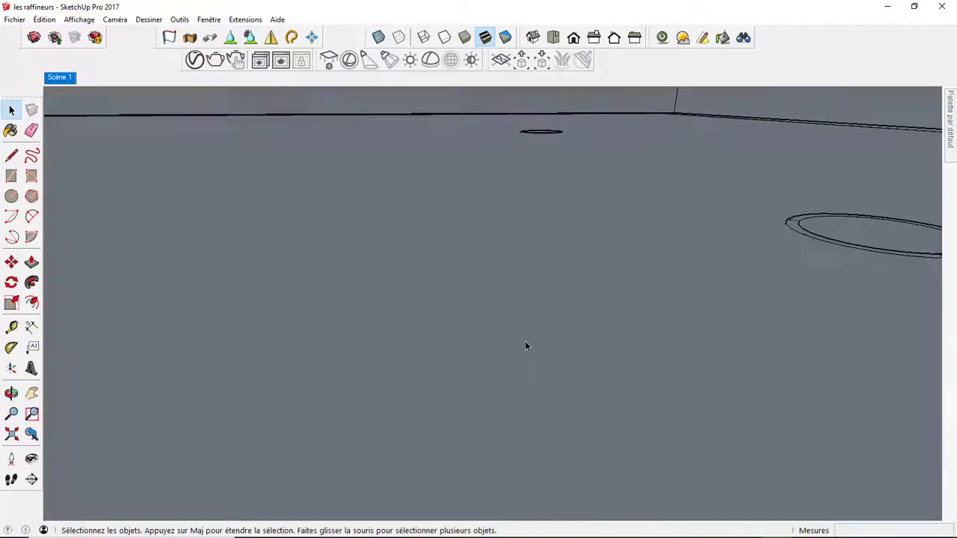
click(31, 435)
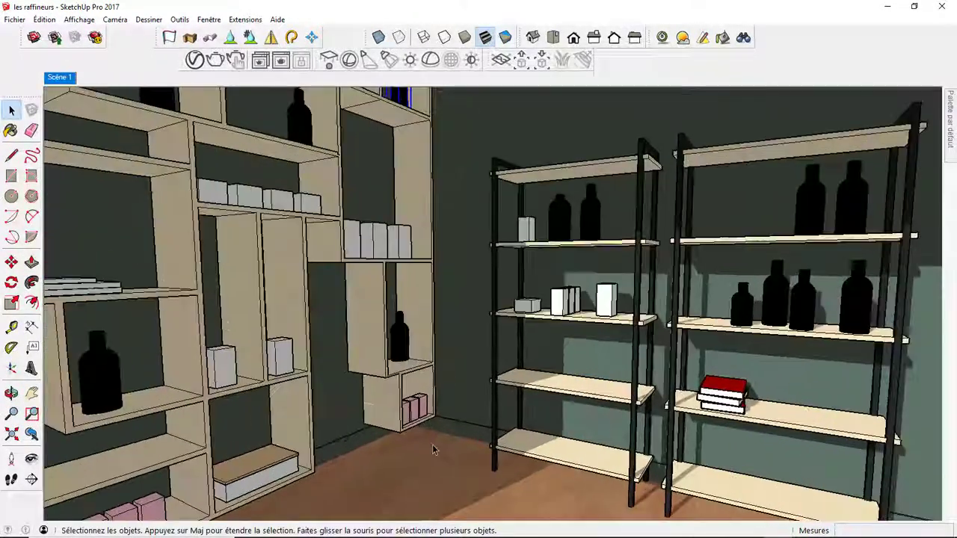
Step: Edit the long bottom-shelf box group and paint its top face olive
click(311, 476)
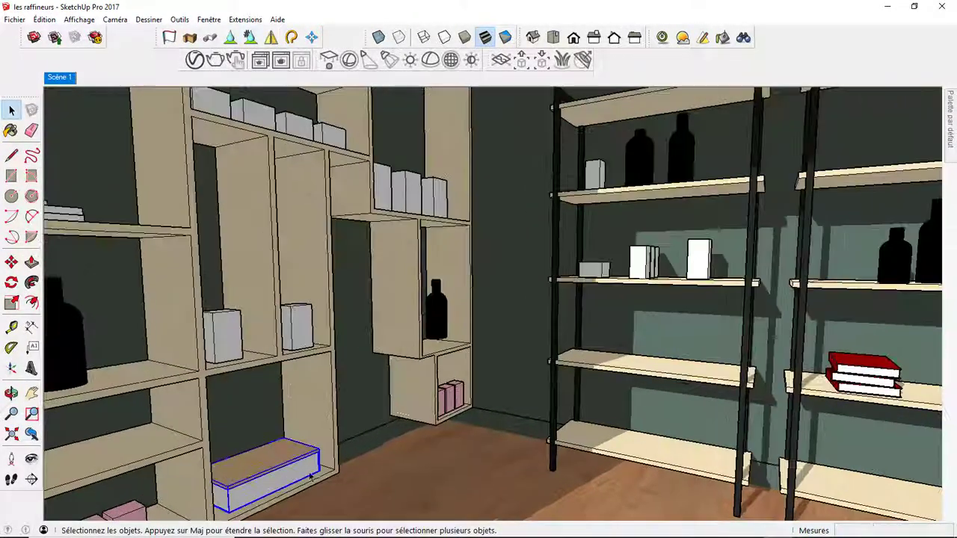
mouse_move(312, 476)
middle_down()
mouse_move(329, 160)
mouse_move(288, 446)
middle_up()
click(199, 492)
right_click(239, 420)
click(306, 186)
mouse_move(949, 119)
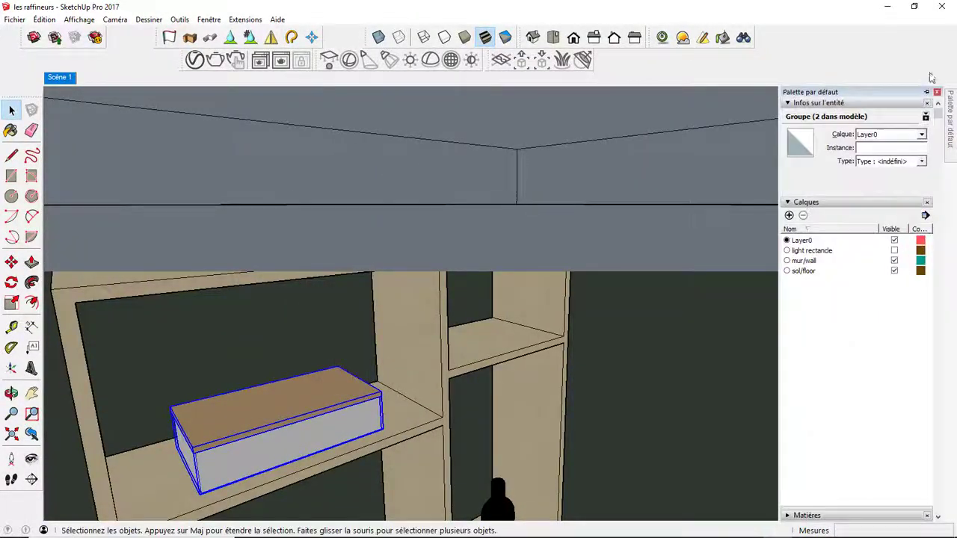
double_click(265, 438)
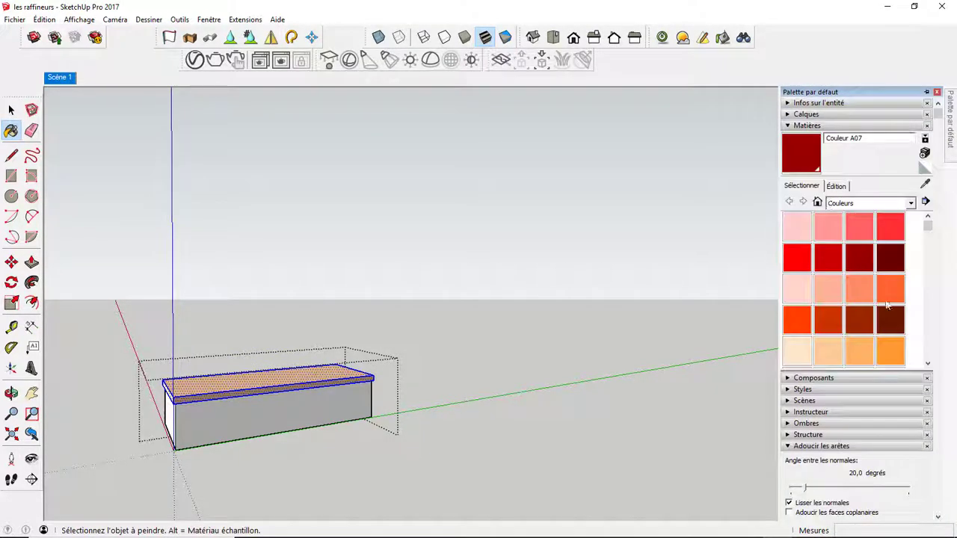
drag(927, 224, 928, 267)
click(892, 267)
click(213, 381)
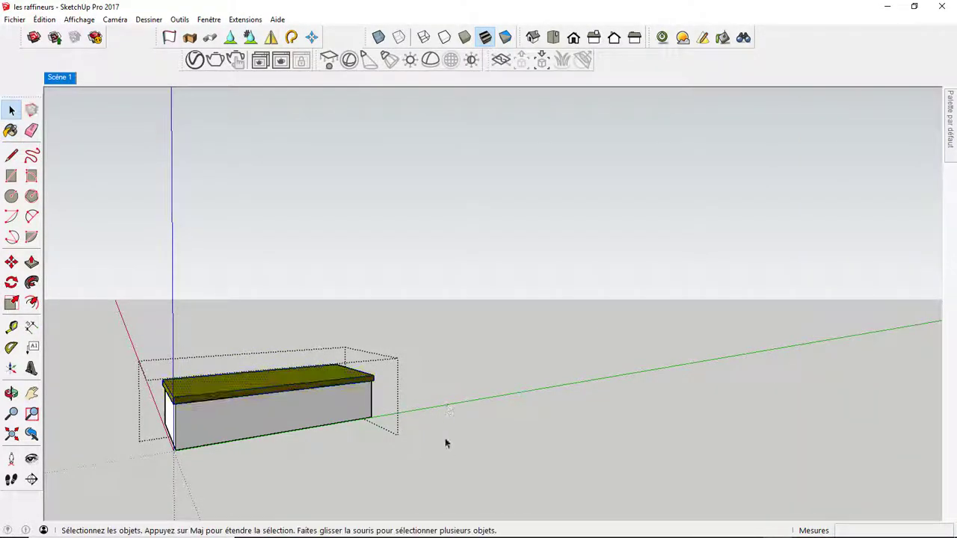
key(Page_Down)
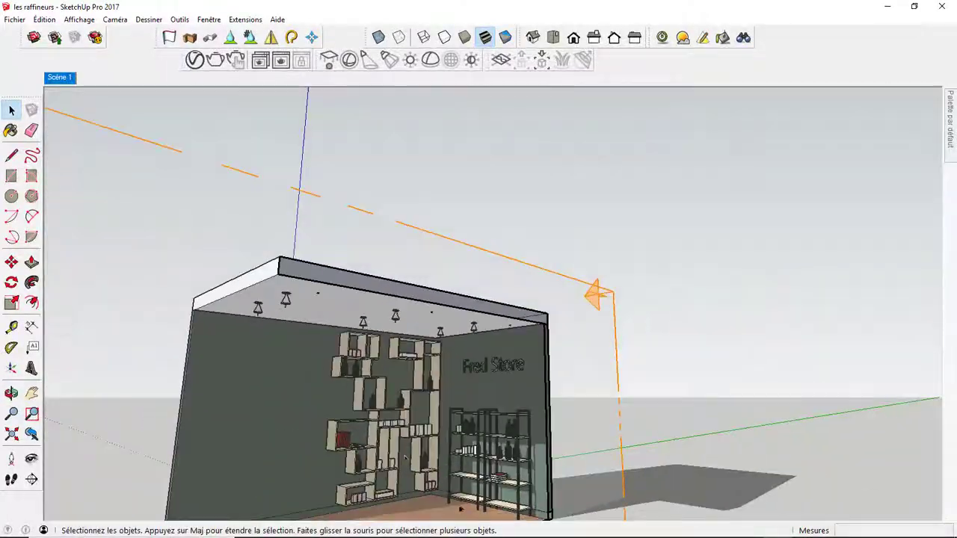
Step: Zoom in on the metal rack shelf and start the candle's circular base
scroll(405, 457, up, 5)
middle_drag(405, 457, 432, 368)
scroll(432, 367, up, 2)
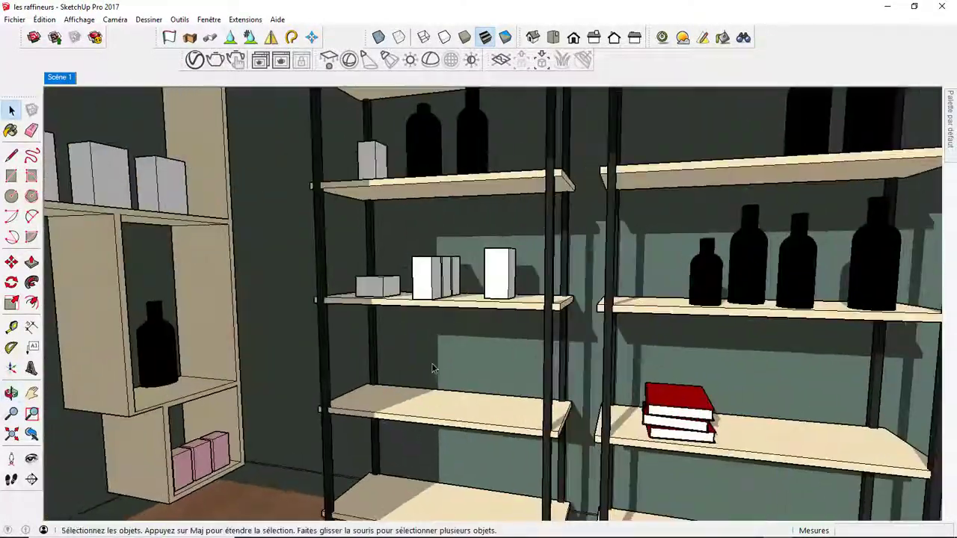
scroll(432, 368, up, 2)
key(r)
scroll(361, 431, up, 2)
key(c)
scroll(370, 404, up, 2)
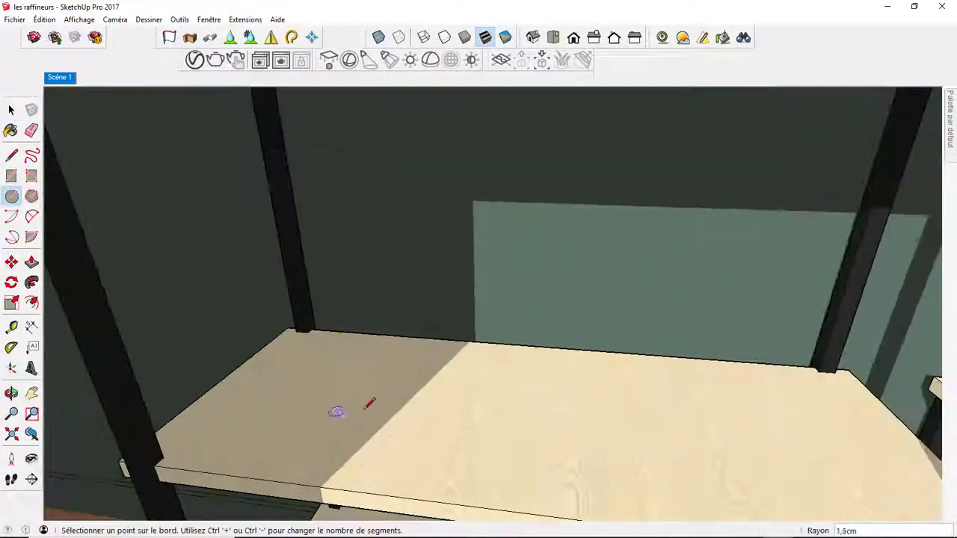
click(78, 19)
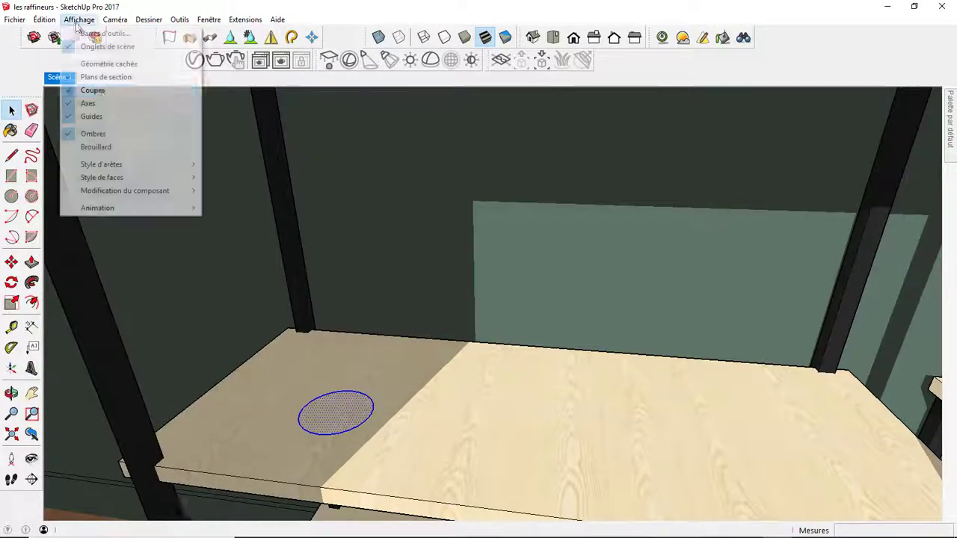
click(127, 133)
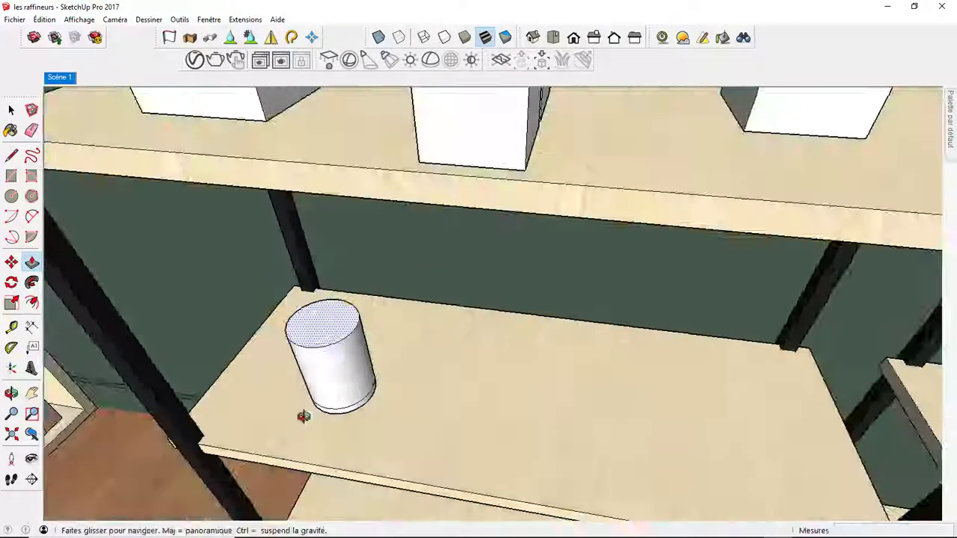
Step: Raise the circle into a hollow cylinder with a thin wick rod inside
click(21, 302)
click(288, 355)
key(p)
click(324, 327)
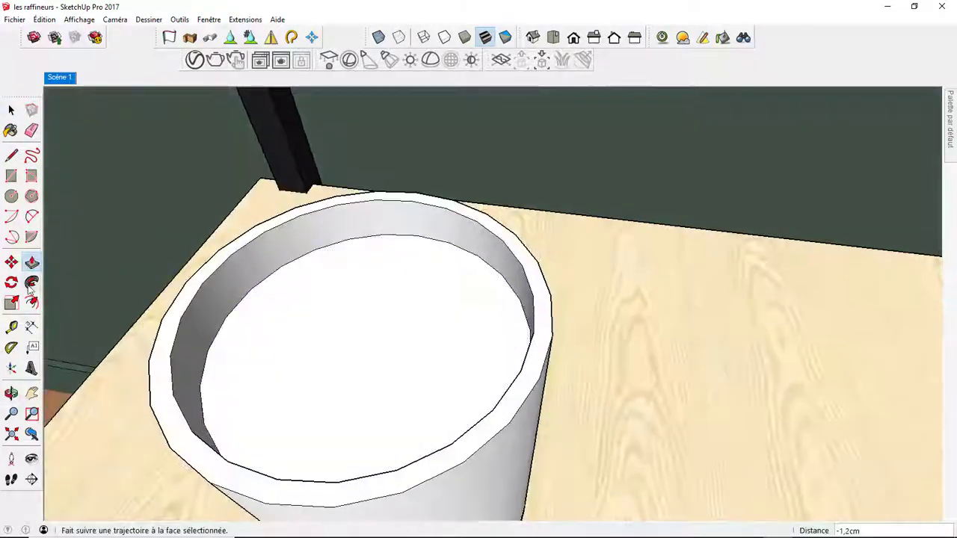
key(f)
click(277, 496)
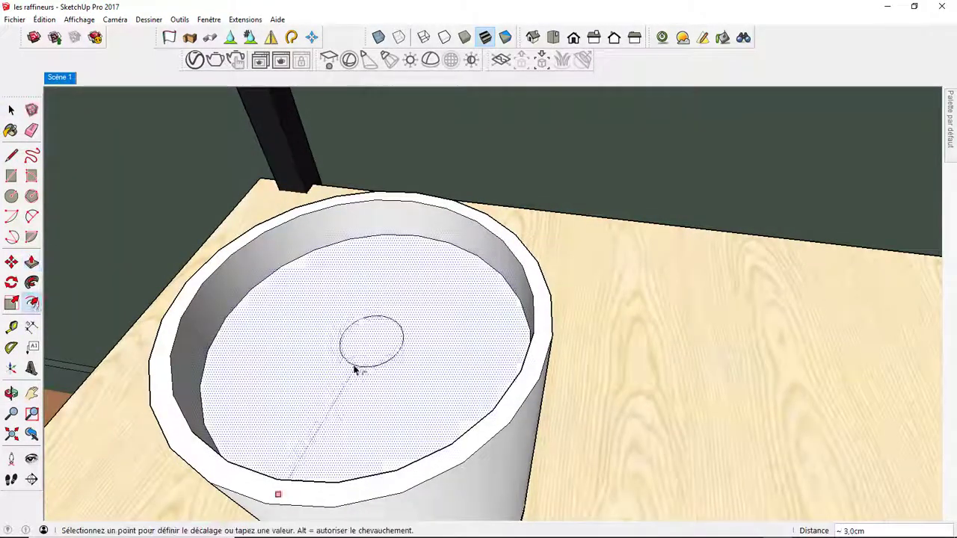
click(371, 346)
key(p)
click(372, 344)
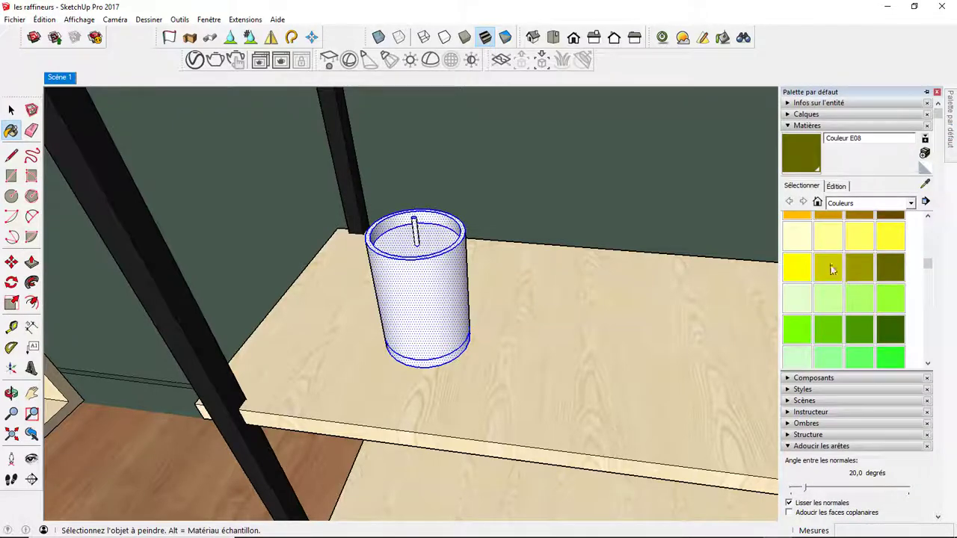
Step: Paint the candle yellow and make it a group
click(833, 269)
click(418, 299)
key(space)
right_click(438, 284)
click(481, 109)
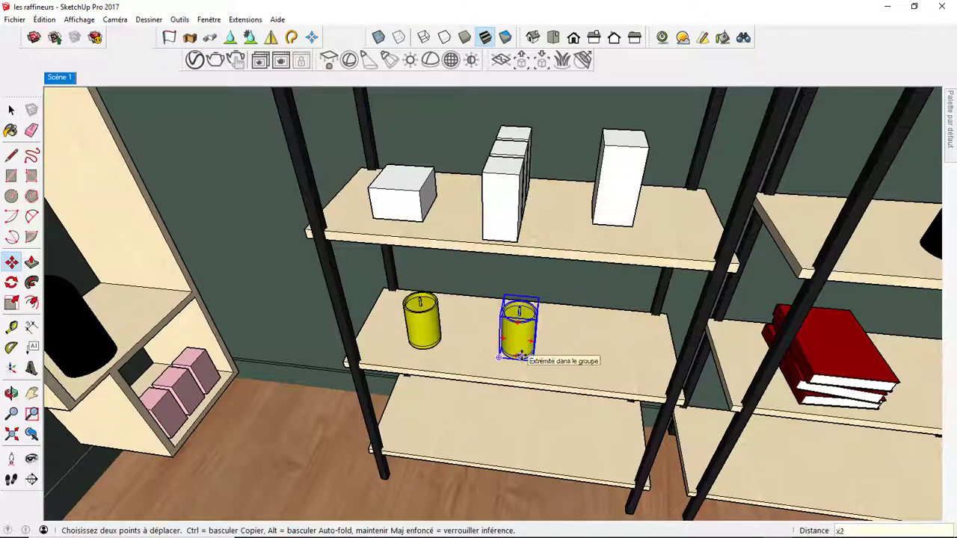
Step: Repeat the copy to get three candles and paint the middle one Couleur K01 pink
key(Return)
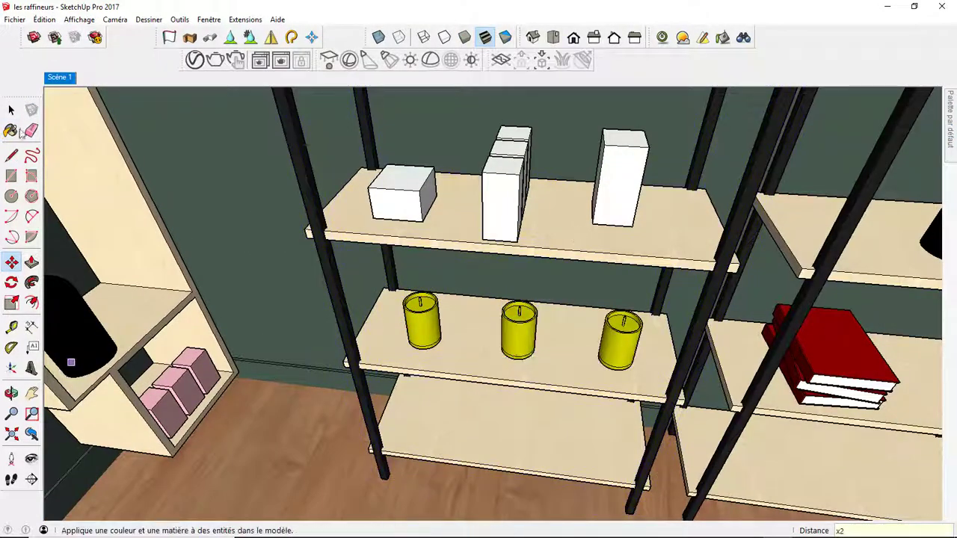
double_click(517, 334)
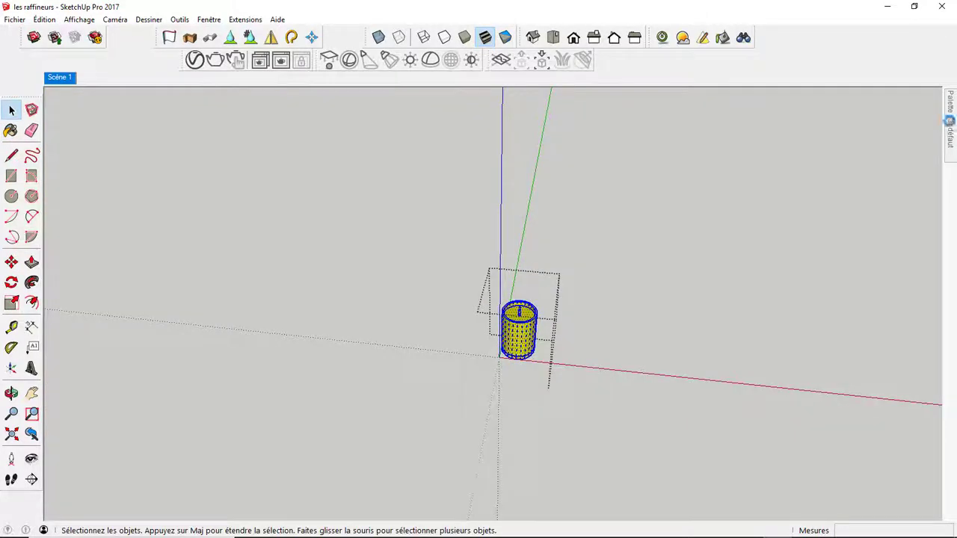
click(939, 92)
scroll(822, 314, down, 5)
click(815, 335)
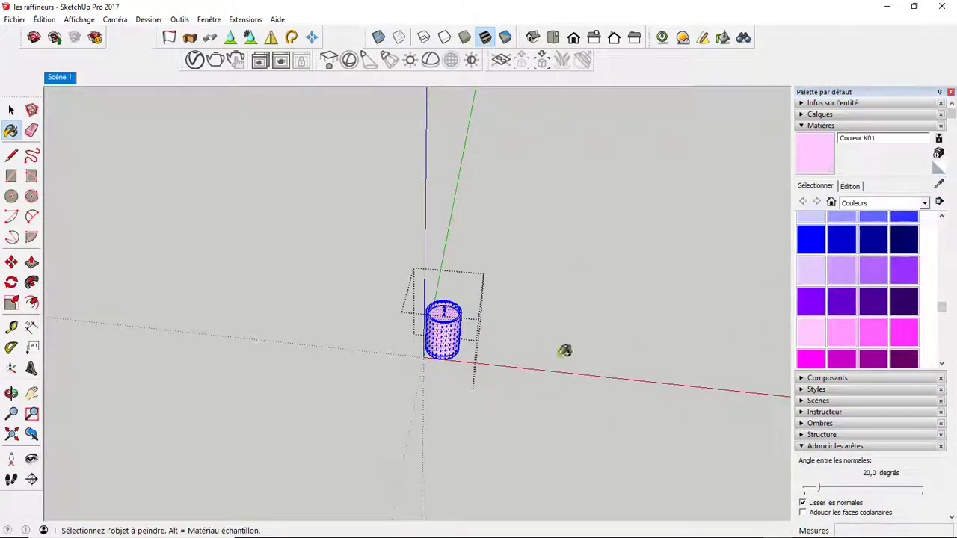
Step: Paint the third candle 0017_RougeIndien from the Couleurs-Noms collection
scroll(860, 292, up, 5)
scroll(860, 291, down, 3)
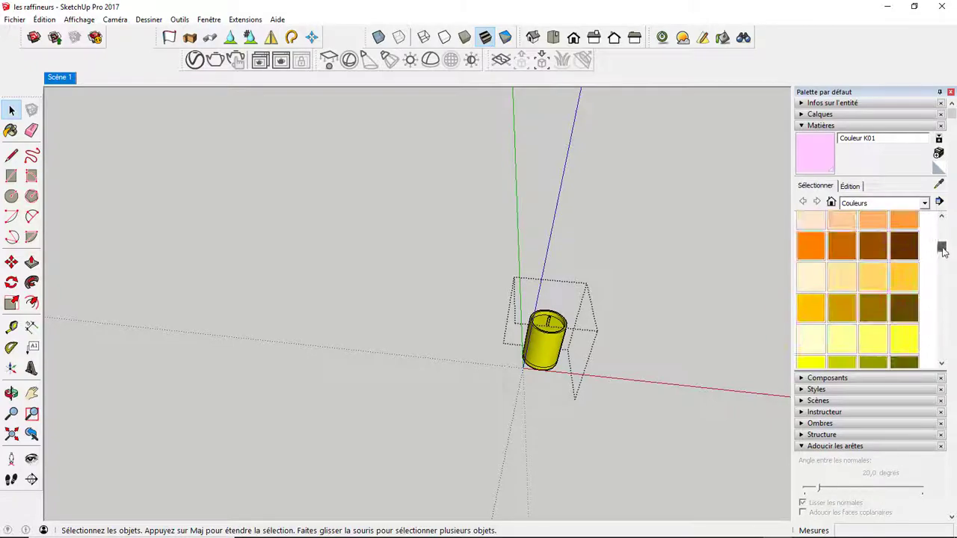
click(882, 203)
click(871, 263)
scroll(823, 284, down, 3)
click(811, 271)
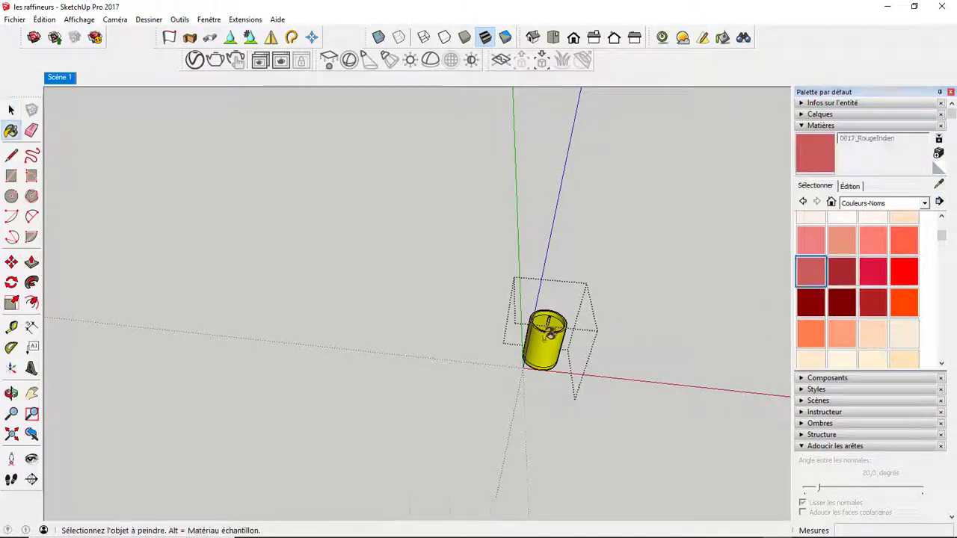
click(10, 110)
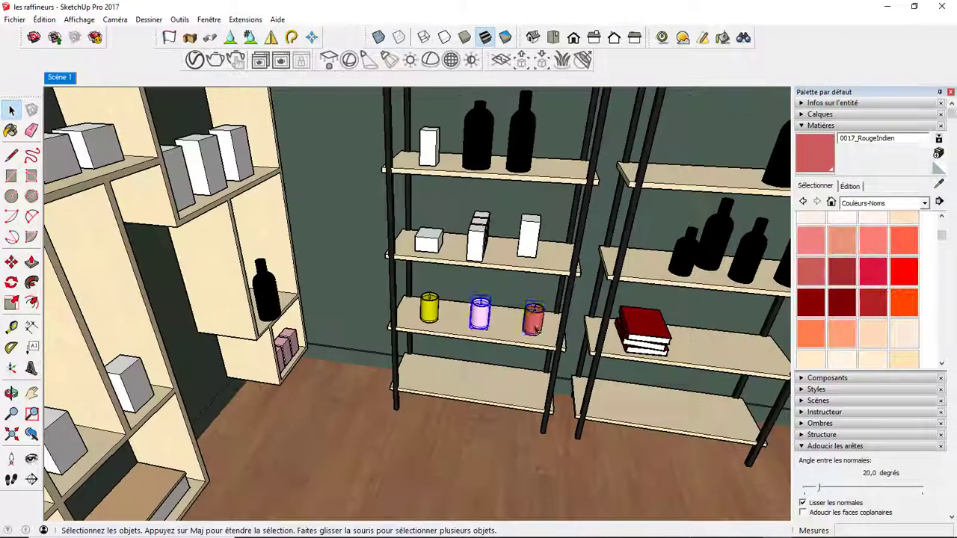
scroll(577, 398, up, 3)
scroll(575, 408, up, 2)
Step: Copy the yellow, pink and red candles down onto the lower shelf
scroll(576, 407, up, 1)
key(ctrl+v)
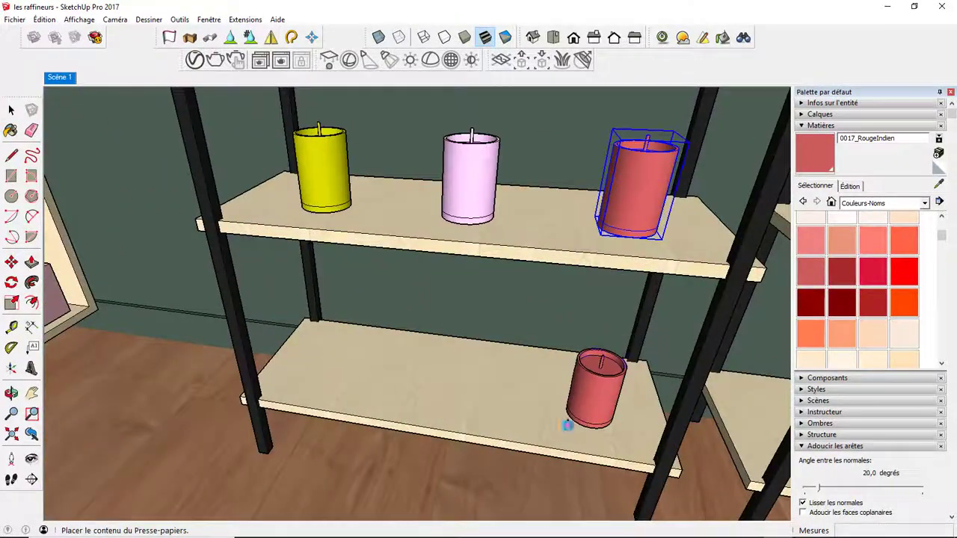
key(Escape)
key(space)
click(323, 173)
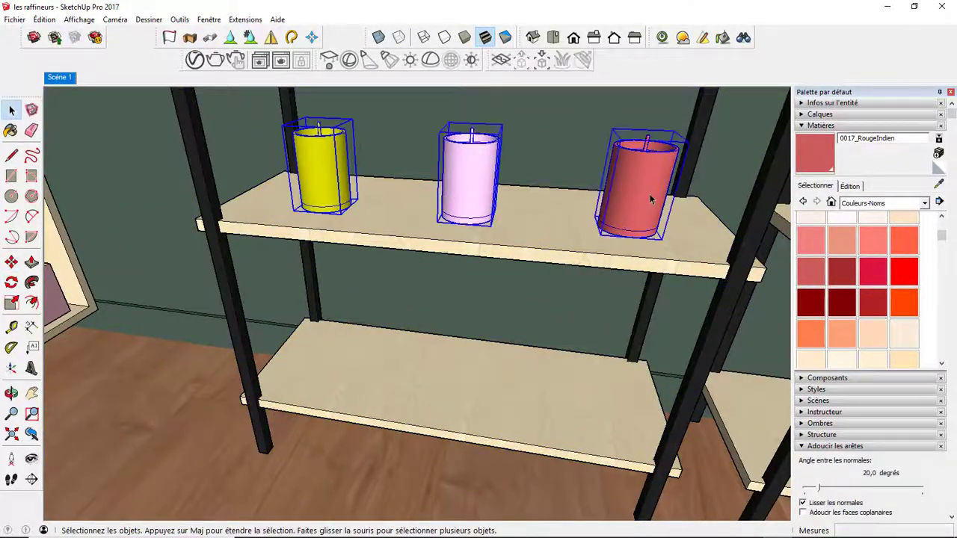
click(596, 394)
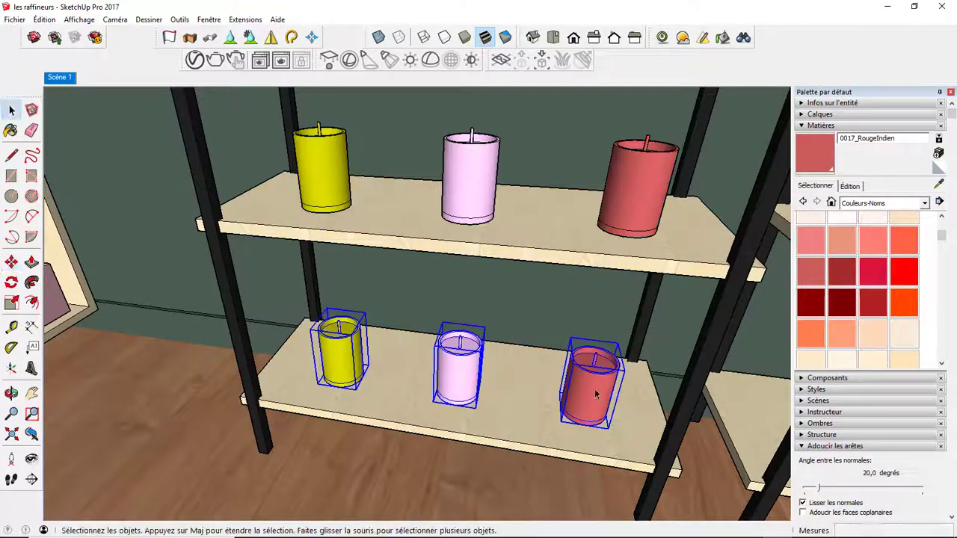
Step: Shrink the three lower-shelf candles with the Scale tool
key(space)
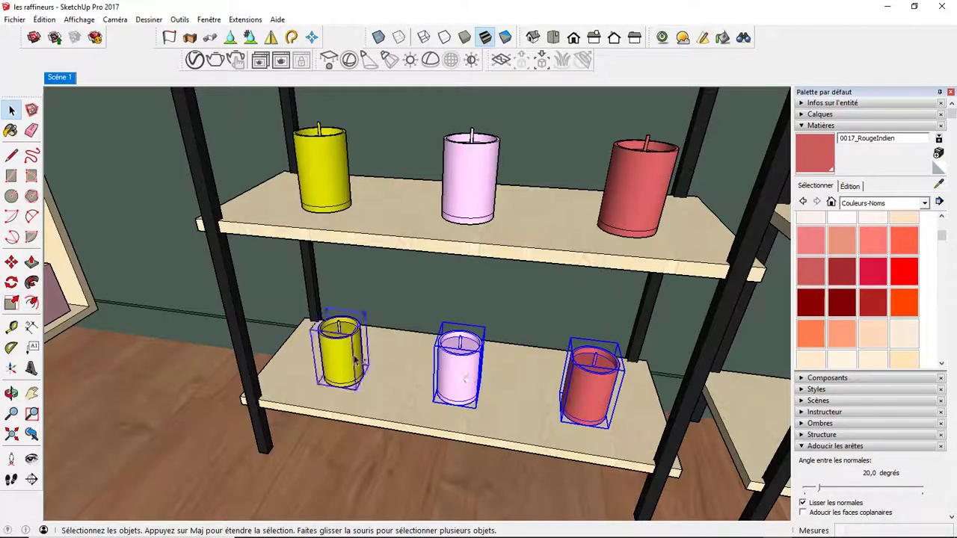
key(s)
drag(314, 310, 465, 400)
key(space)
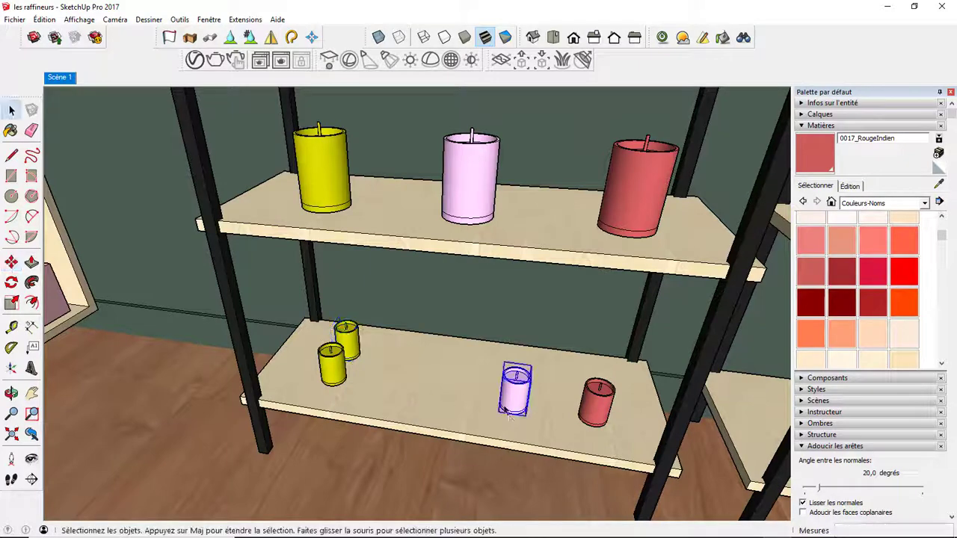
Step: Move-copy the pink, red and yellow candles into rows along the lower shelf
middle_drag(524, 423, 424, 399)
key(m)
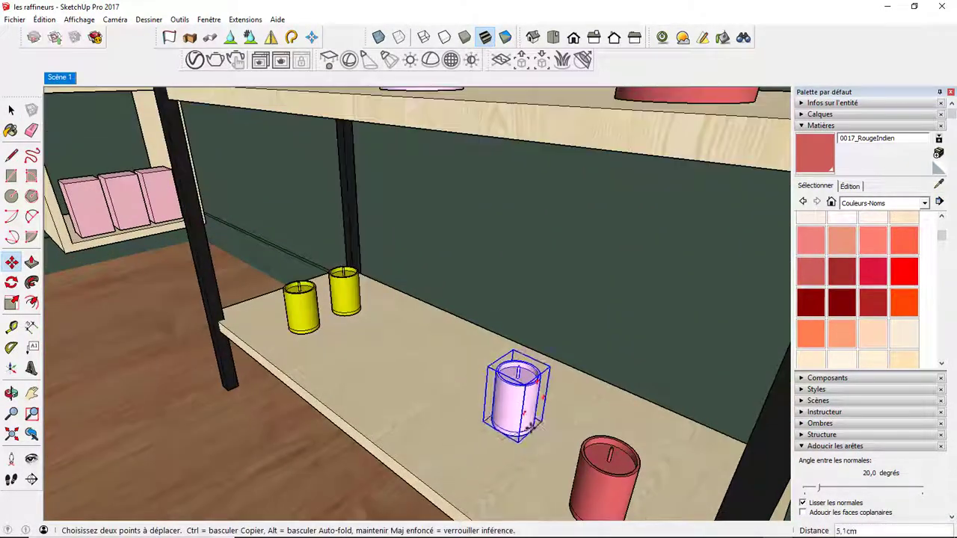
ctrl+click(493, 426)
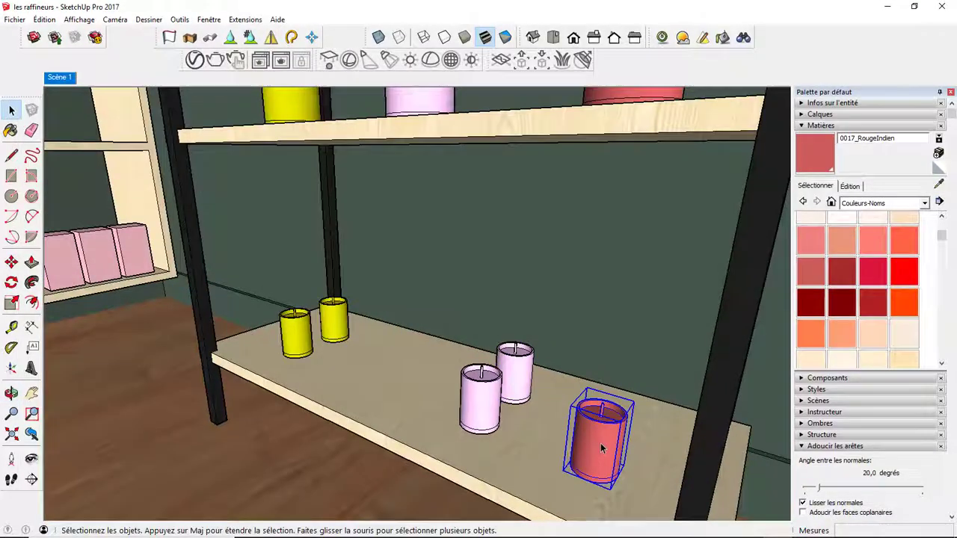
middle_drag(637, 433, 477, 404)
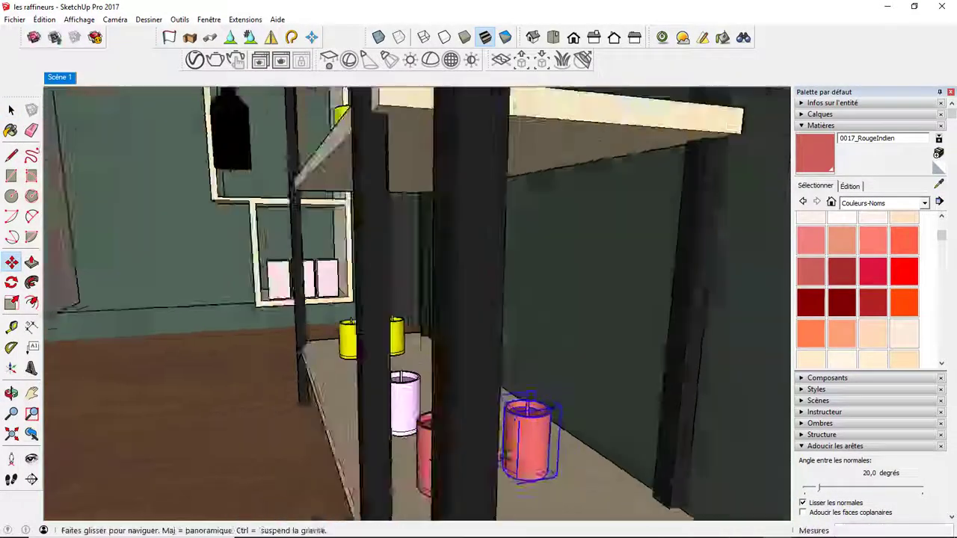
key(space)
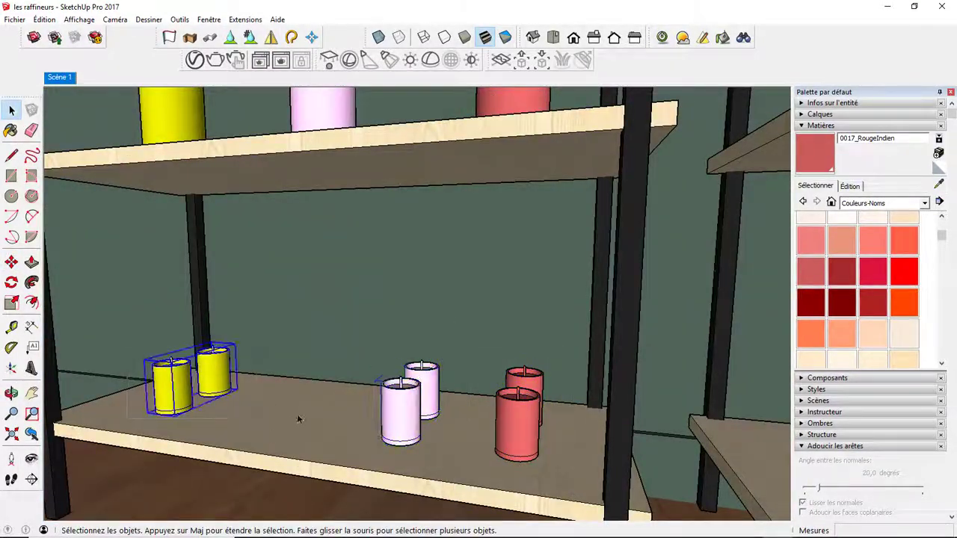
click(246, 417)
key(space)
middle_drag(254, 426, 401, 480)
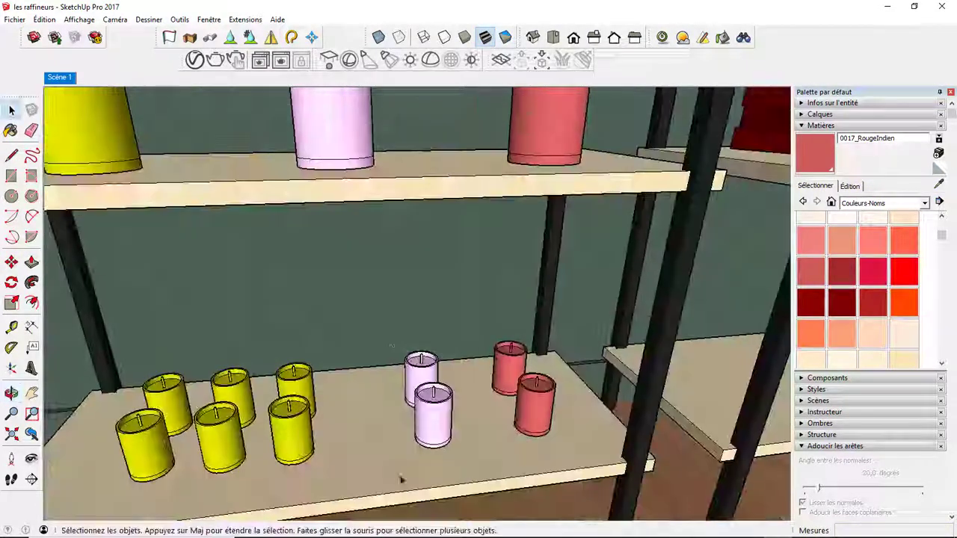
Step: Add another pink candle copy to the lower shelf rows
key(ctrl)
click(418, 449)
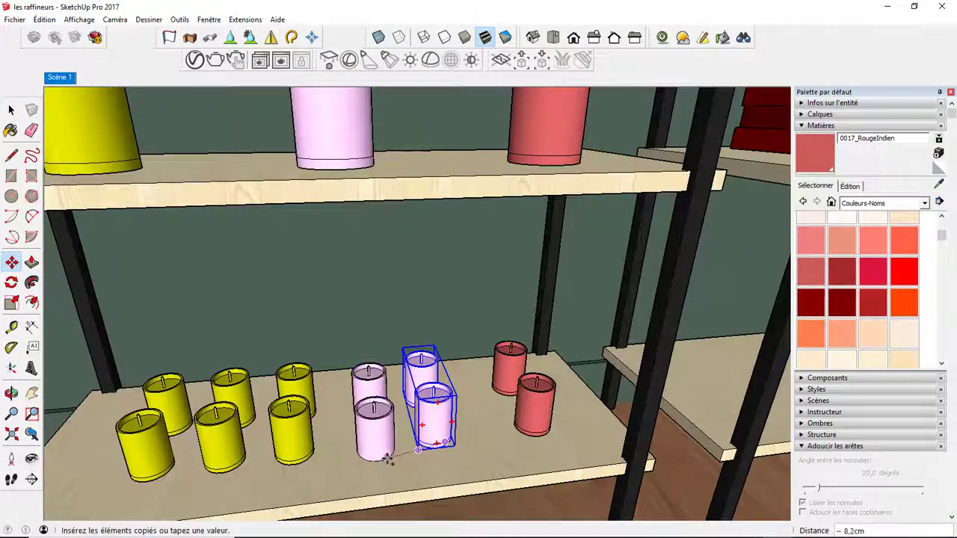
click(389, 459)
middle_drag(388, 459, 390, 430)
key(space)
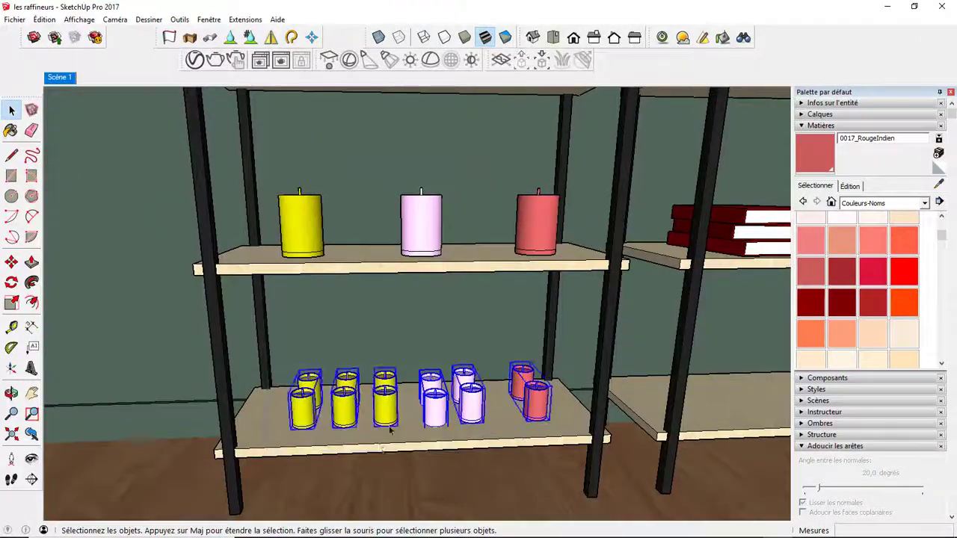
Step: Copy the finished candle set across to the neighbouring rack
middle_drag(606, 325, 491, 385)
scroll(491, 385, up, 5)
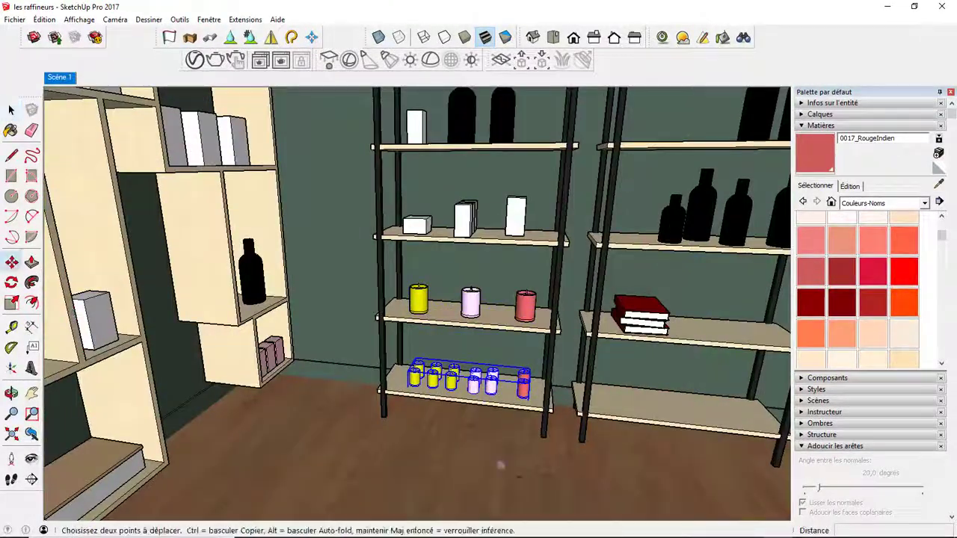
key(ctrl)
click(525, 396)
scroll(668, 407, down, 3)
Step: Select and copy the middle-shelf candle group
middle_drag(437, 420, 451, 404)
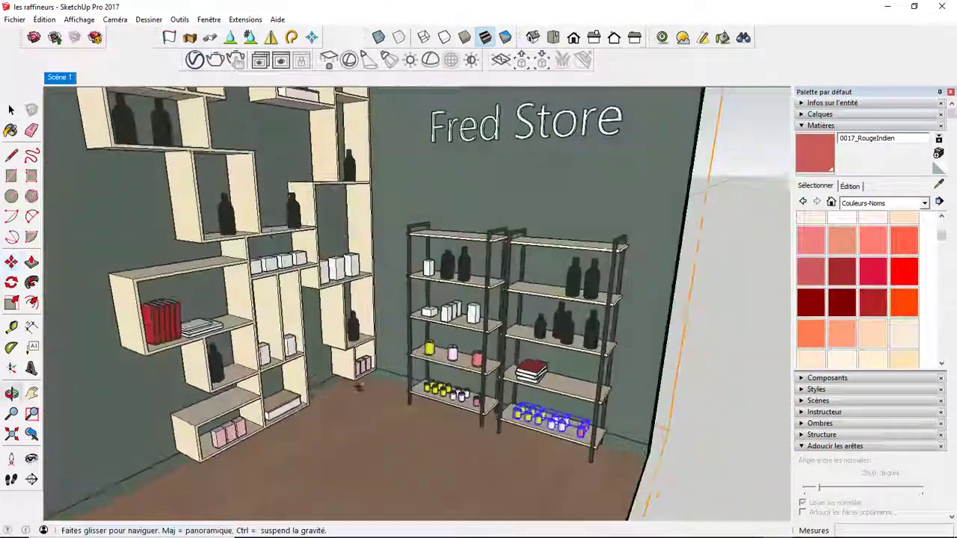
scroll(451, 401, up, 5)
key(space)
click(451, 401)
scroll(452, 402, down, 5)
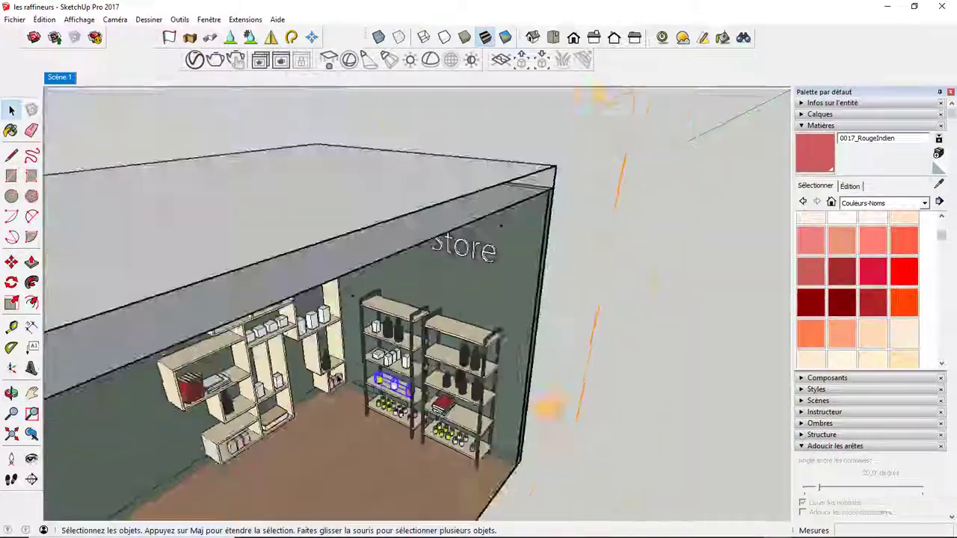
scroll(259, 320, up, 4)
scroll(258, 320, up, 3)
scroll(259, 320, up, 1)
Step: Replace the wall-cubby bottle with the pasted candle row, turned to run along the shelf
click(203, 307)
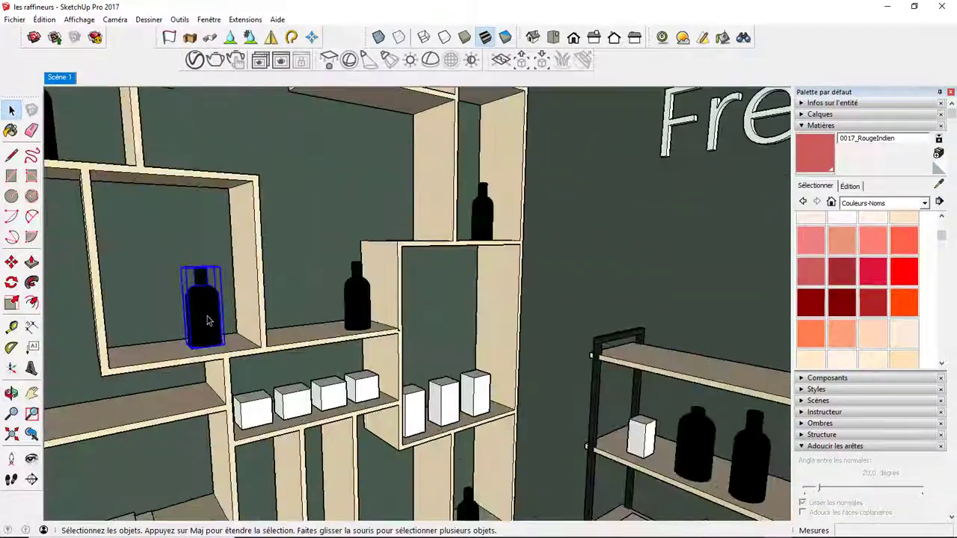
key(Delete)
scroll(142, 379, up, 2)
key(ctrl+v)
click(192, 323)
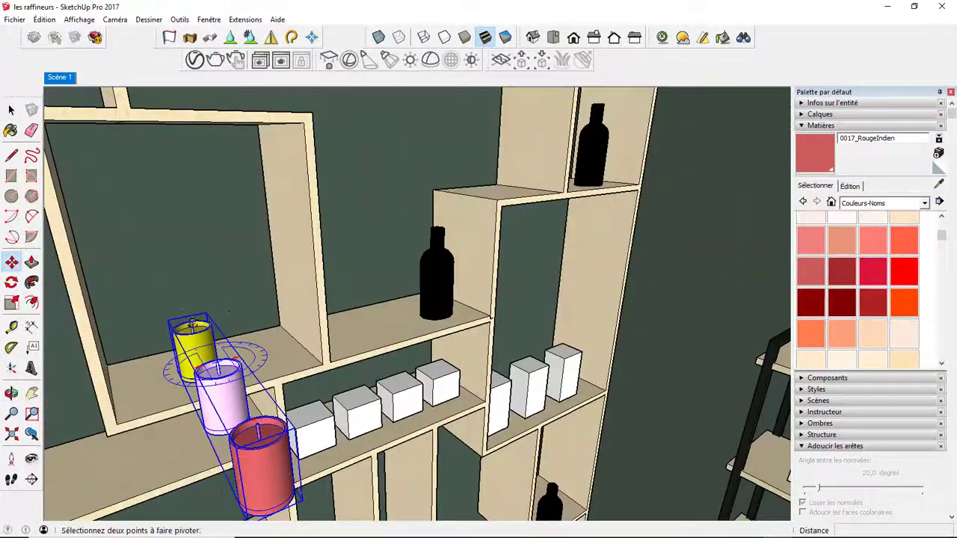
mouse_move(192, 324)
mouse_down()
mouse_move(337, 351)
mouse_move(284, 344)
mouse_up()
key(space)
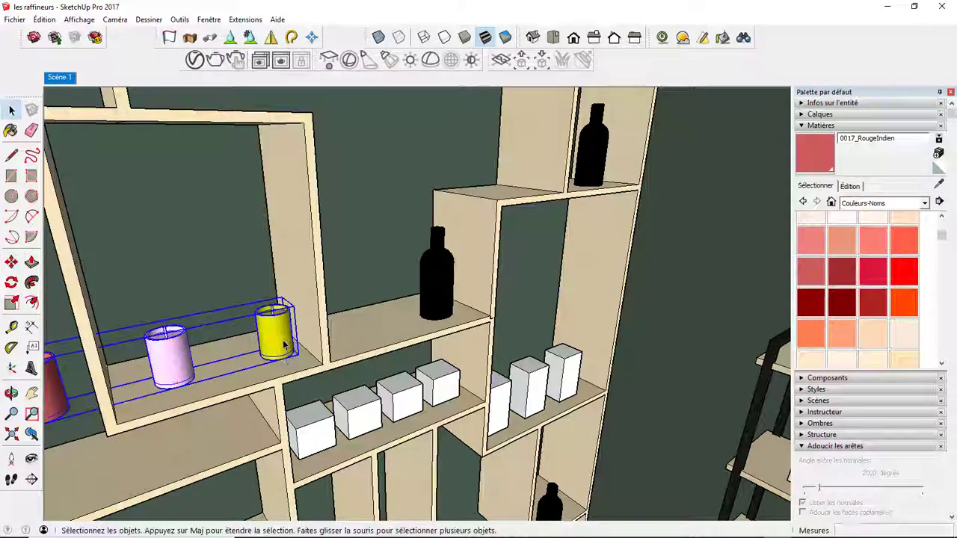
Step: Inside the candle group, move the red and pink candles closer together
double_click(282, 343)
drag(106, 311, 250, 388)
middle_drag(149, 386, 215, 327)
key(m)
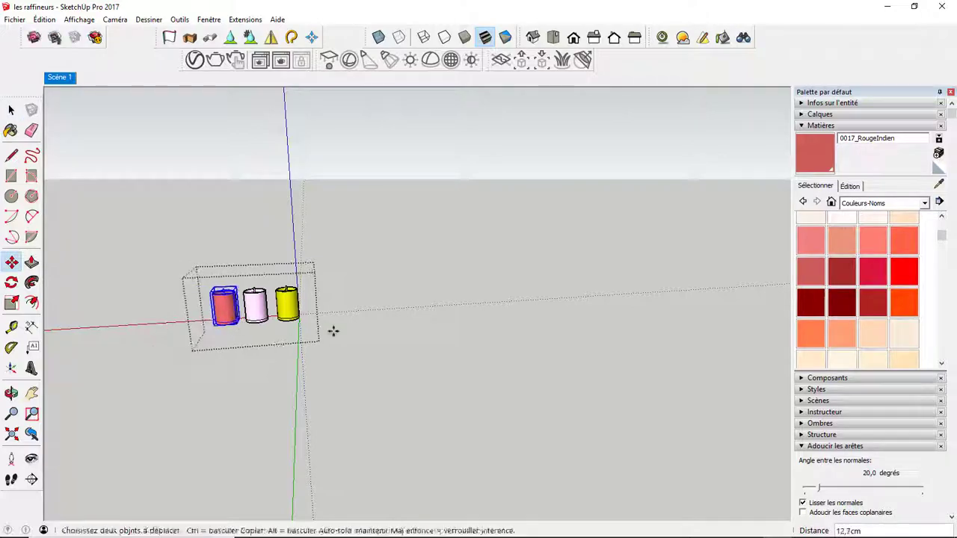
key(space)
key(Escape)
Step: Paste another copy of the candle set
scroll(307, 448, down, 5)
scroll(306, 443, down, 3)
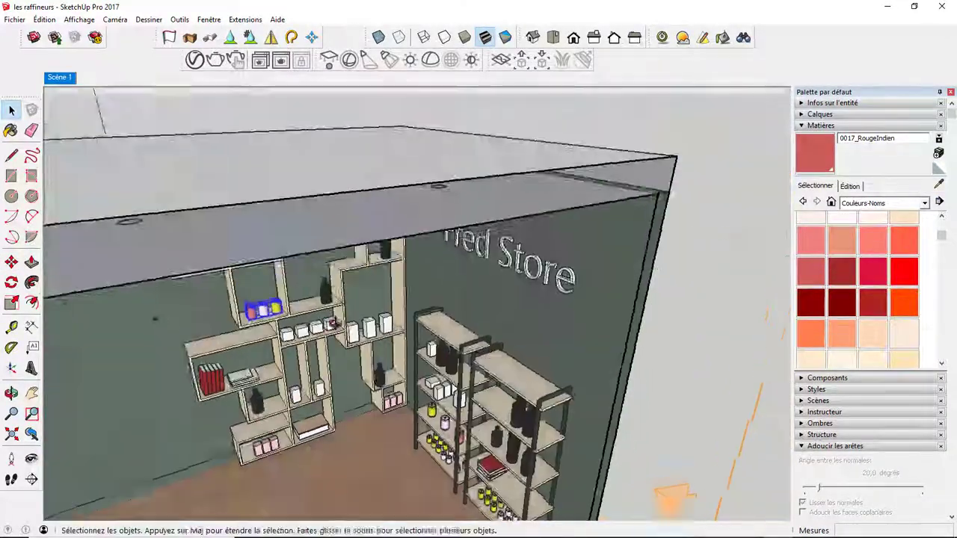
scroll(396, 217, up, 5)
scroll(391, 228, up, 3)
key(ctrl+v)
Step: Drop the pasted candles on a cubby shelf, frame the shelves and Fred Store wall, and render in V-Ray
click(254, 252)
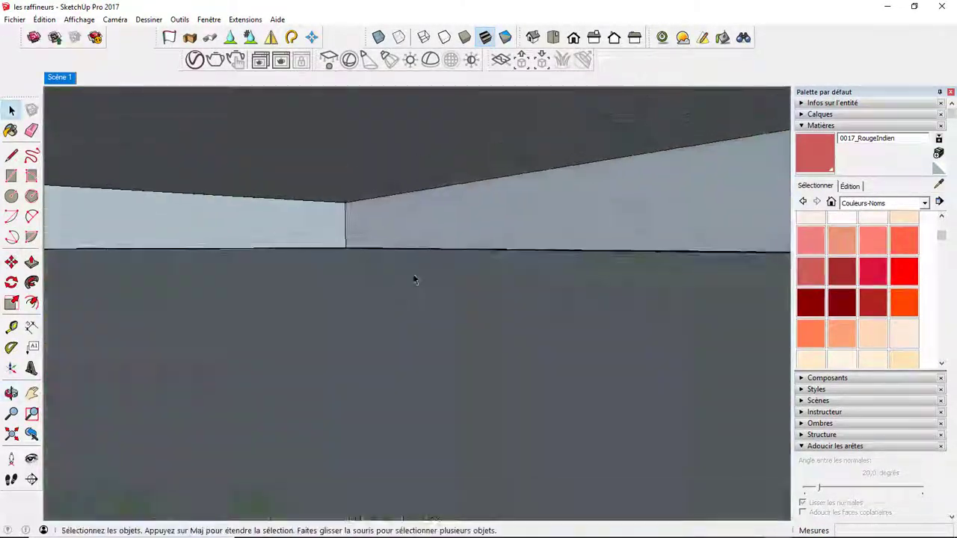
scroll(412, 274, down, 6)
middle_drag(209, 451, 314, 359)
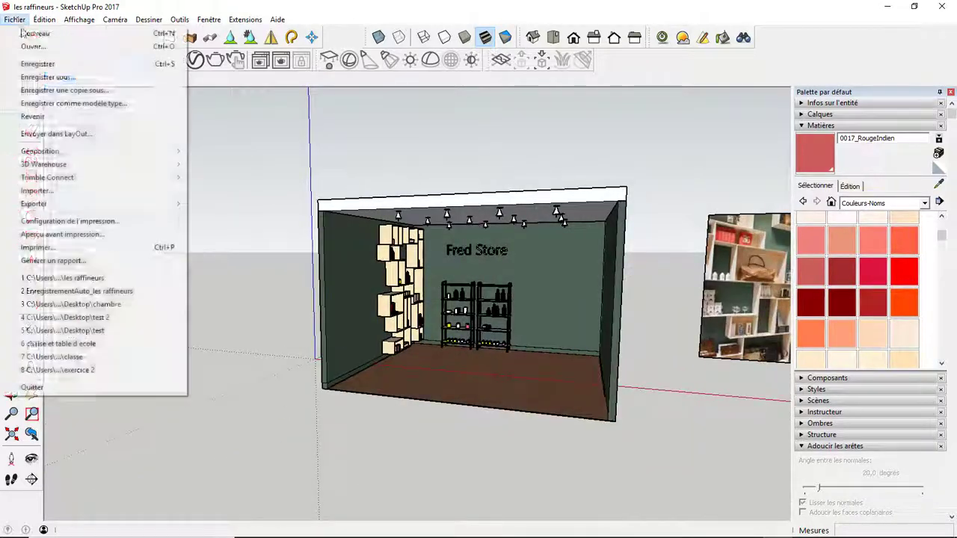
scroll(525, 313, up, 5)
mouse_move(525, 313)
middle_down()
mouse_move(316, 362)
mouse_move(388, 352)
middle_up()
click(230, 66)
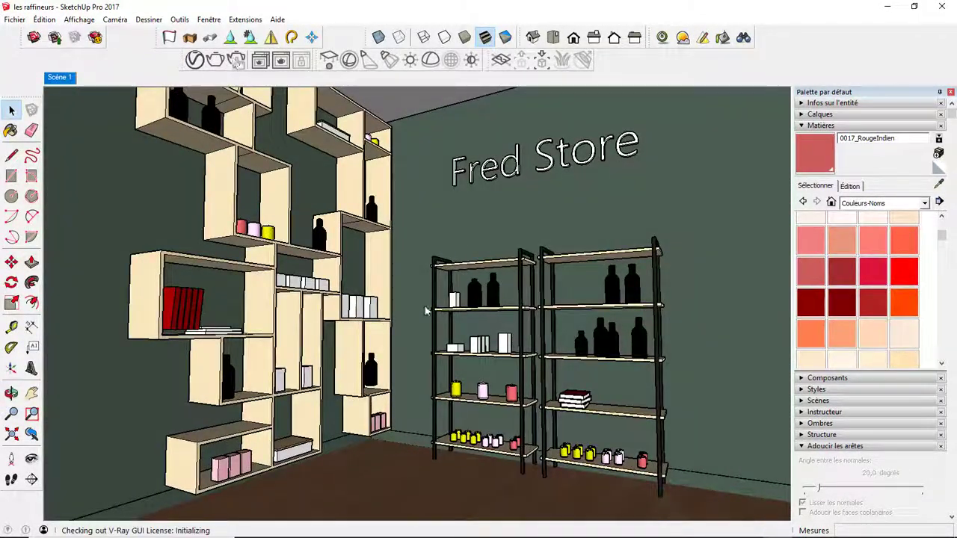